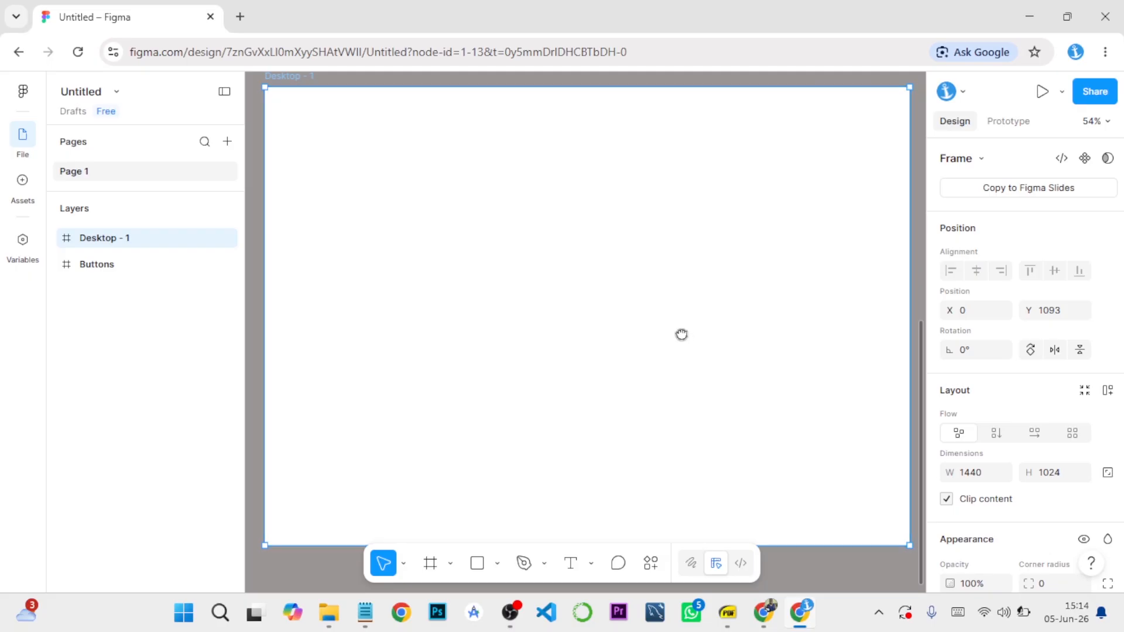
left_click_drag(679, 334, 659, 341)
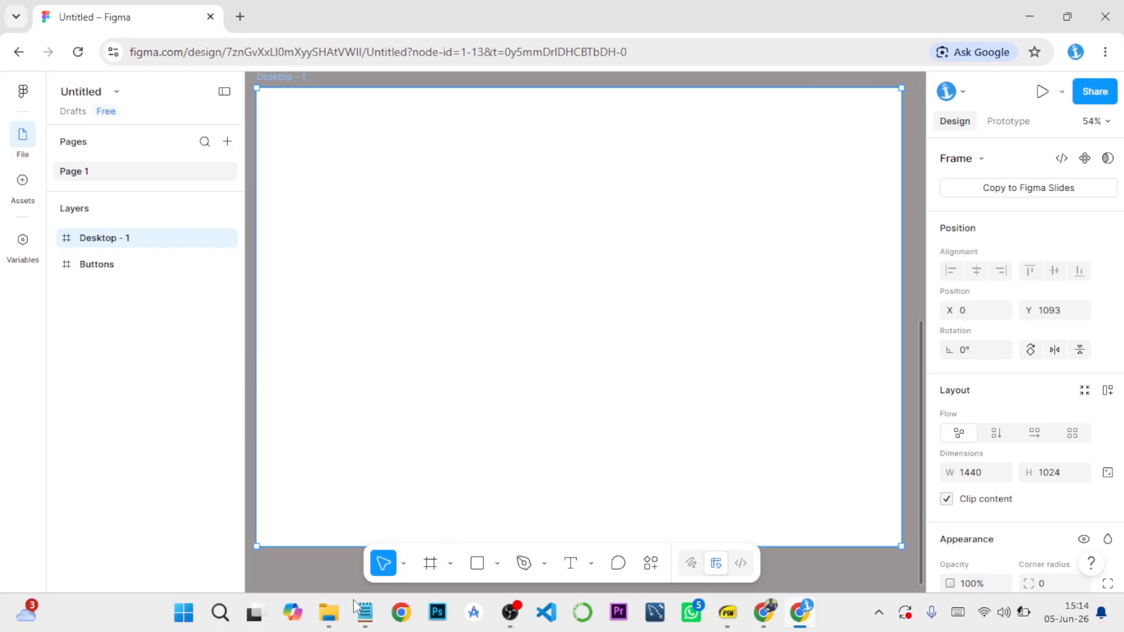
mouse_move(330, 618)
left_click(296, 553)
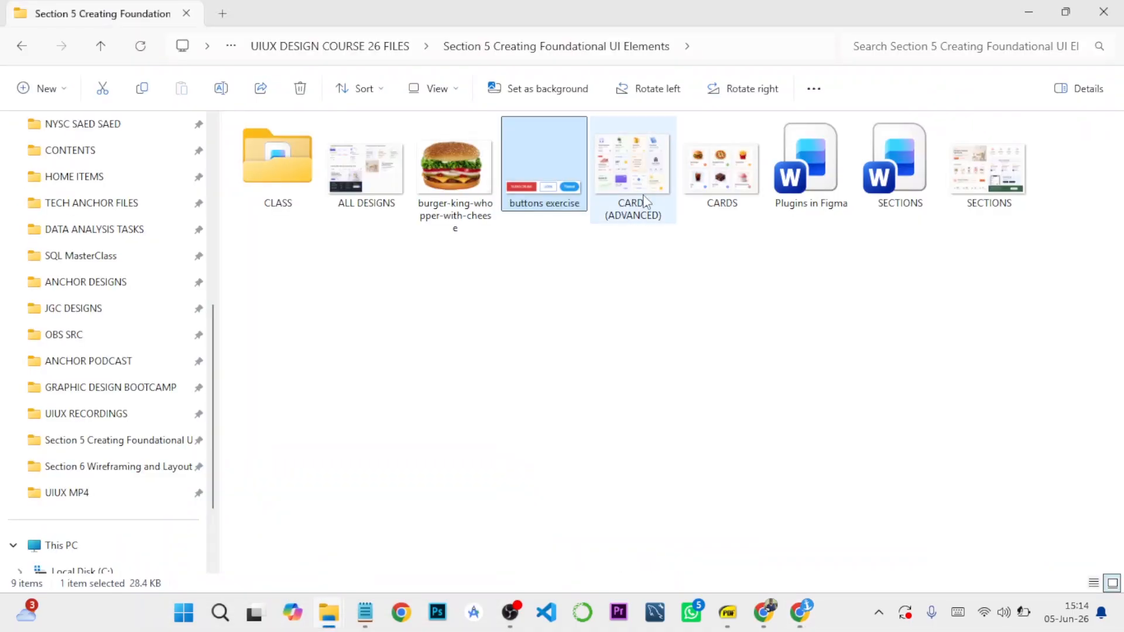
left_click(708, 188)
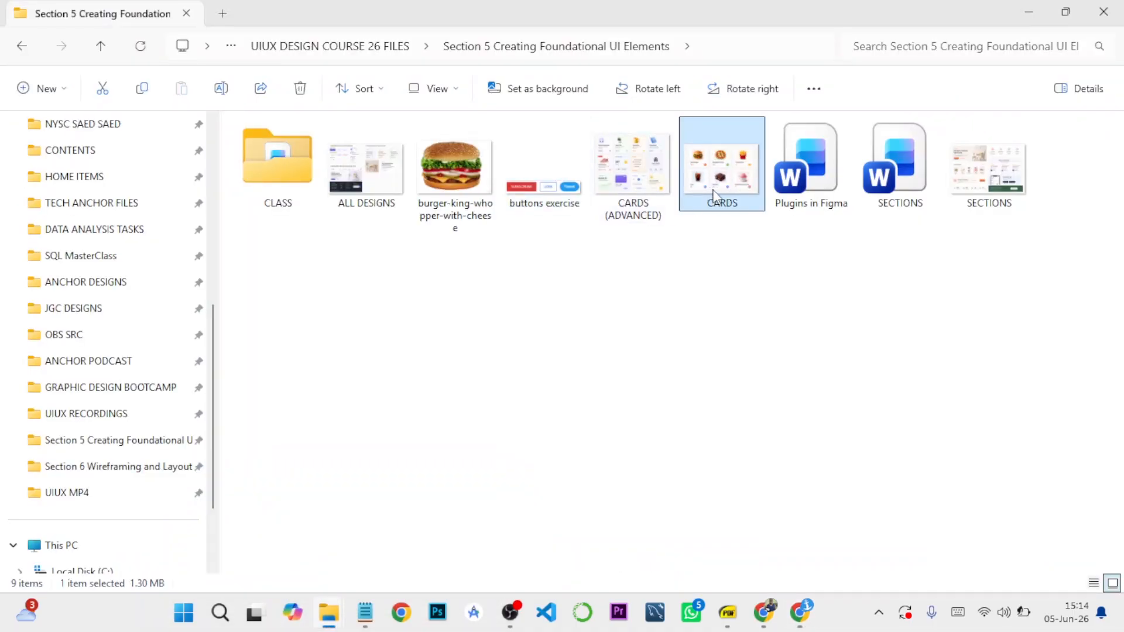
left_click_drag(714, 195, 625, 503)
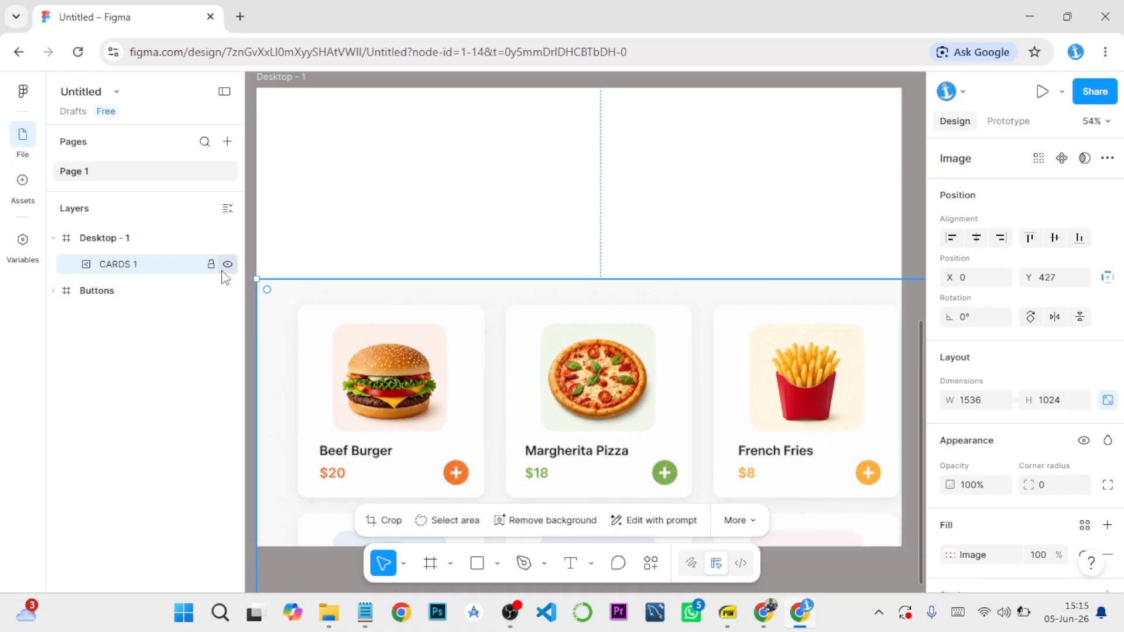
key("Delete")
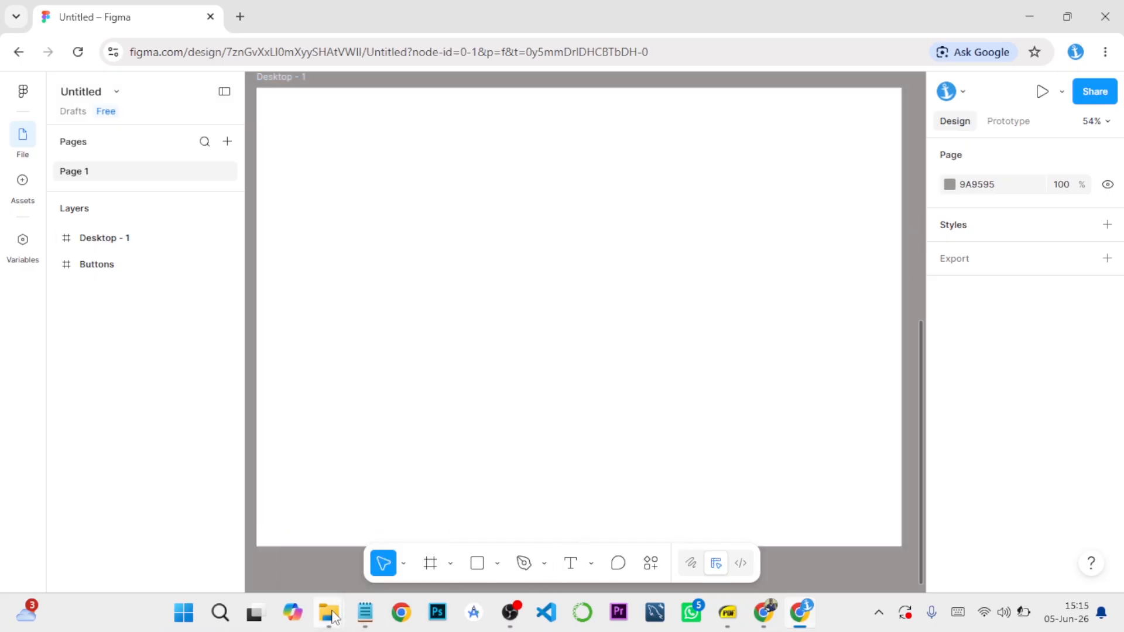
Bring the CARDS image from the File Explorer folder into the Desktop - 1 frame and move it to about X -48, Y 341.
mouse_move(332, 614)
left_click(293, 550)
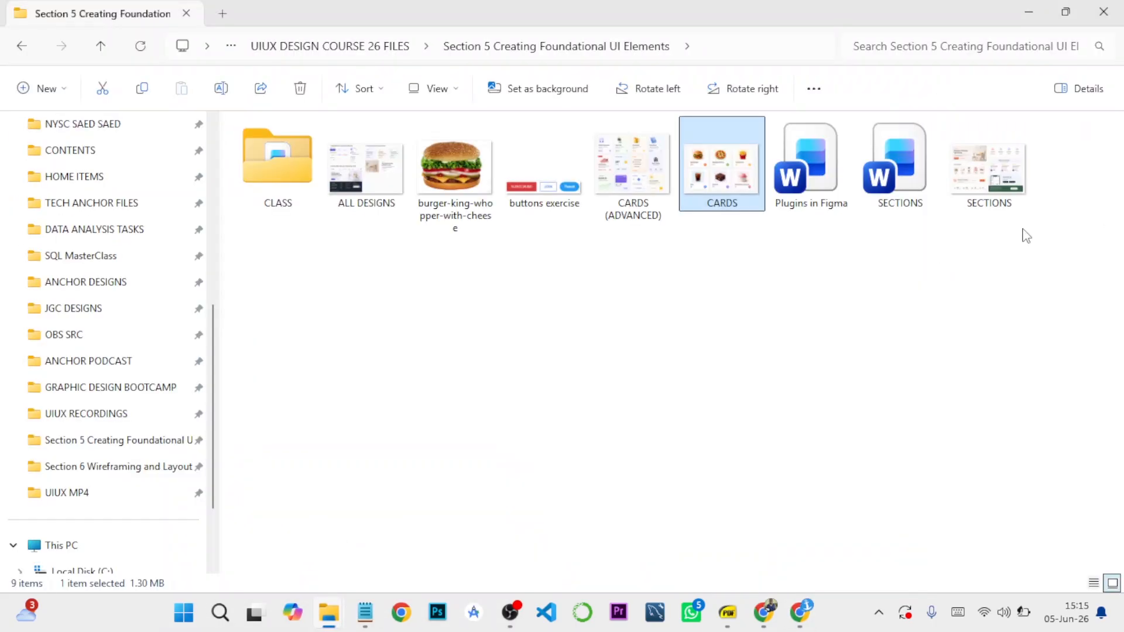
left_click(1066, 11)
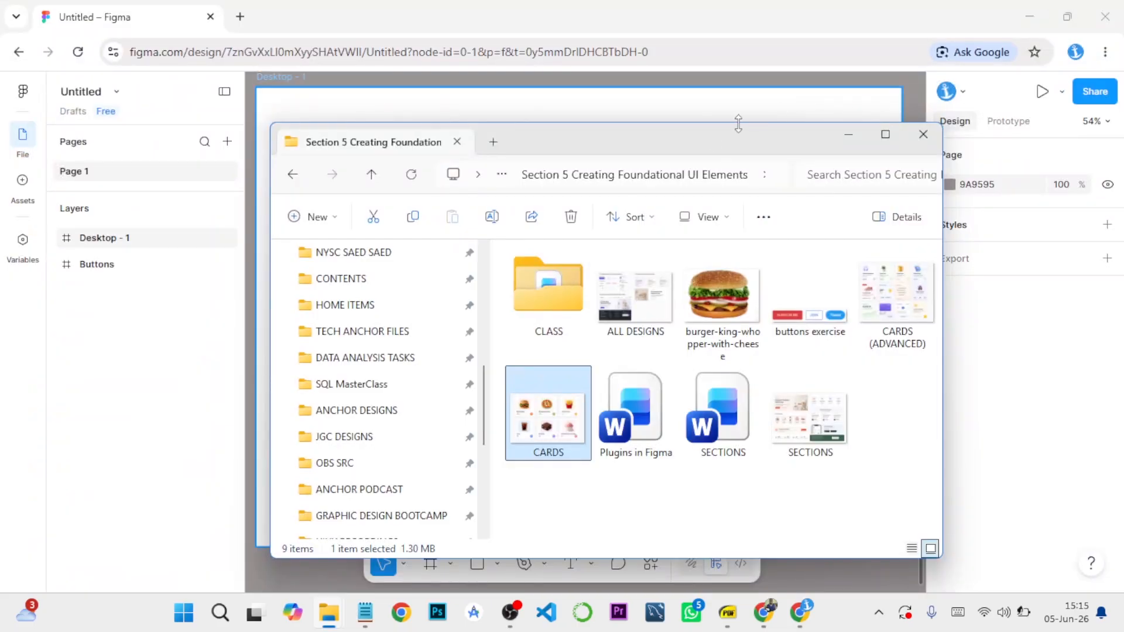
left_click_drag(715, 118, 935, 103)
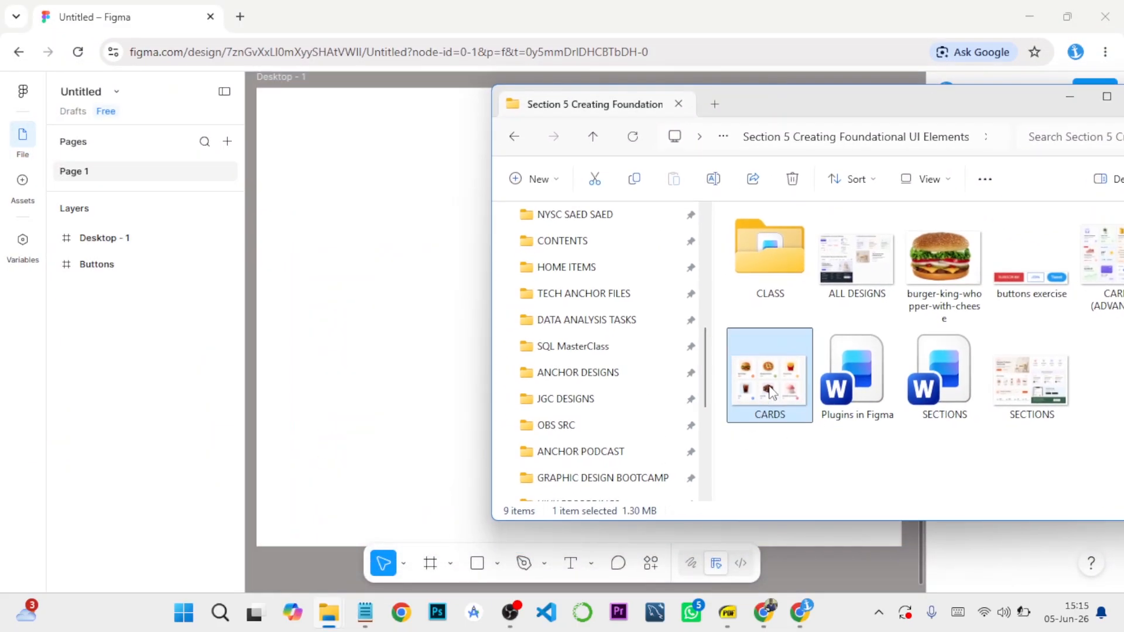
left_click_drag(786, 339, 423, 373)
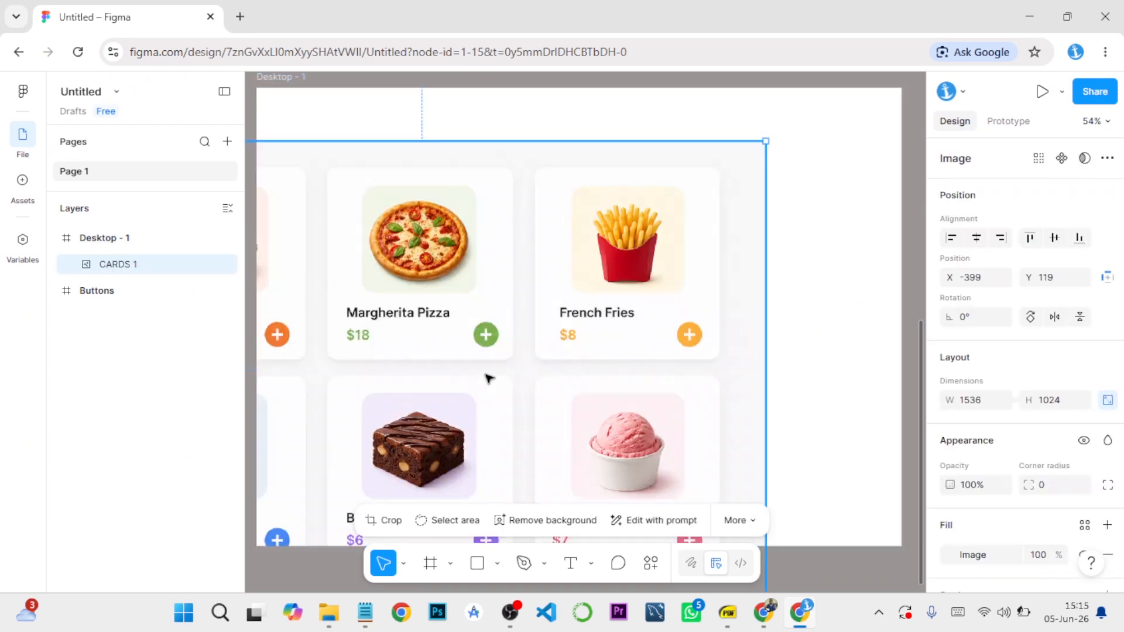
left_click_drag(532, 346, 672, 432)
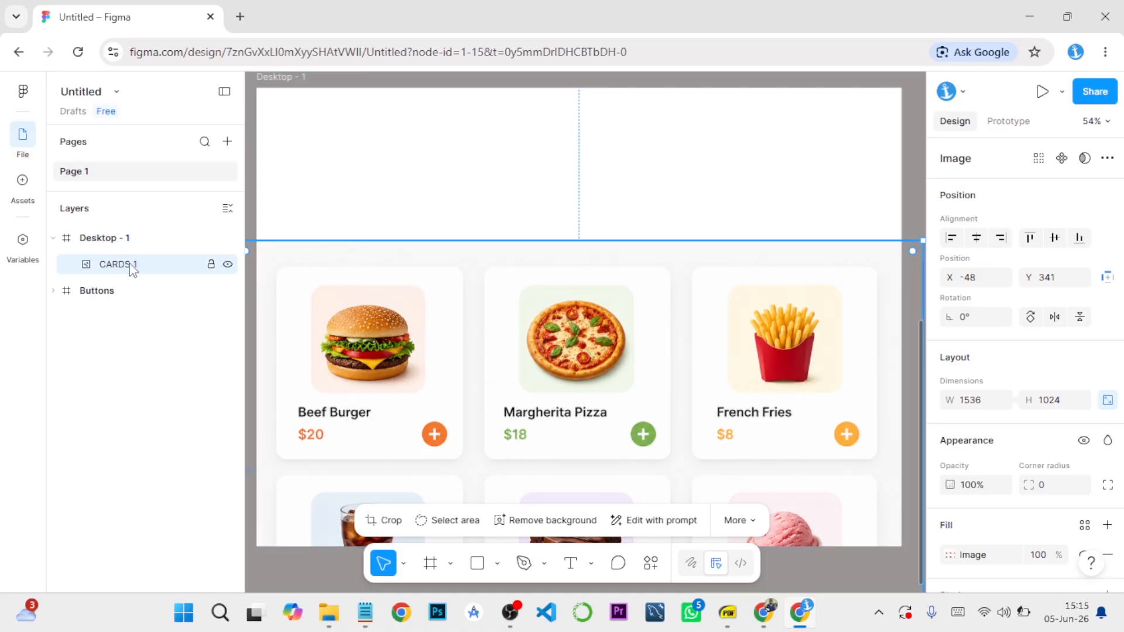
Move the CARDS 1 image down to about Y 416 and lock its layer.
left_click(211, 264)
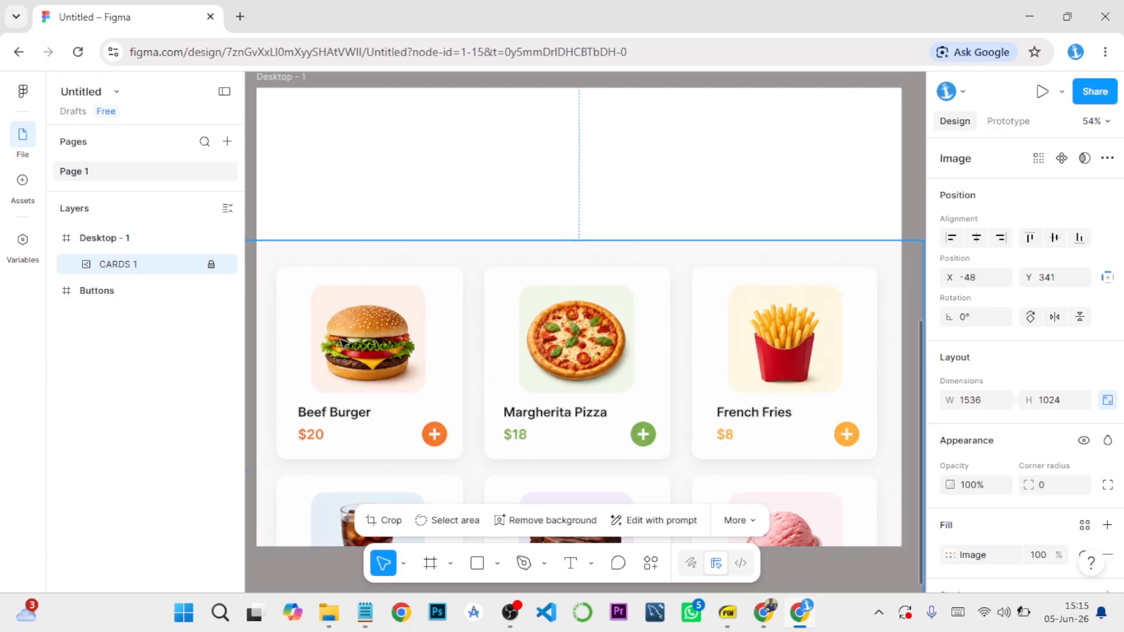
left_click(211, 264)
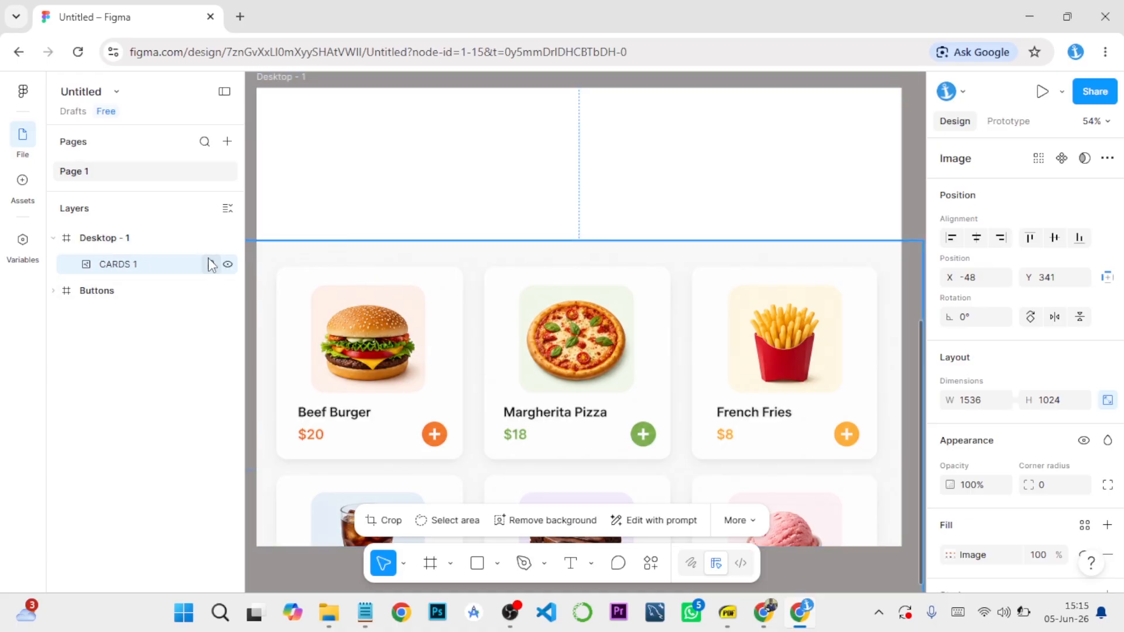
mouse_move(520, 321)
left_mouse_down()
mouse_move(518, 355)
mouse_move(517, 342)
left_mouse_up()
left_click(211, 264)
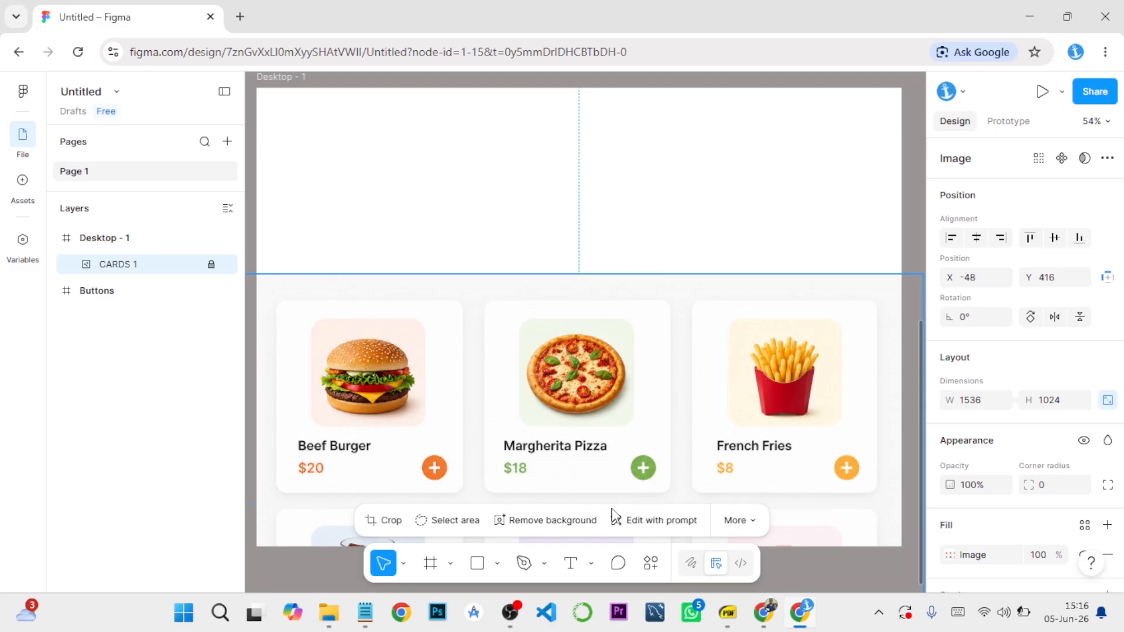
Draw a rectangle about 423 × 371 in the blank area above the Beef Burger card and set its corner radius to 15.
left_click(477, 564)
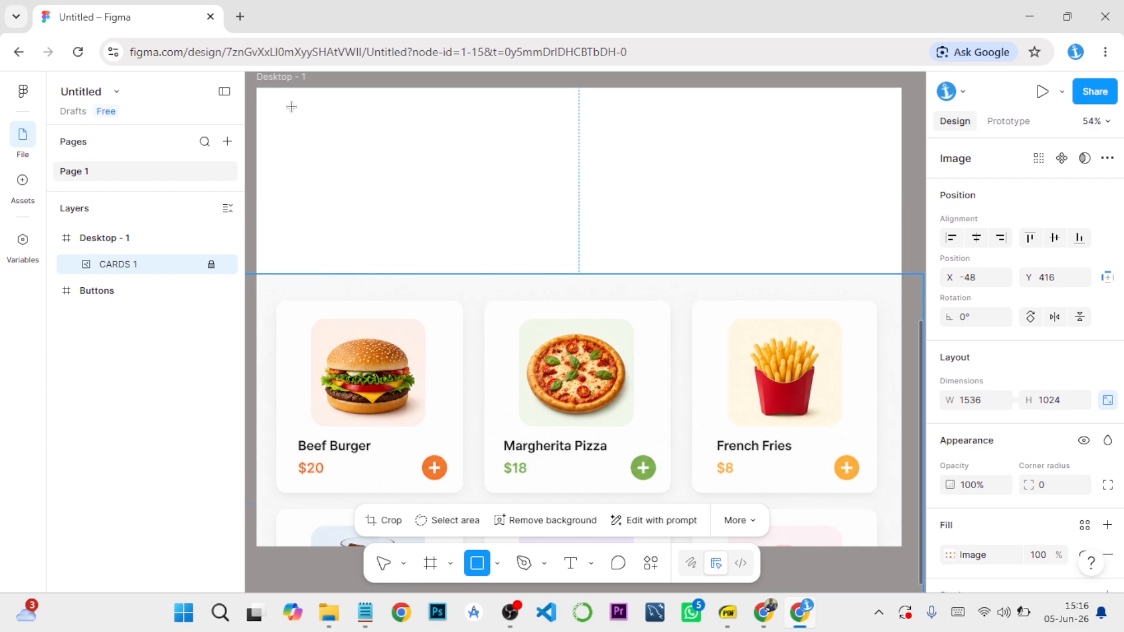
mouse_move(280, 96)
left_mouse_down()
mouse_move(345, 176)
mouse_move(469, 263)
left_mouse_up()
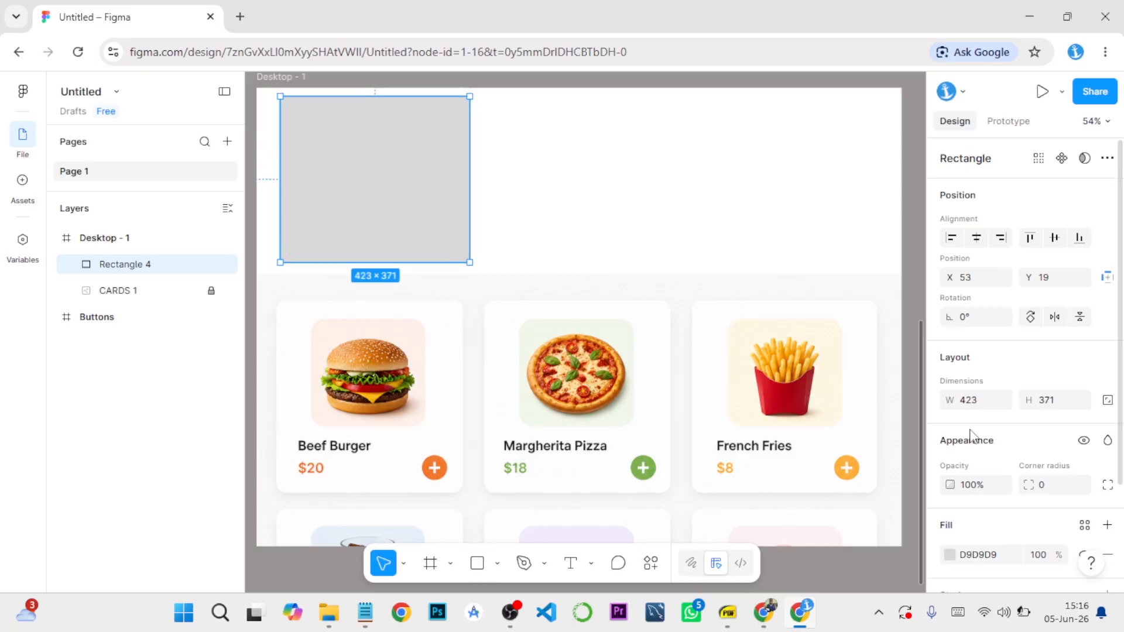
left_click(1043, 485)
type("15")
key("Return")
left_click(913, 253)
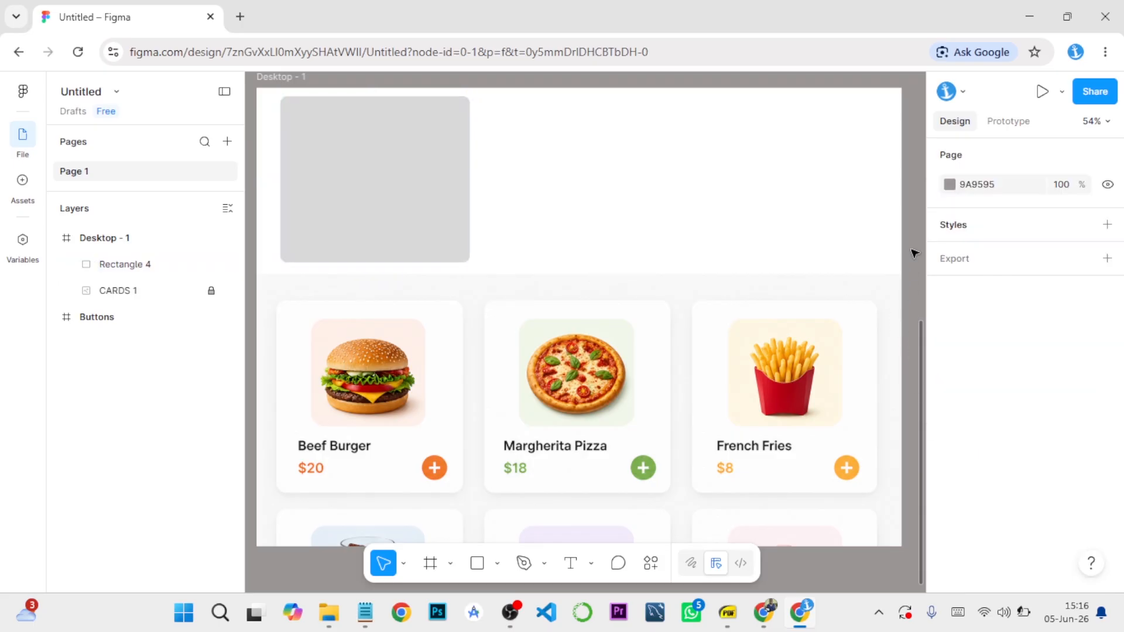
Change the new rectangle's fill color to FFFFFF.
left_click(384, 199)
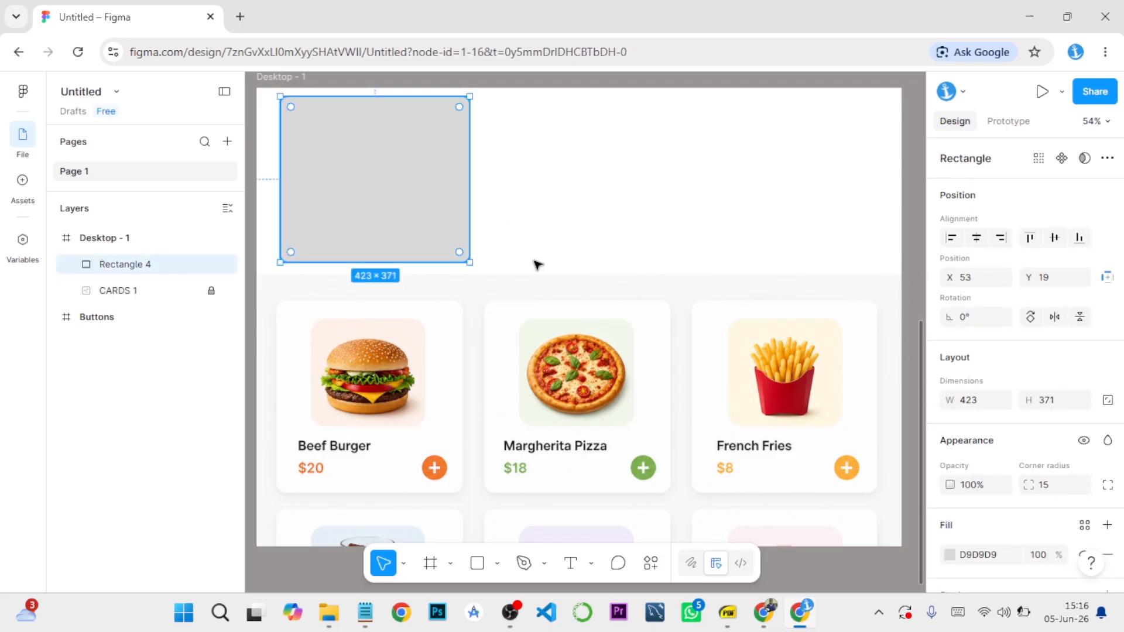
scroll(950, 477, "down", 2)
left_click(949, 472)
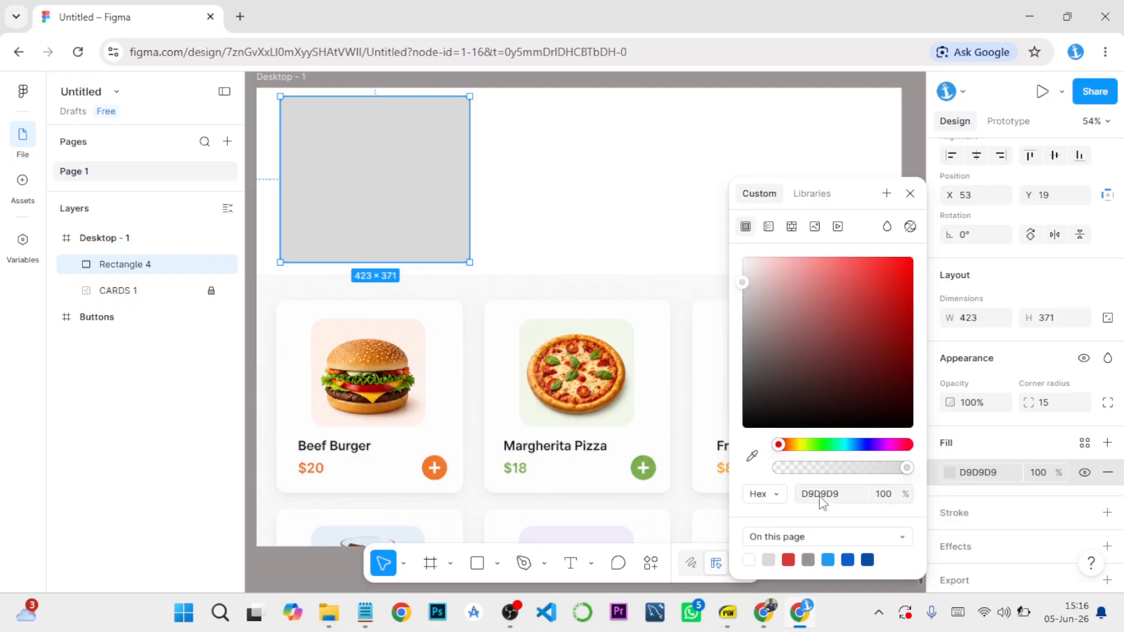
left_click(841, 496)
type("ffffff")
key("Return")
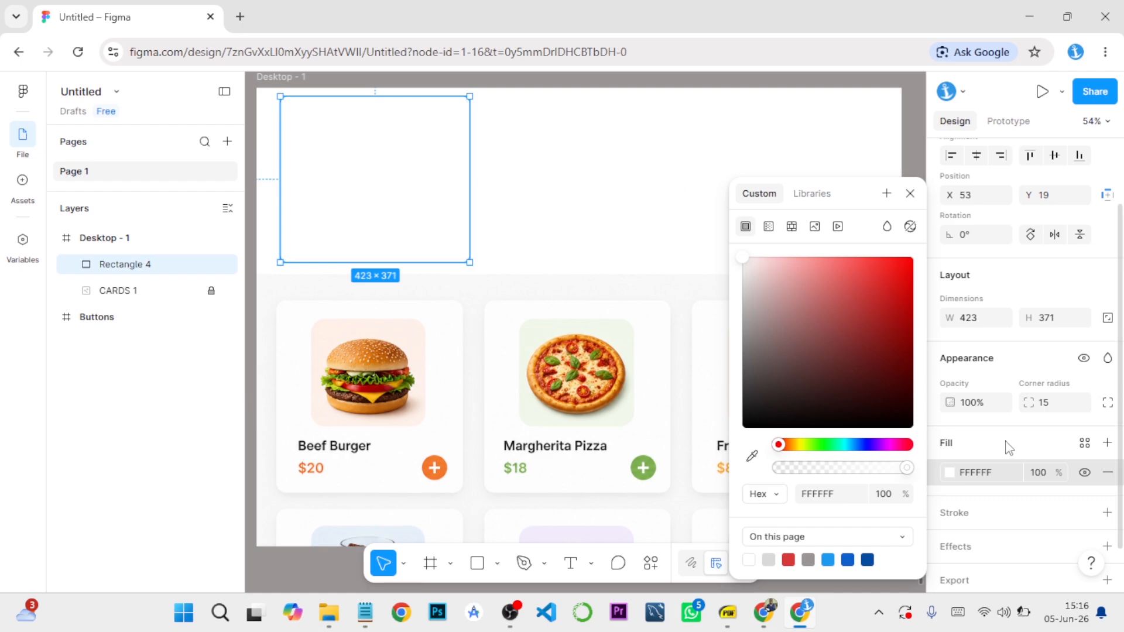
scroll(1008, 448, "down", 1)
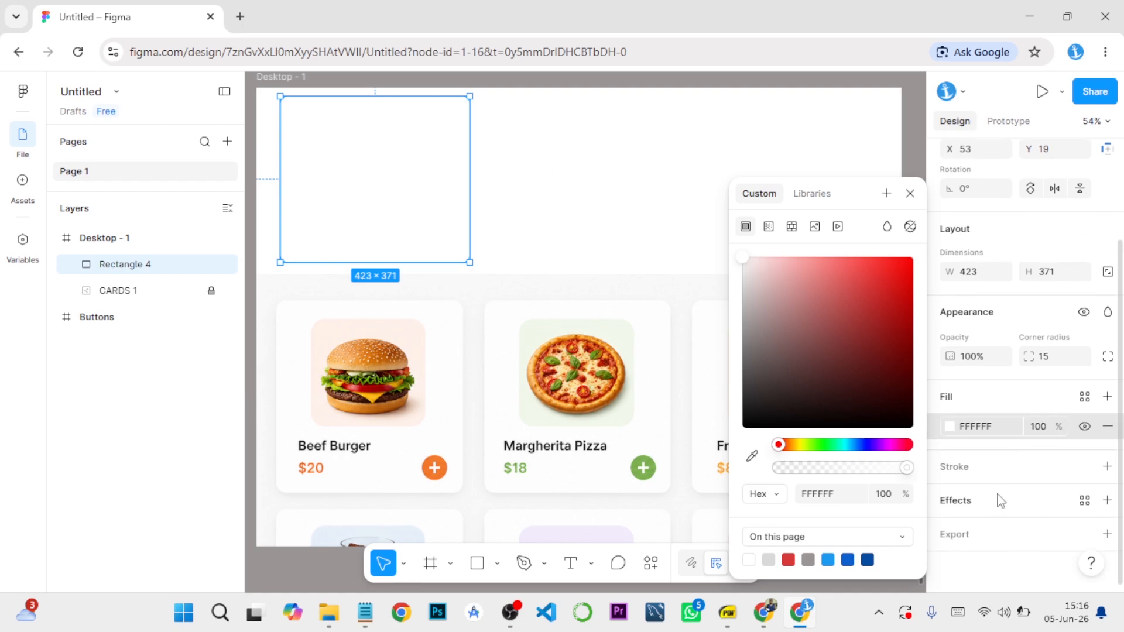
left_click(910, 194)
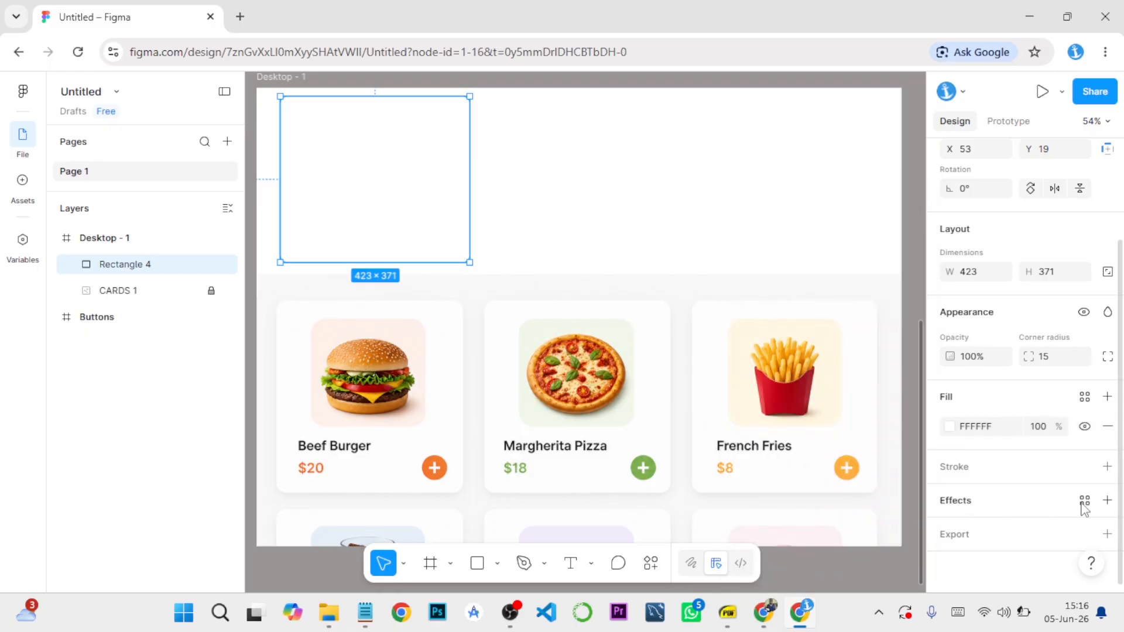
Add a drop shadow effect to the white rectangle with an X offset of 4.
left_click(1107, 500)
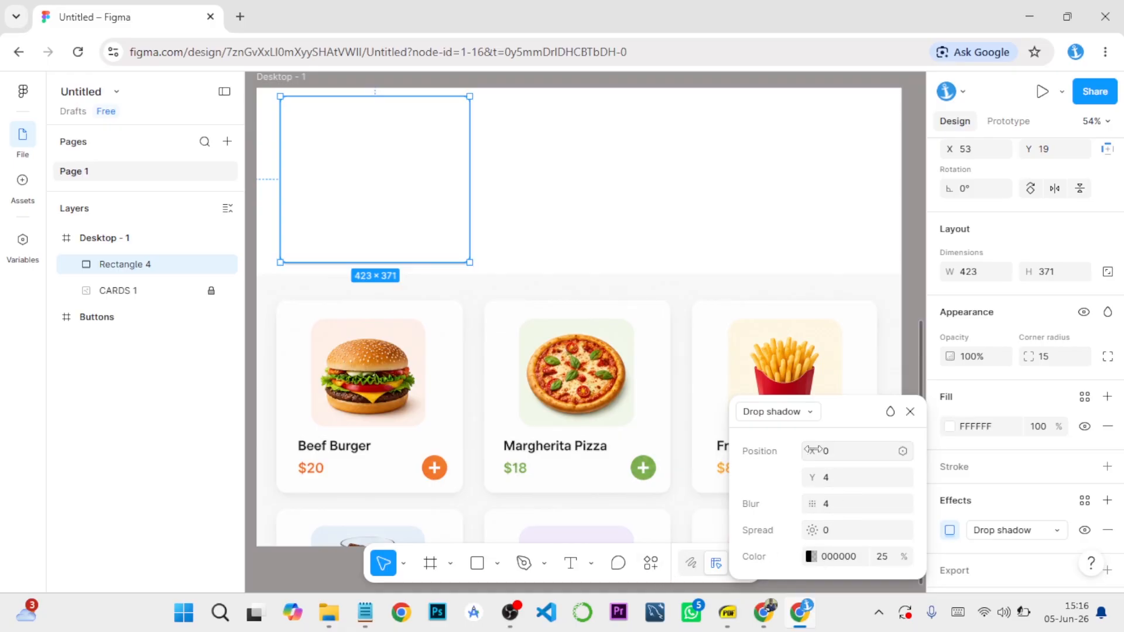
left_click_drag(826, 453, 823, 452)
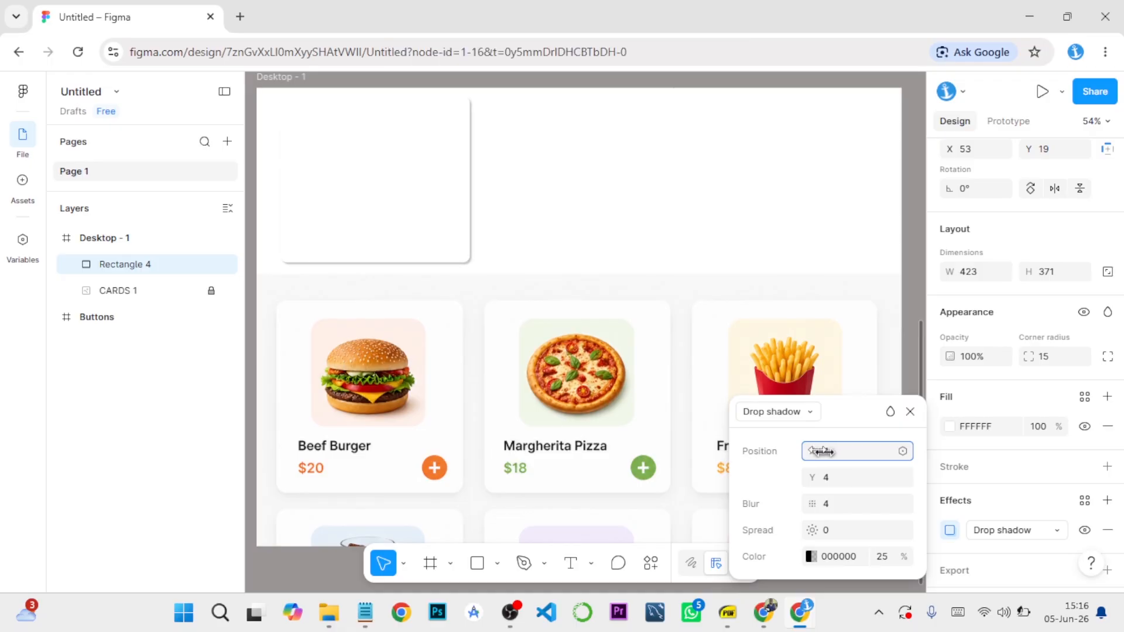
left_click(521, 185)
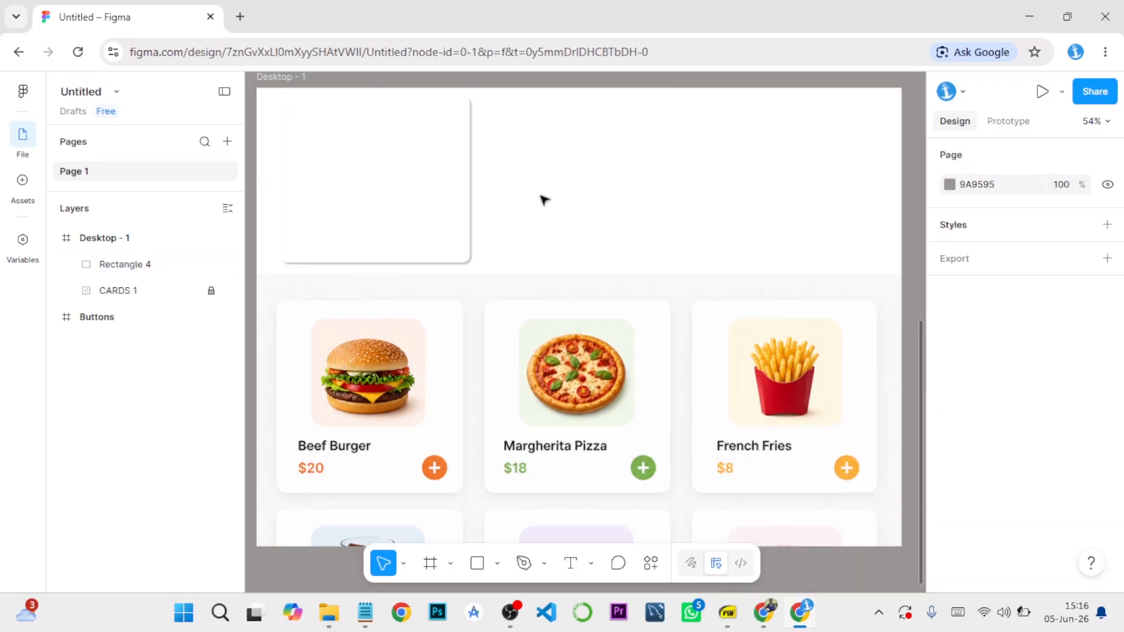
Set the rectangle's drop shadow spread to 7 and both its X and Y offsets to 0.
left_click(464, 205)
scroll(930, 510, "down", 3)
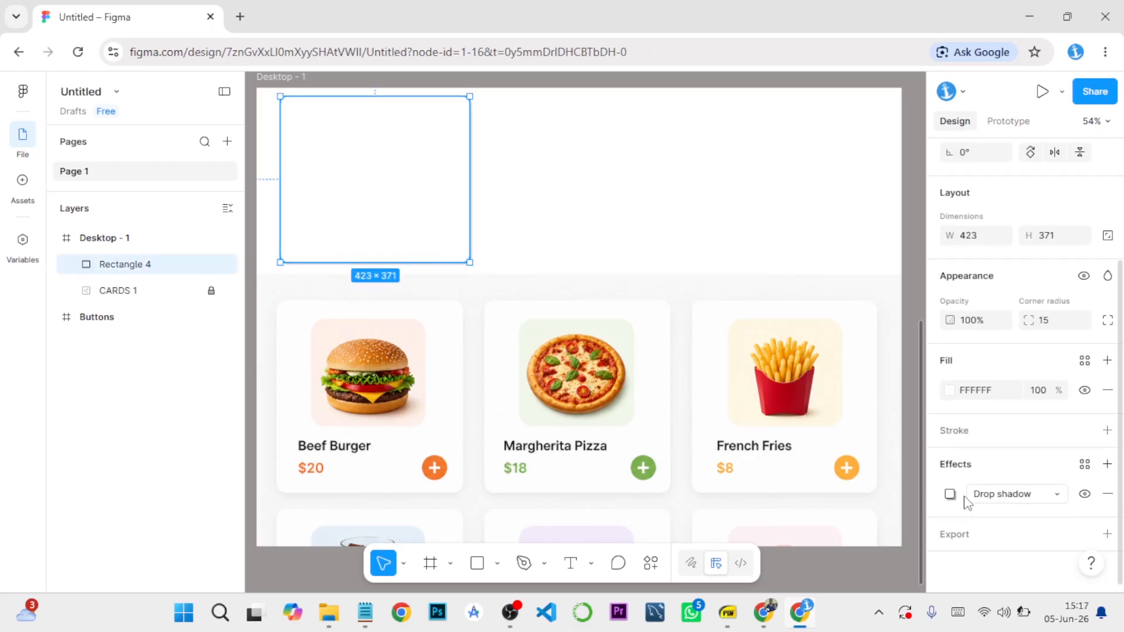
left_click(950, 494)
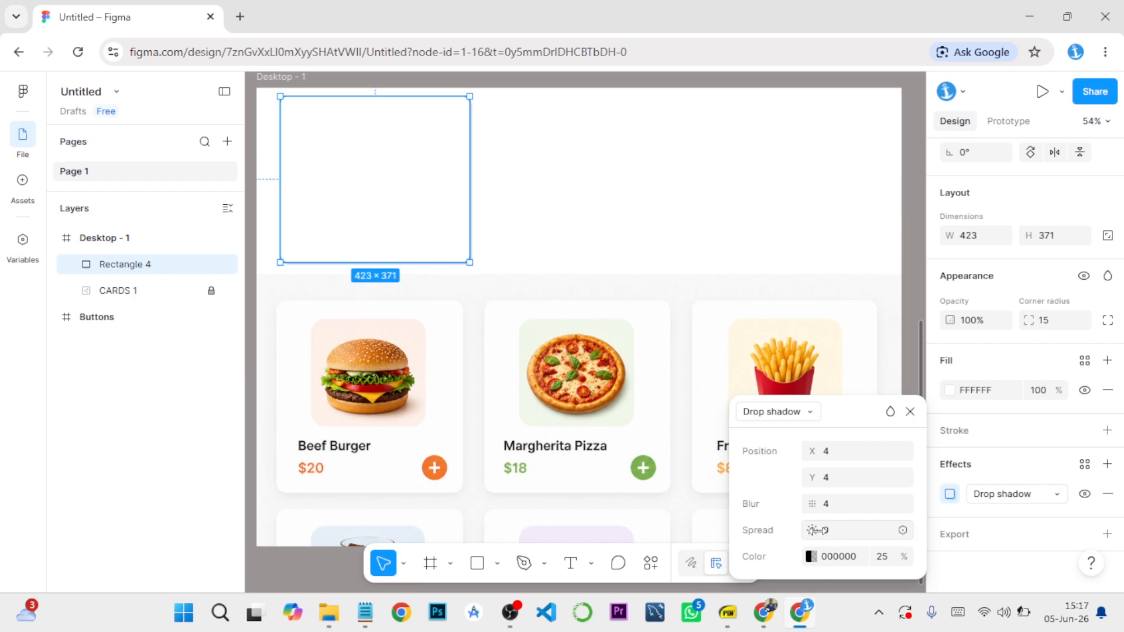
left_click_drag(818, 530, 830, 531)
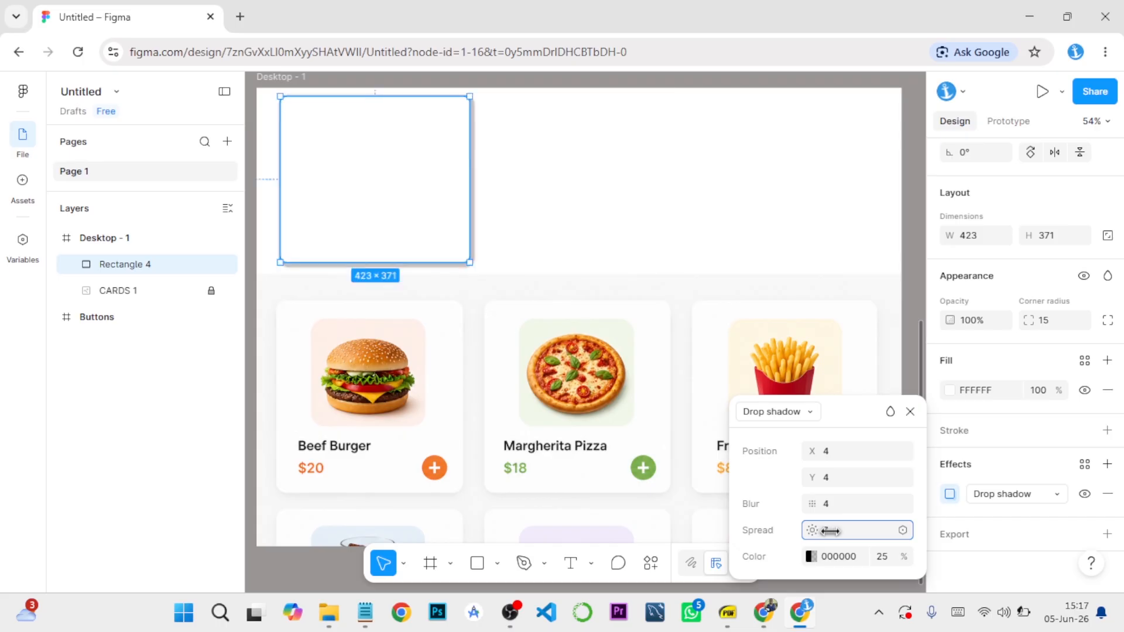
left_click(834, 481)
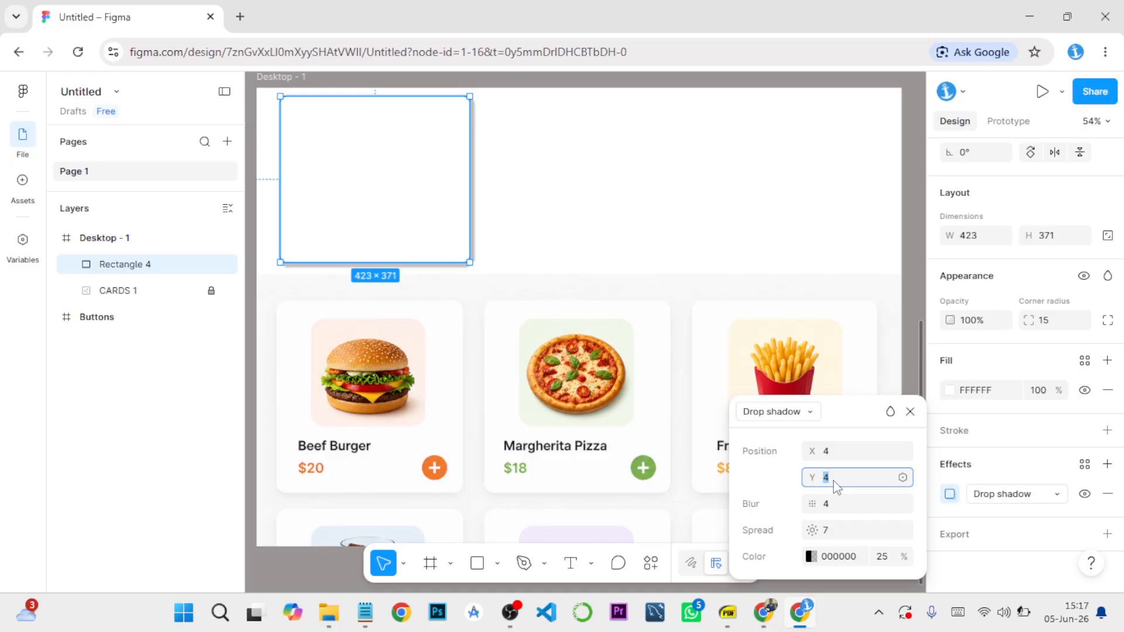
left_click(838, 456)
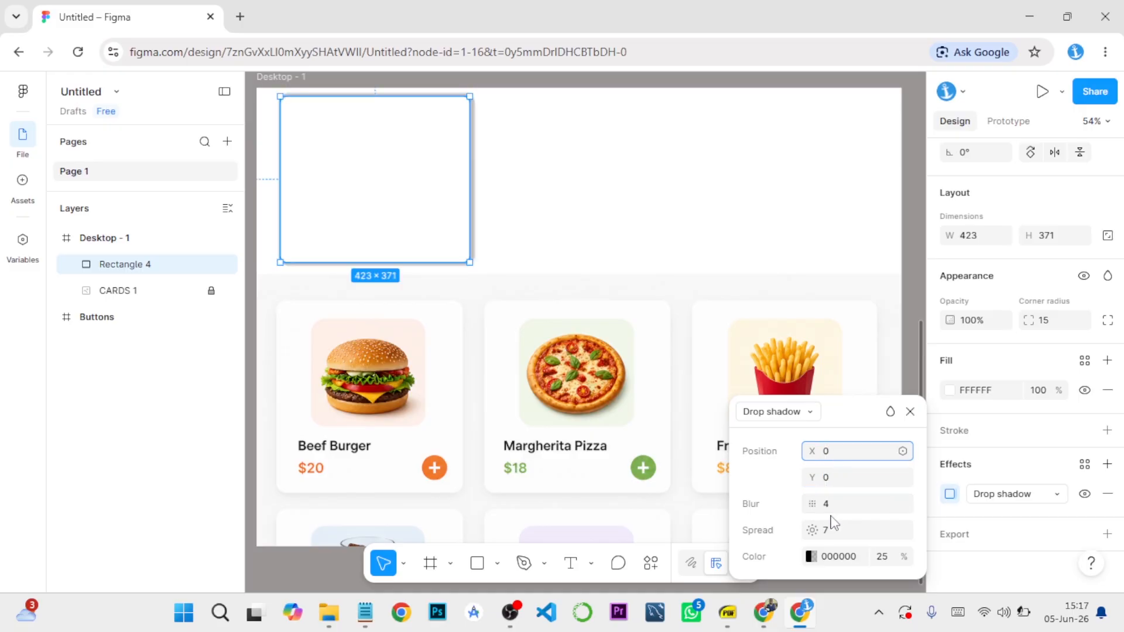
Try drop shadow blur radii of 2 and 1 on the rectangle and undo the recent shadow changes.
left_click(813, 502)
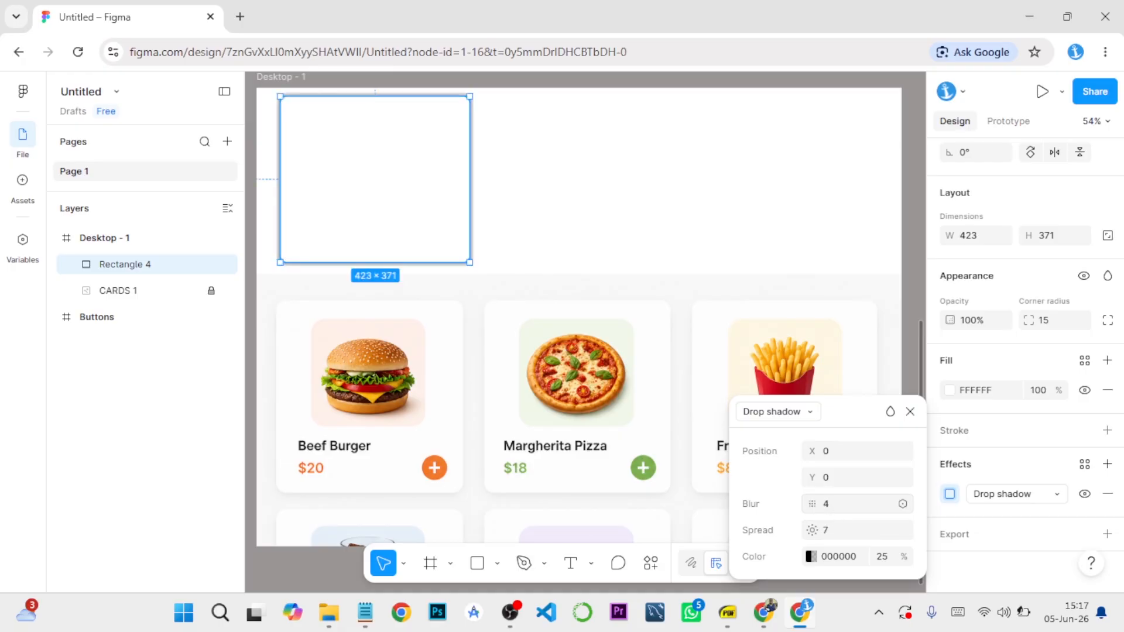
left_click_drag(813, 504, 820, 504)
left_click(841, 507)
key("Return")
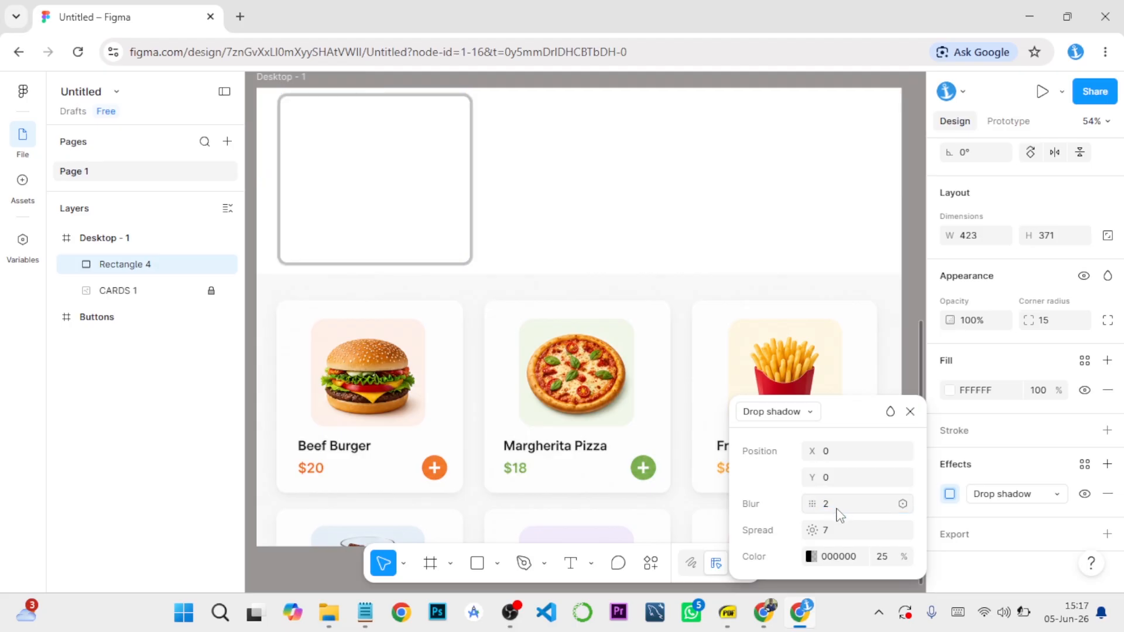
left_click(840, 509)
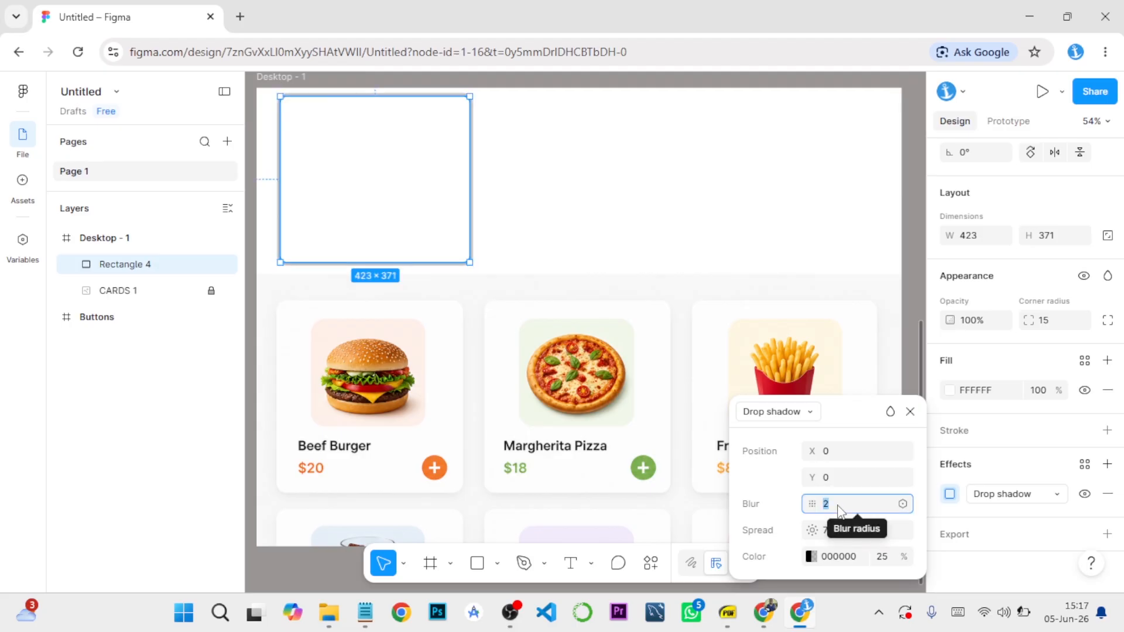
type("1")
key("Return")
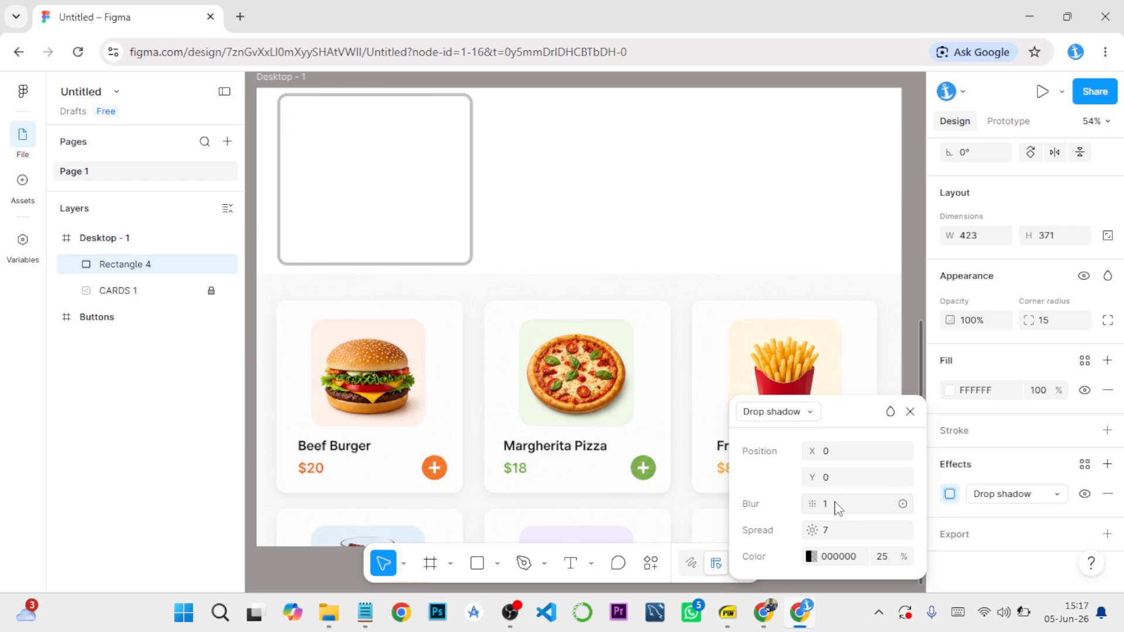
left_click(838, 508)
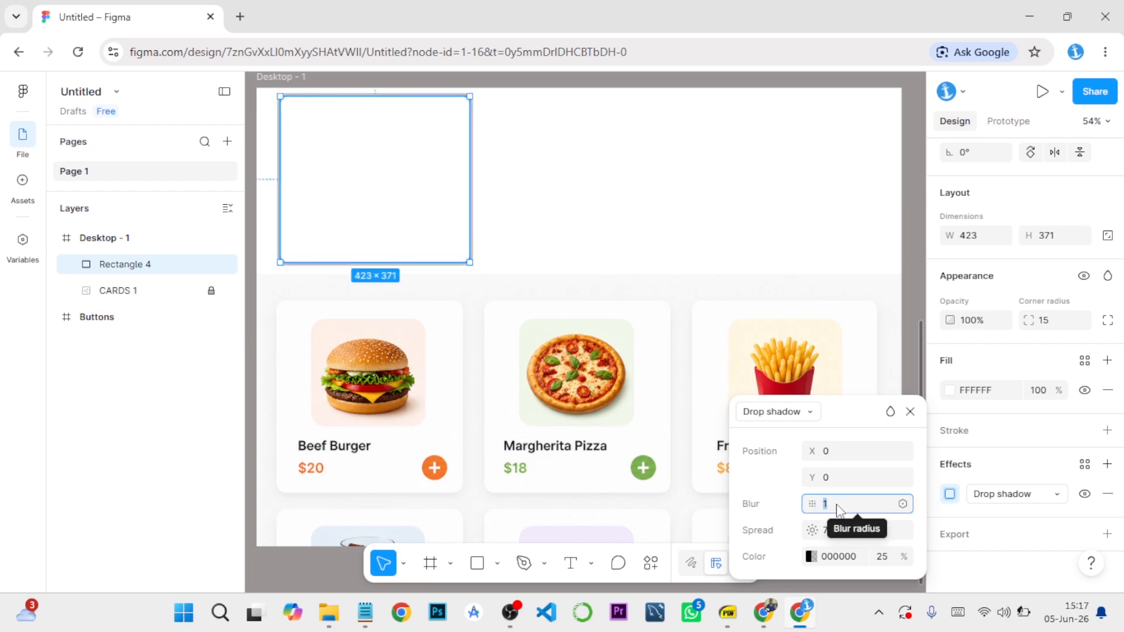
key("Up")
key("Up")
key("Up")
key("ctrl+z")
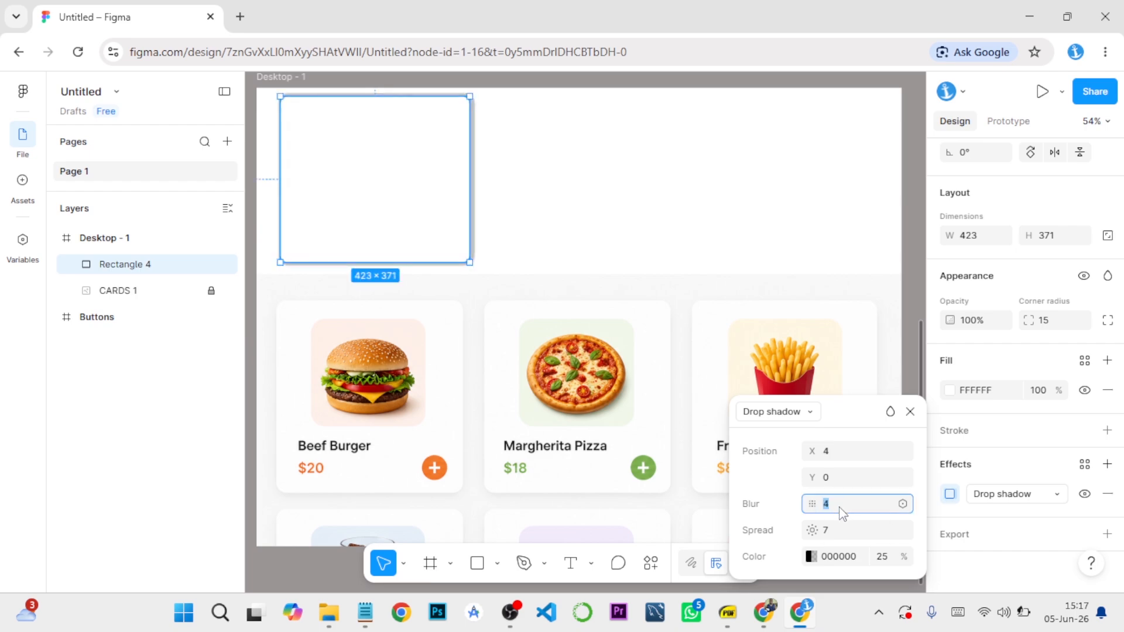
Undo the drop shadow's last X offset change and set the shadow spread to 3.
key("ctrl+z")
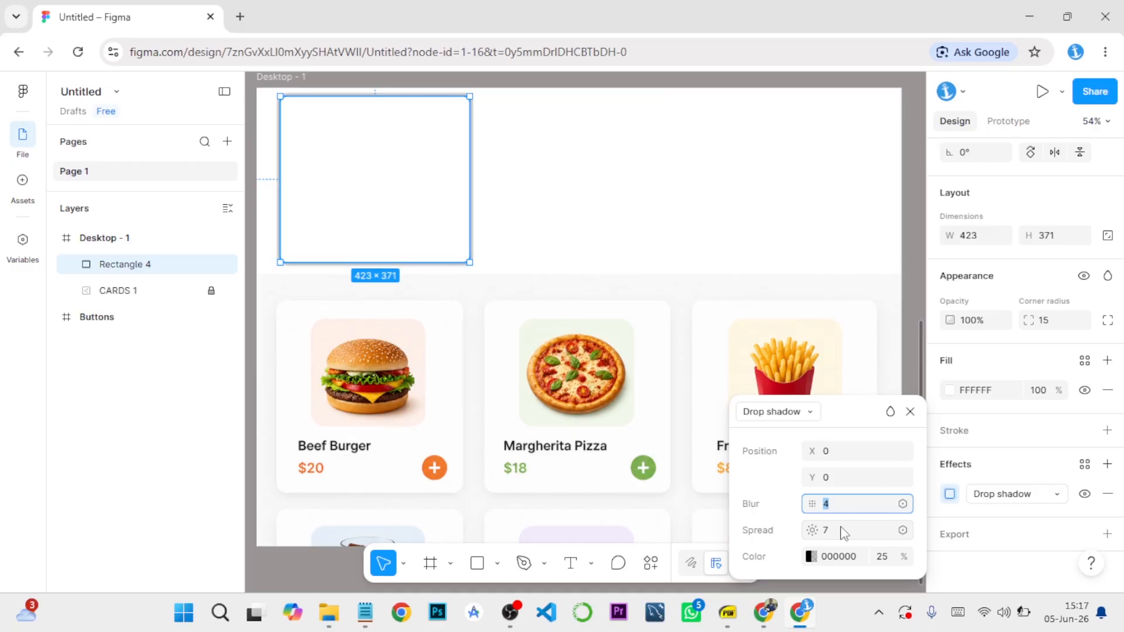
left_click(839, 532)
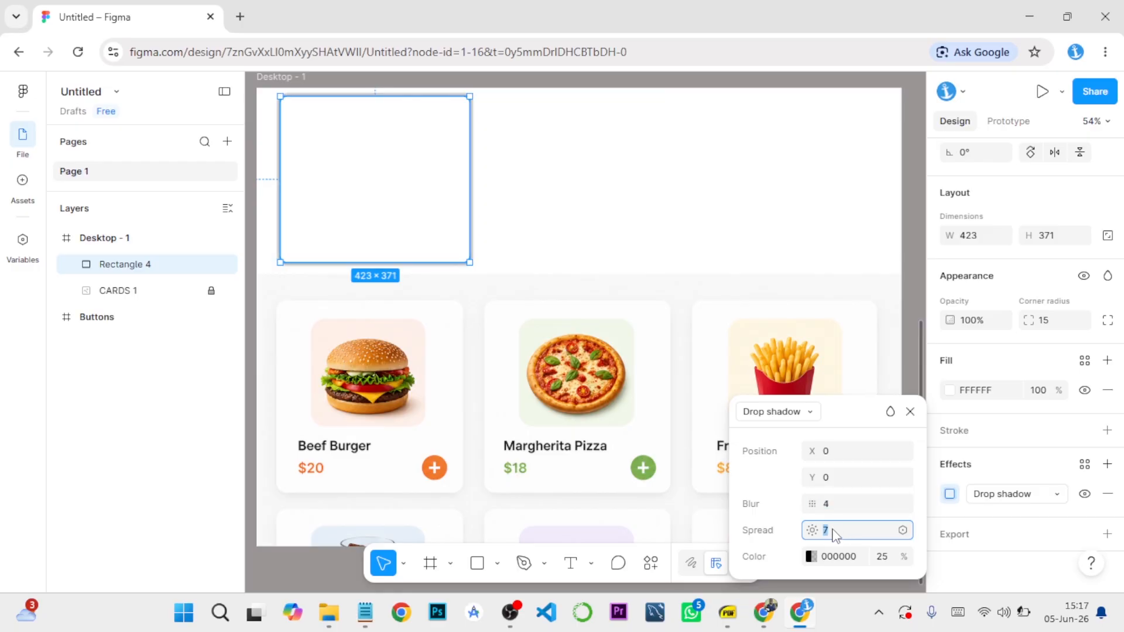
key("Return")
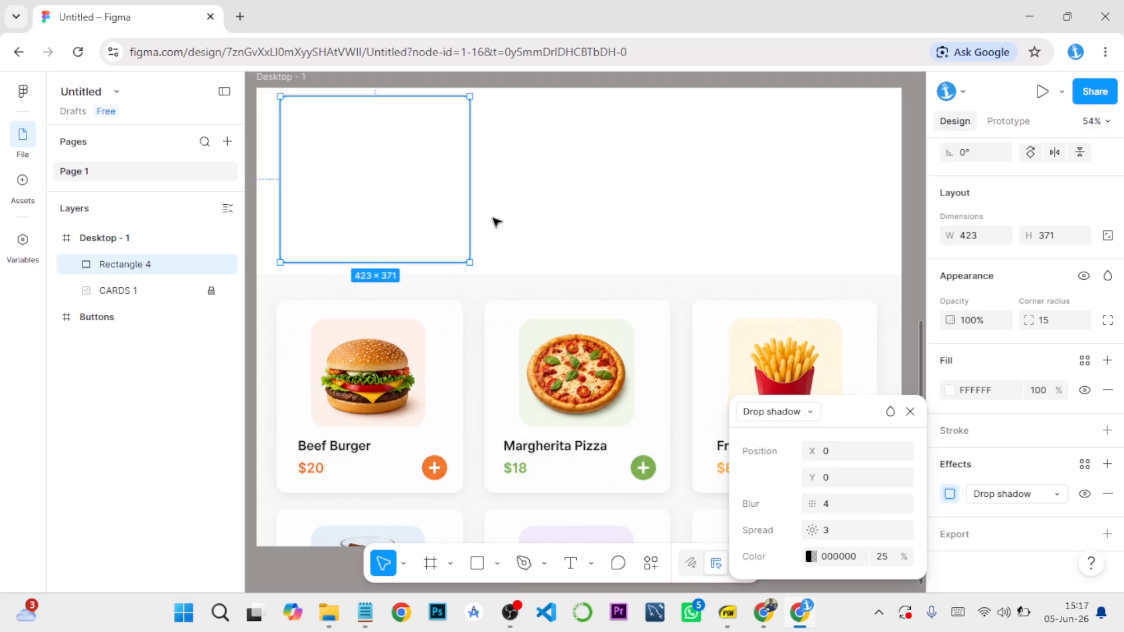
left_click(555, 224)
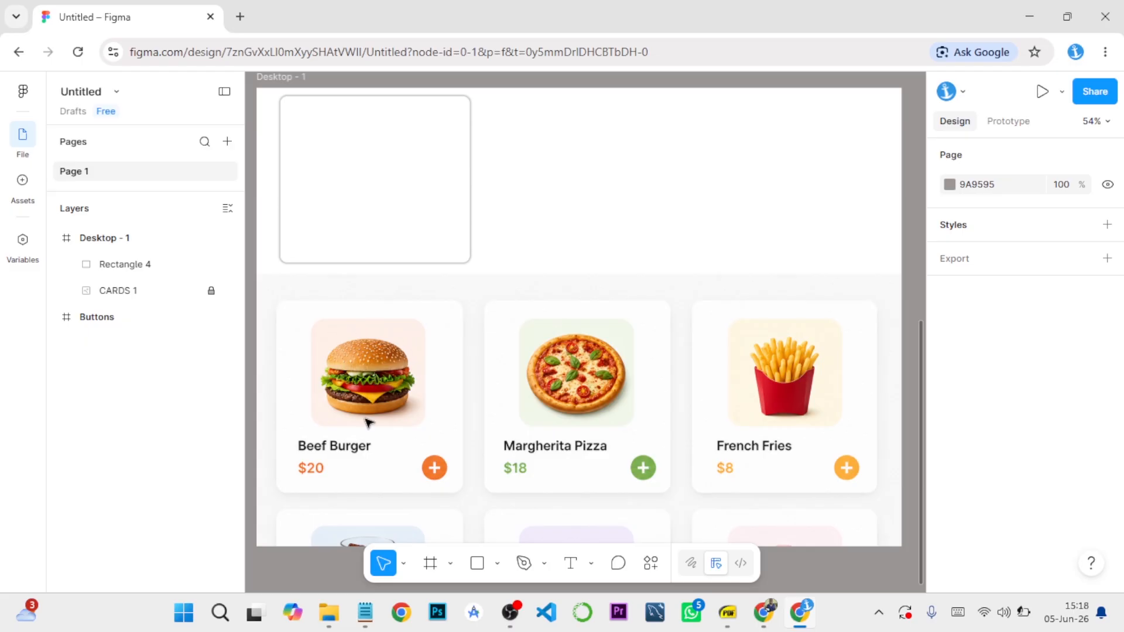
Draw a rectangle about 239 × 189 in the upper part of the white card and set its corner radius to 30.
left_click(477, 564)
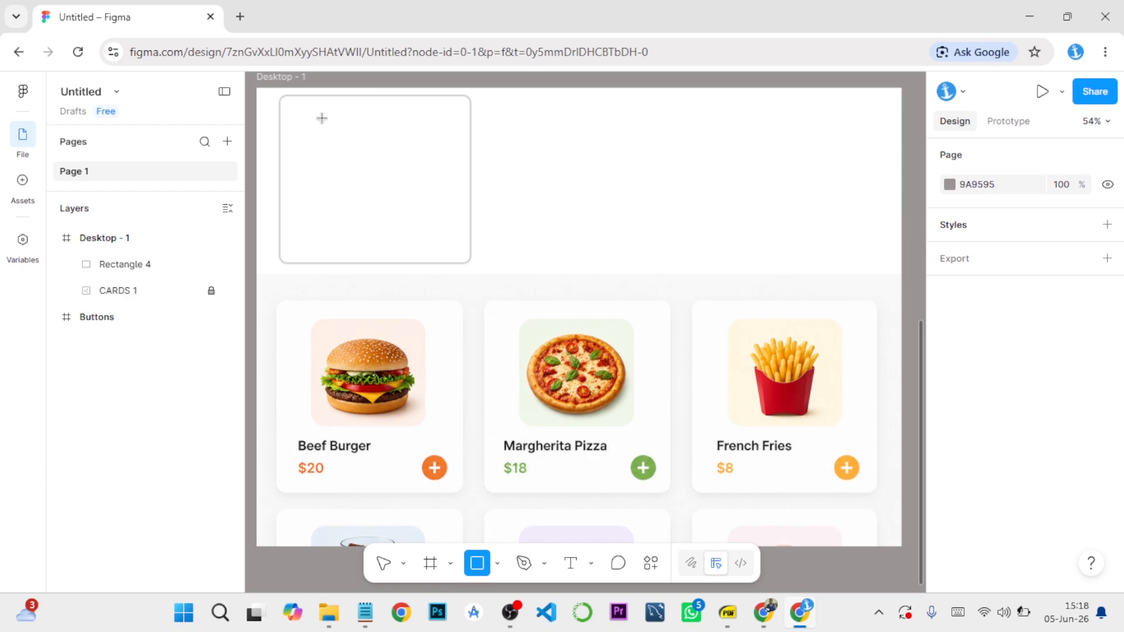
left_click_drag(322, 118, 349, 144)
left_click_drag(378, 162, 430, 203)
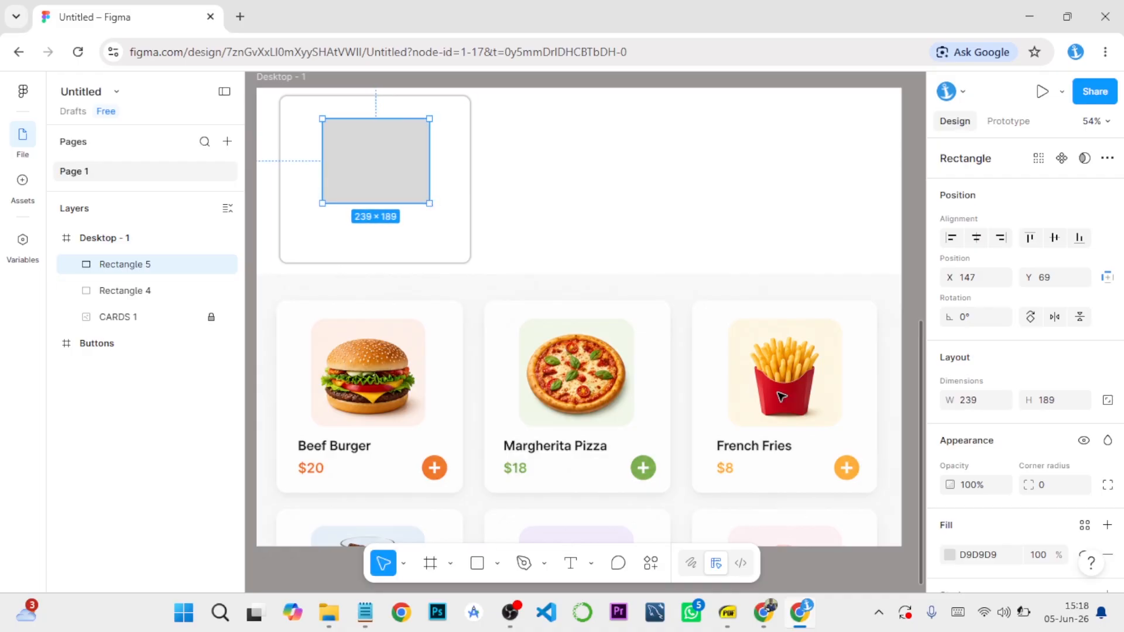
left_click(1055, 489)
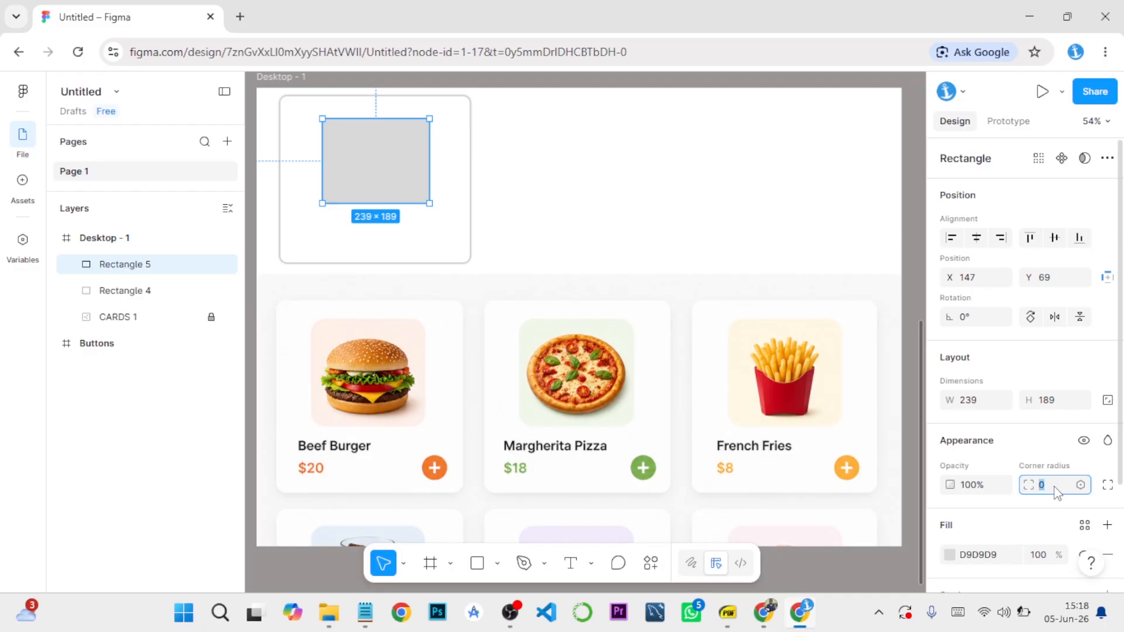
type("30")
key("Return")
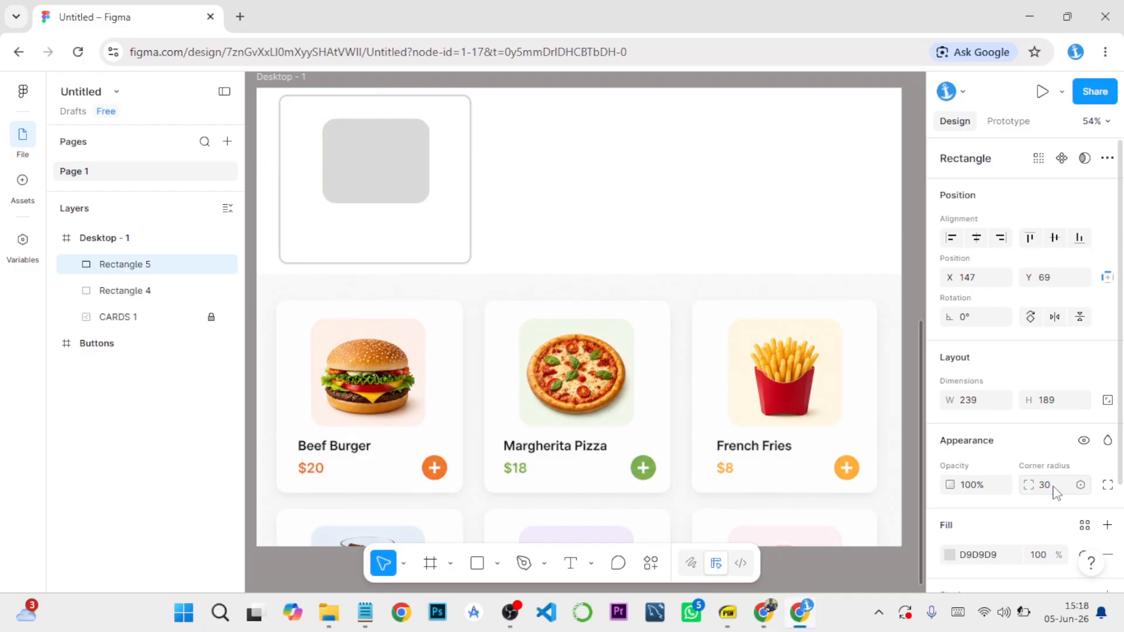
Fill the new rectangle with FEF0E9, sampled from the Beef Burger image background in the reference.
left_click(949, 555)
left_click(752, 456)
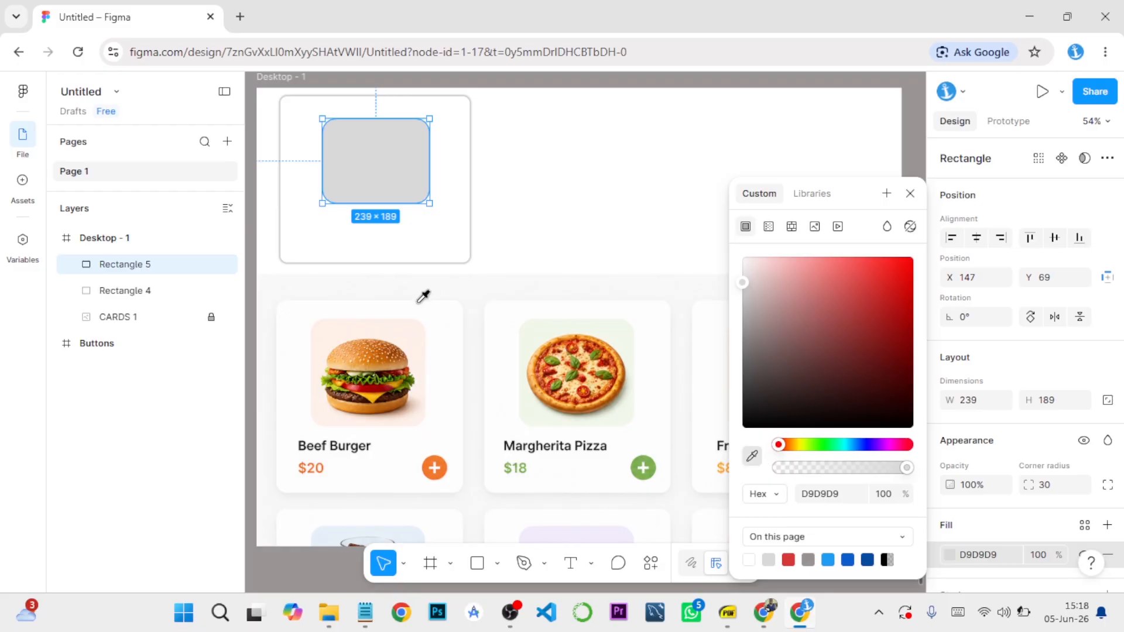
left_click(416, 324)
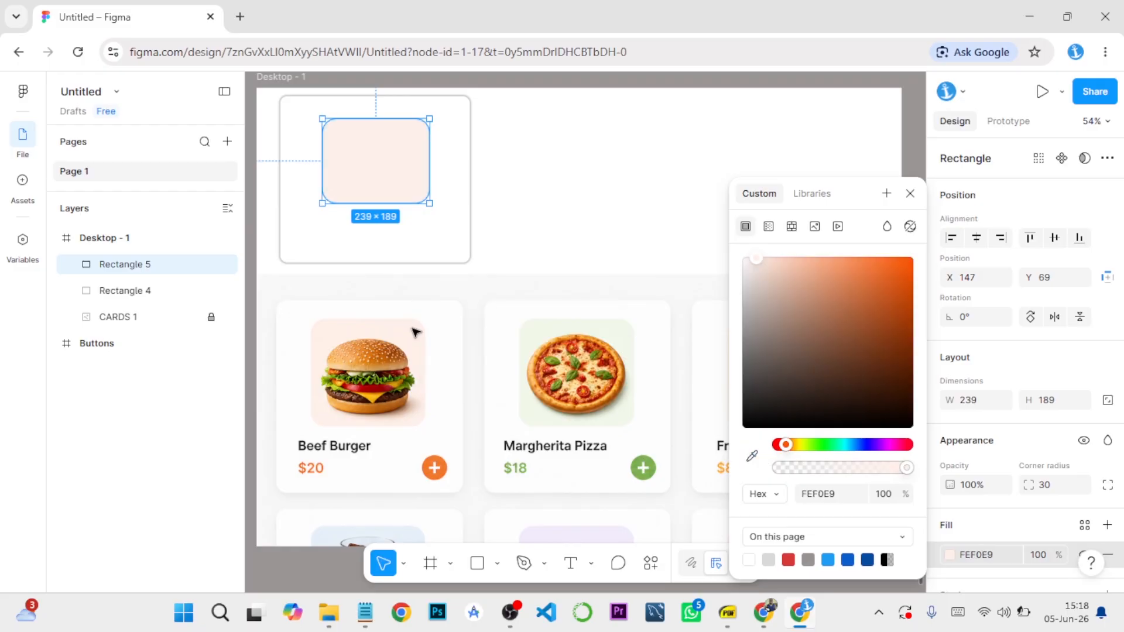
left_click(910, 194)
Move the peach rectangle up to about X 145, Y 56, centered horizontally in the white card.
left_click_drag(384, 170, 381, 159)
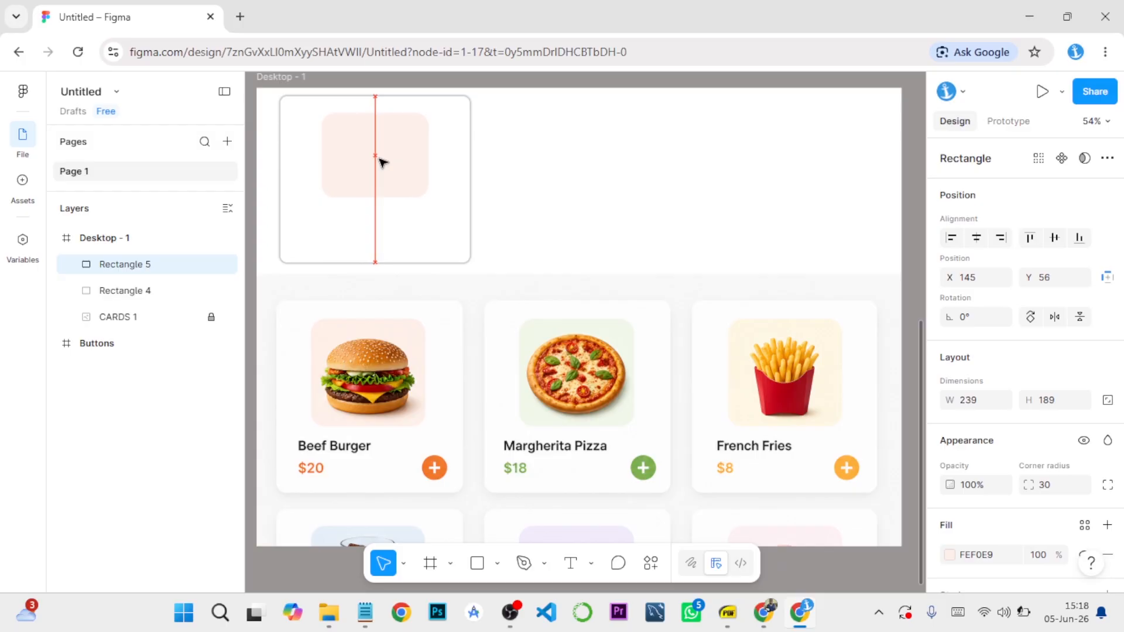
left_click_drag(381, 162, 381, 164)
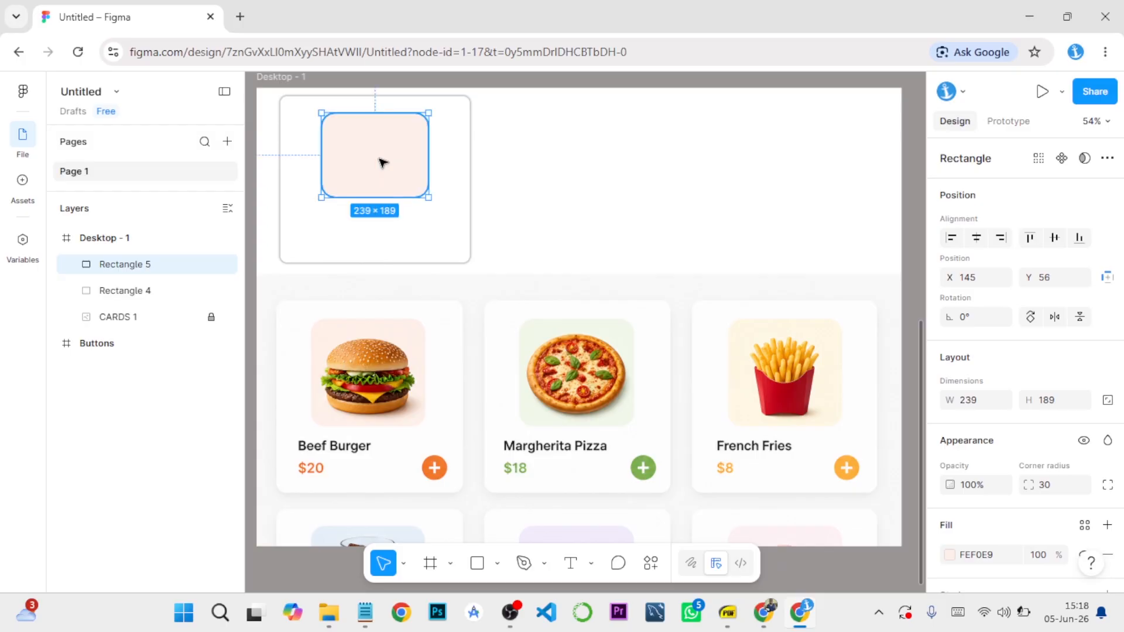
left_click(497, 169)
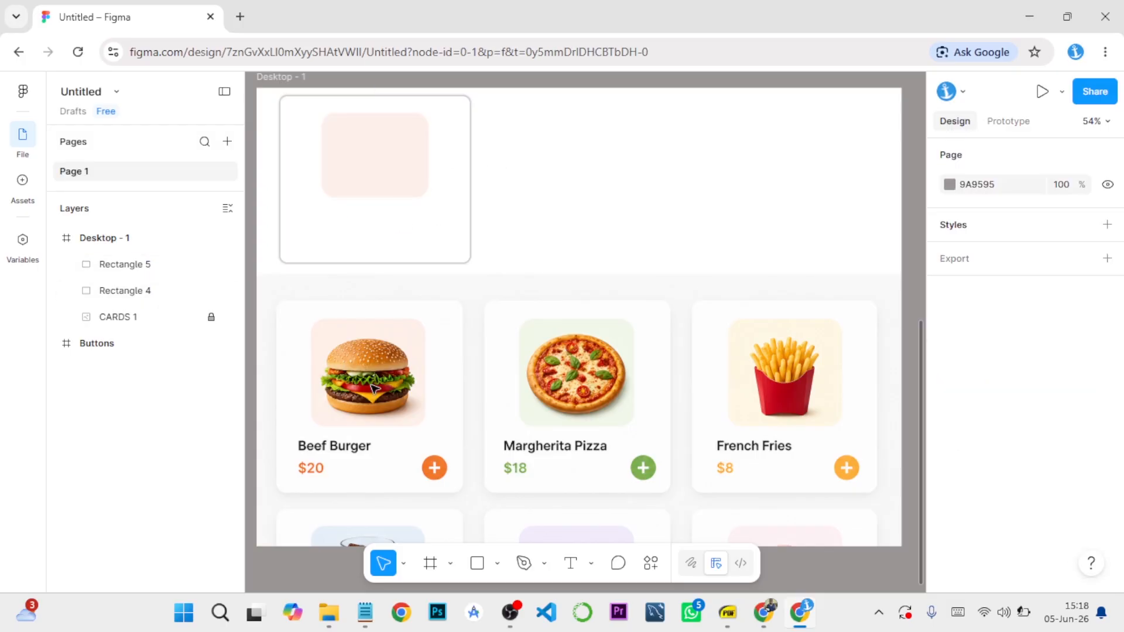
Import the burger-king-whopper-with-cheese image from the Section 5 folder and scale it to about 186 × 132 within the peach rectangle.
left_click(384, 178)
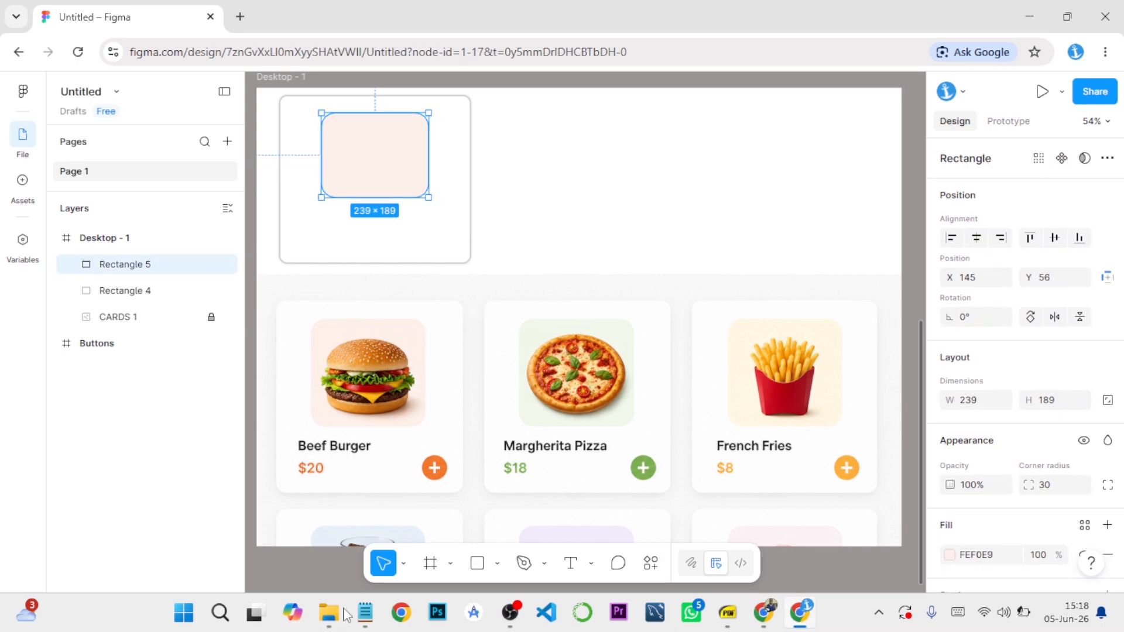
mouse_move(322, 630)
left_click(301, 579)
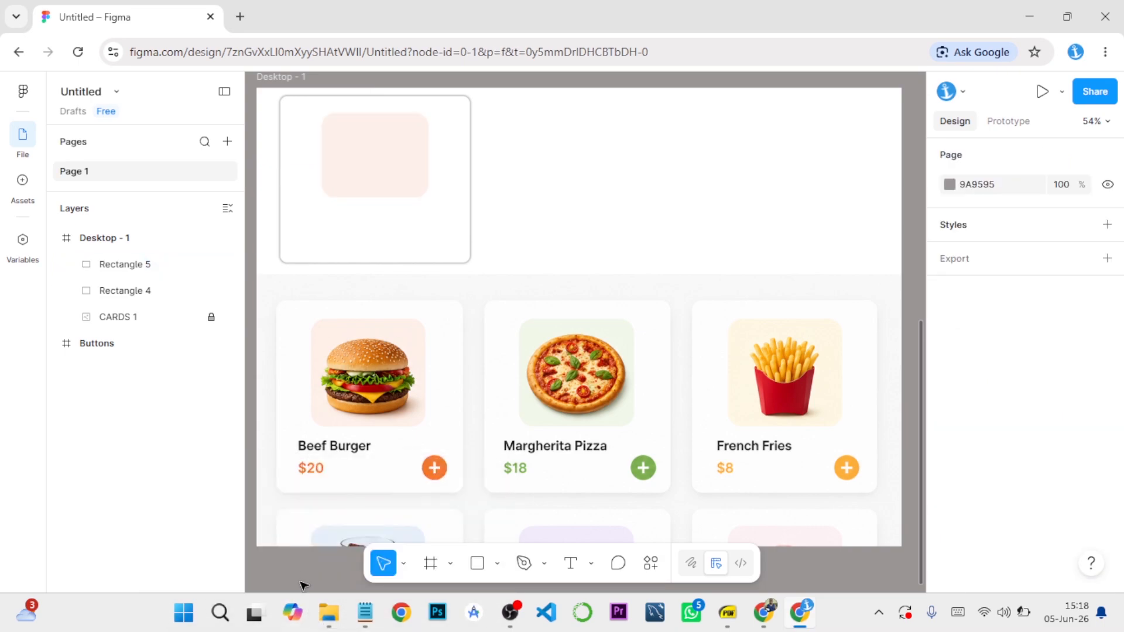
left_click(286, 561)
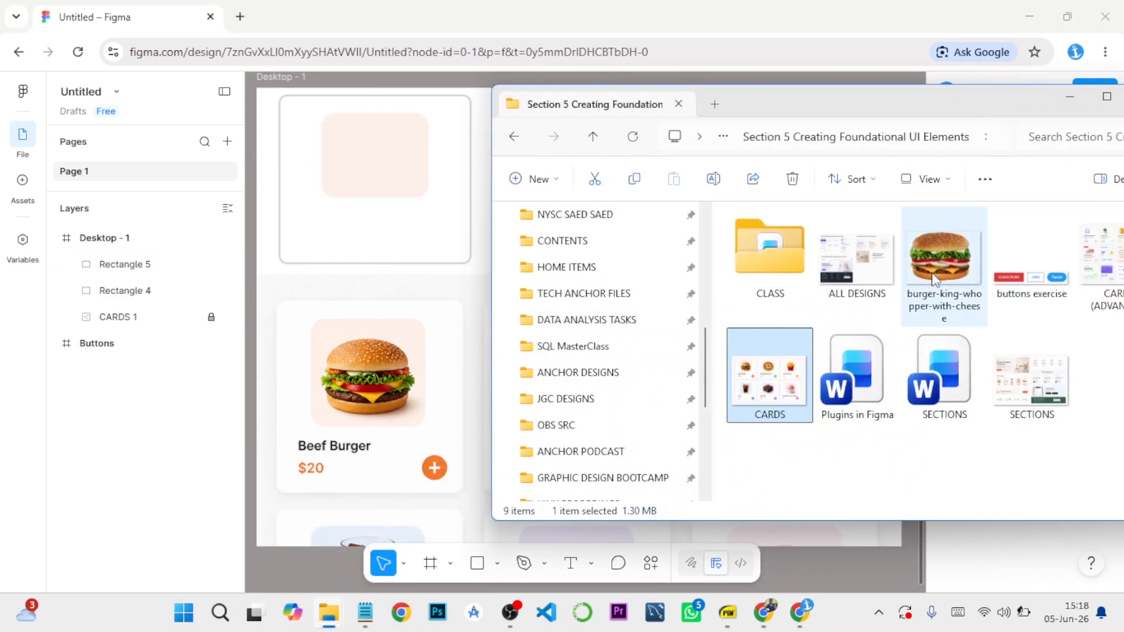
left_click_drag(944, 274, 442, 253)
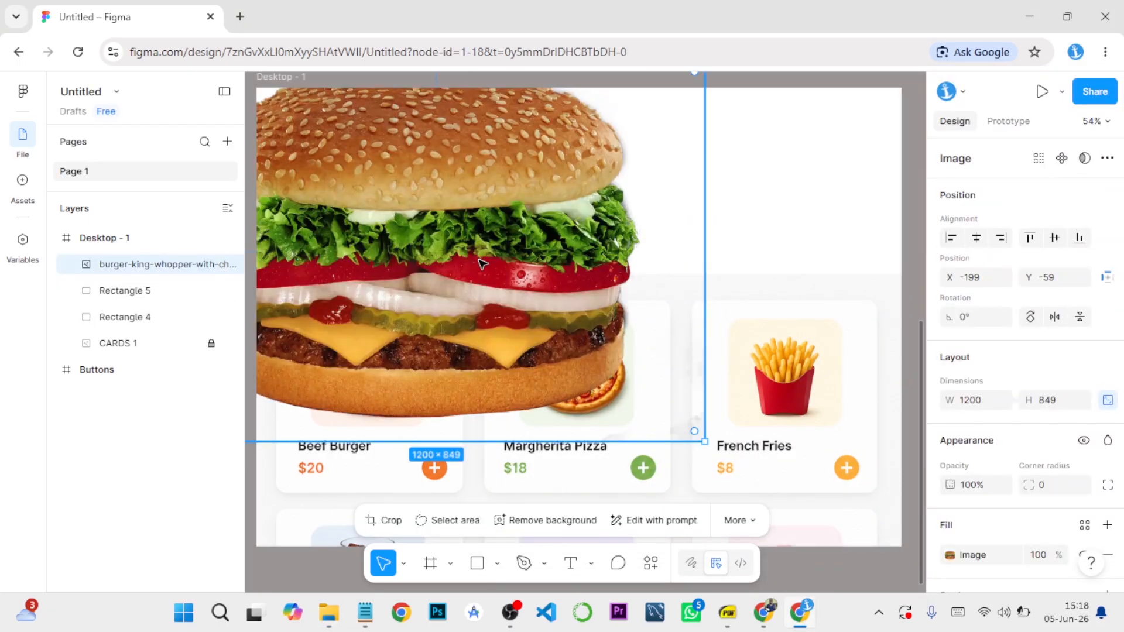
left_click_drag(532, 286, 597, 310)
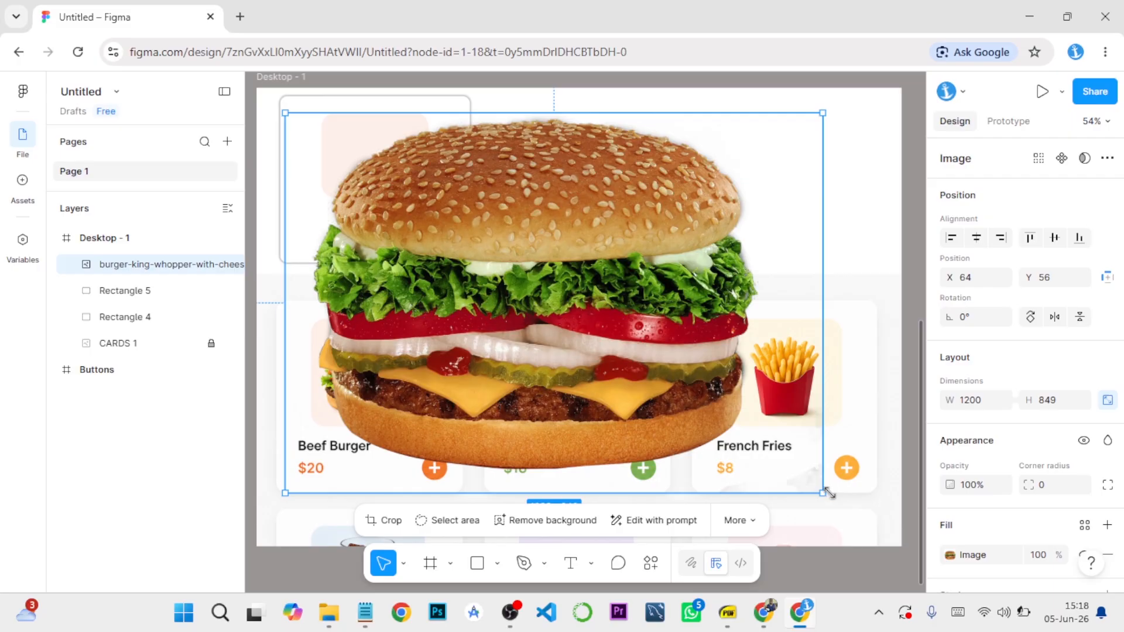
left_click_drag(824, 492, 382, 164)
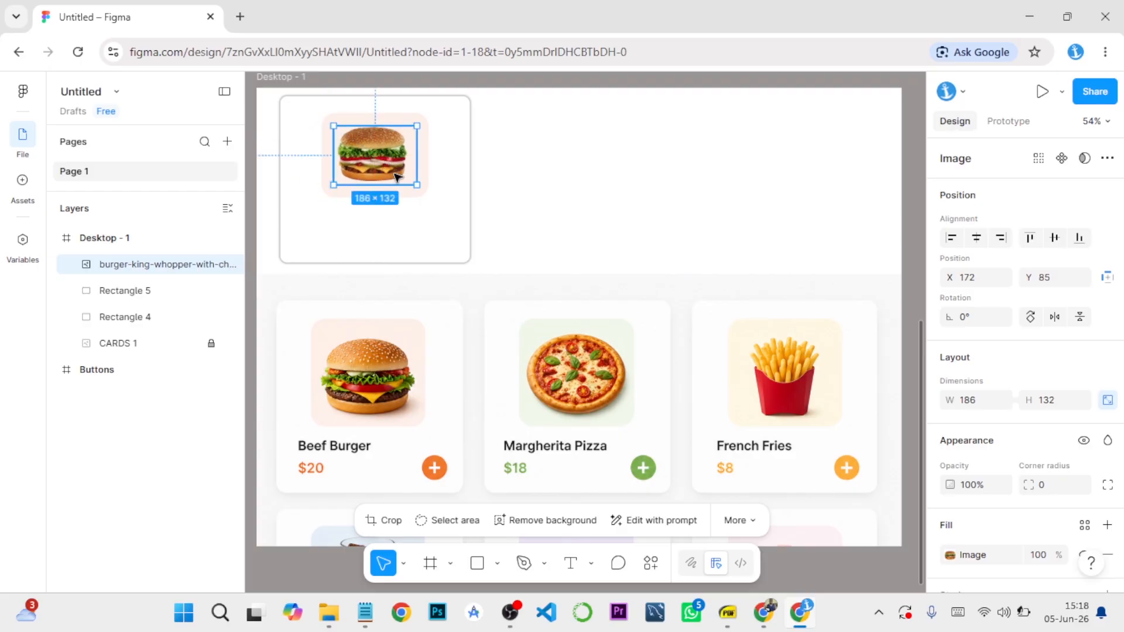
Narrow the white card rectangle to about 395 wide from its right edge.
left_click(386, 226)
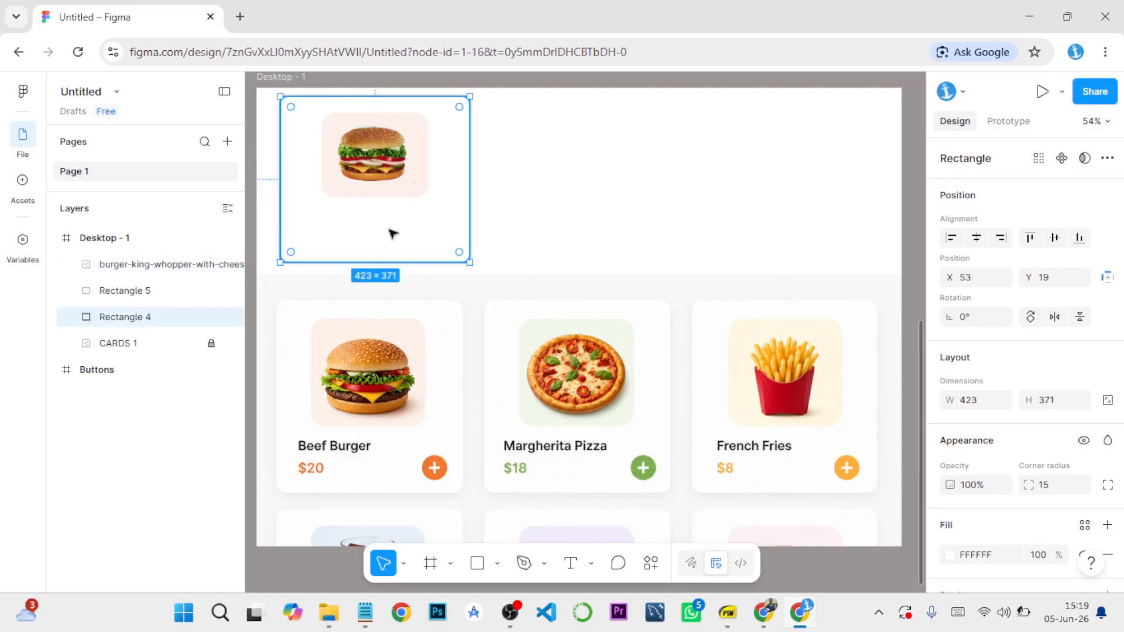
left_click(520, 233)
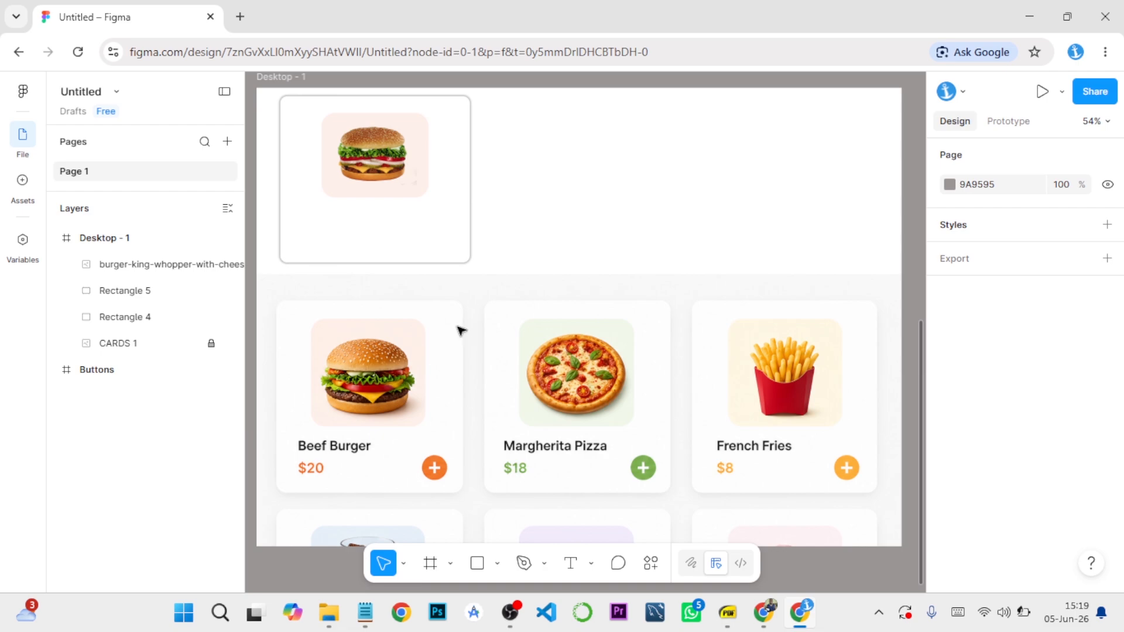
left_click(469, 212)
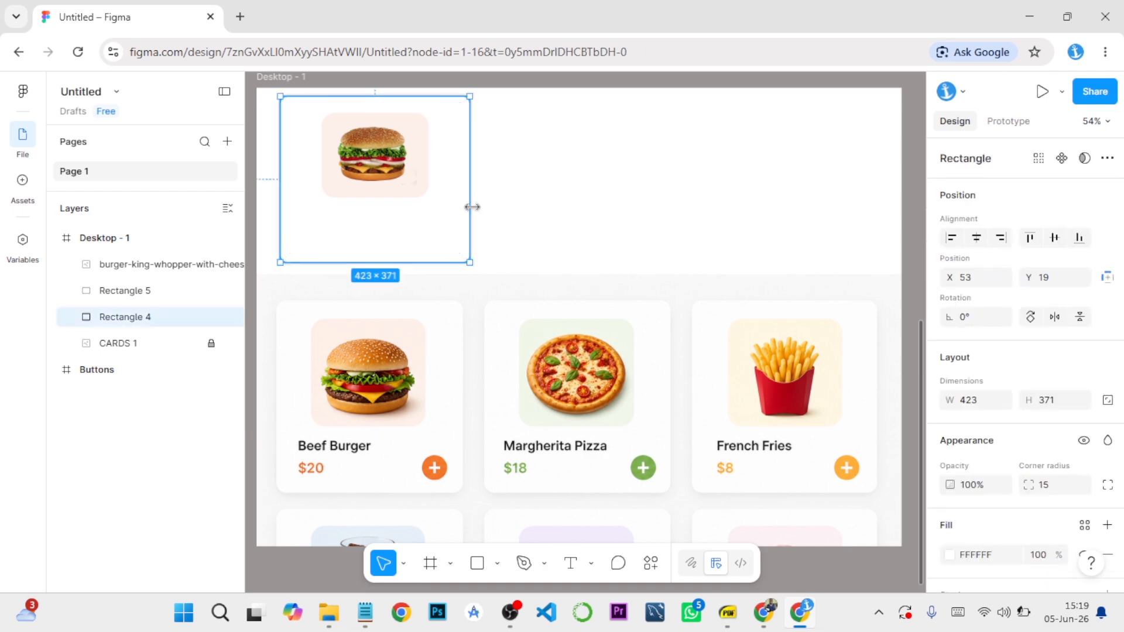
left_click_drag(472, 207, 457, 208)
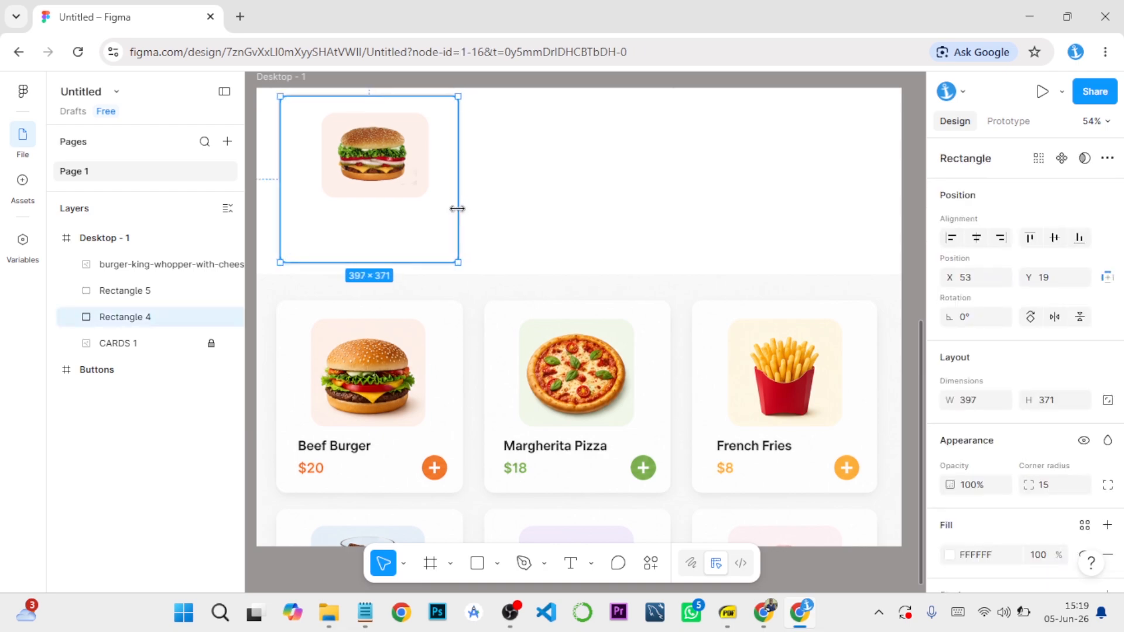
Align the horizontal centers of the peach rectangle and the white card.
left_click(412, 187)
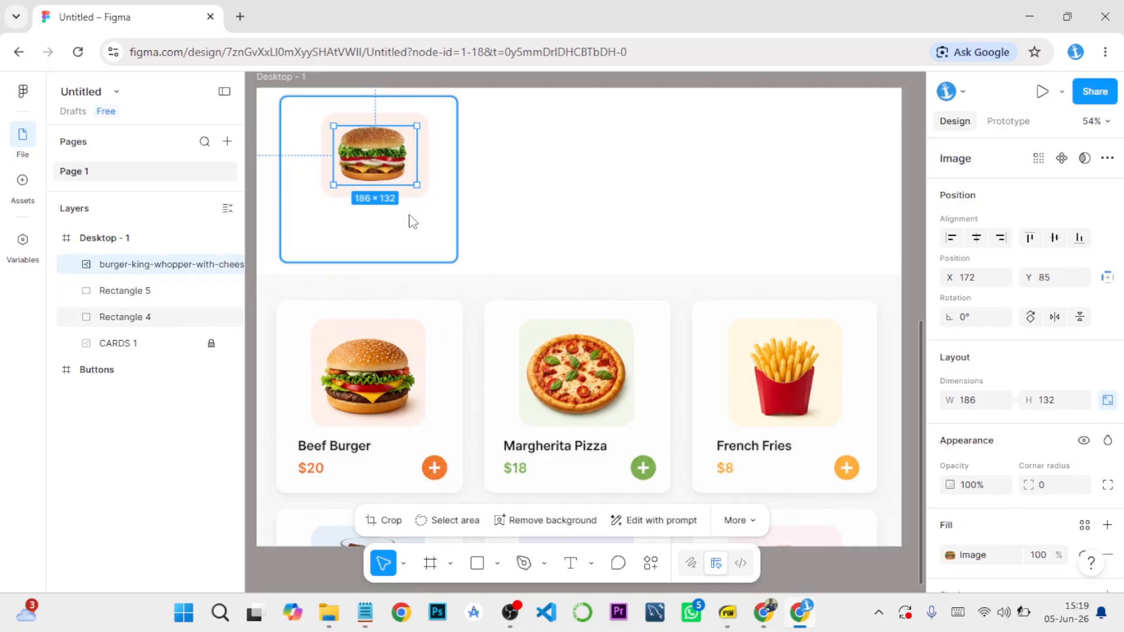
left_click(415, 212)
left_click(414, 190)
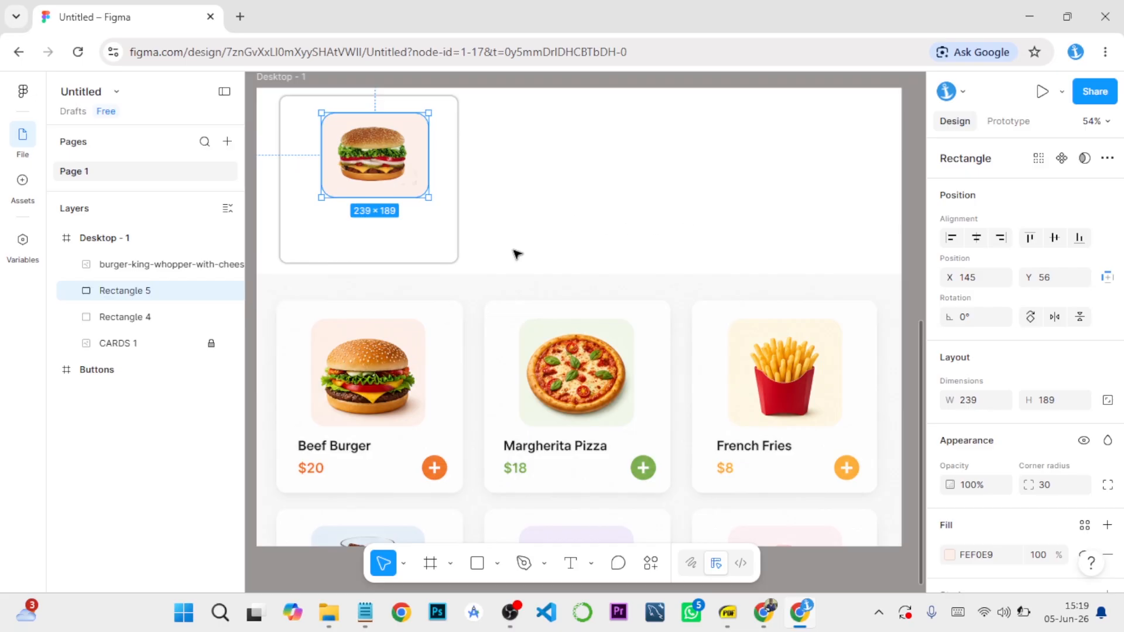
left_click(456, 252, "shift")
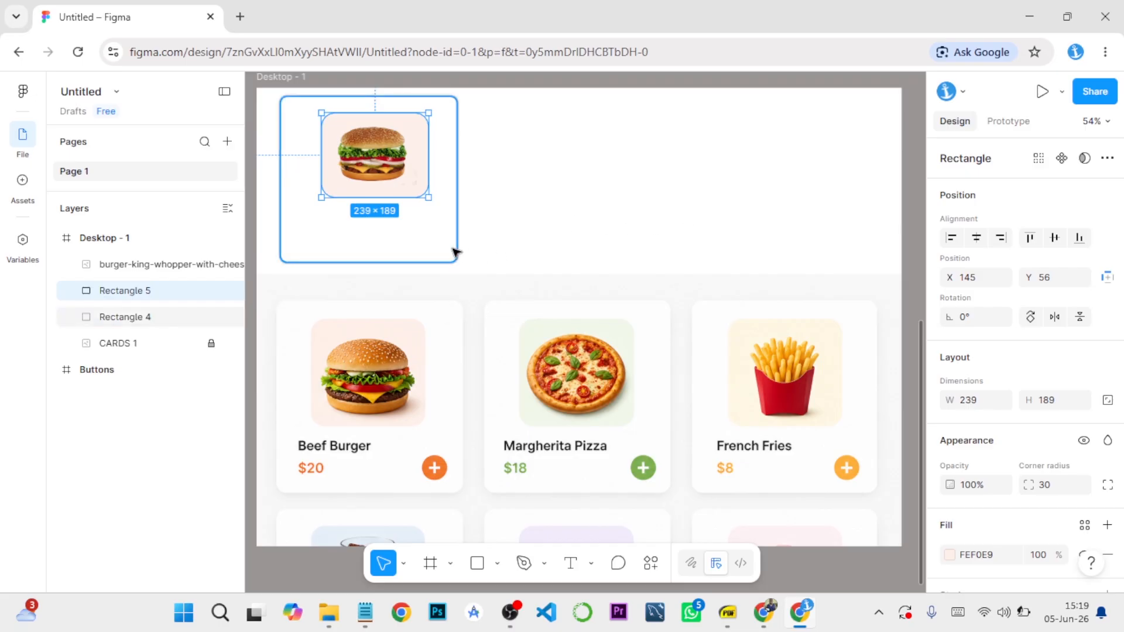
left_click(978, 243)
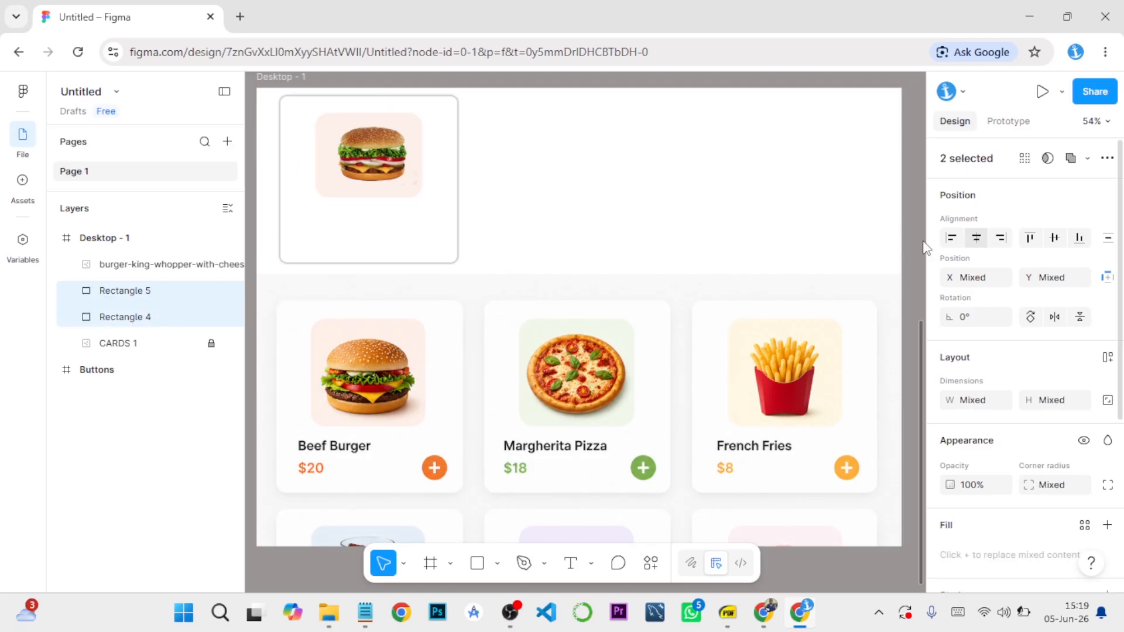
Align the burger image's horizontal center with the peach rectangle.
left_click(385, 166)
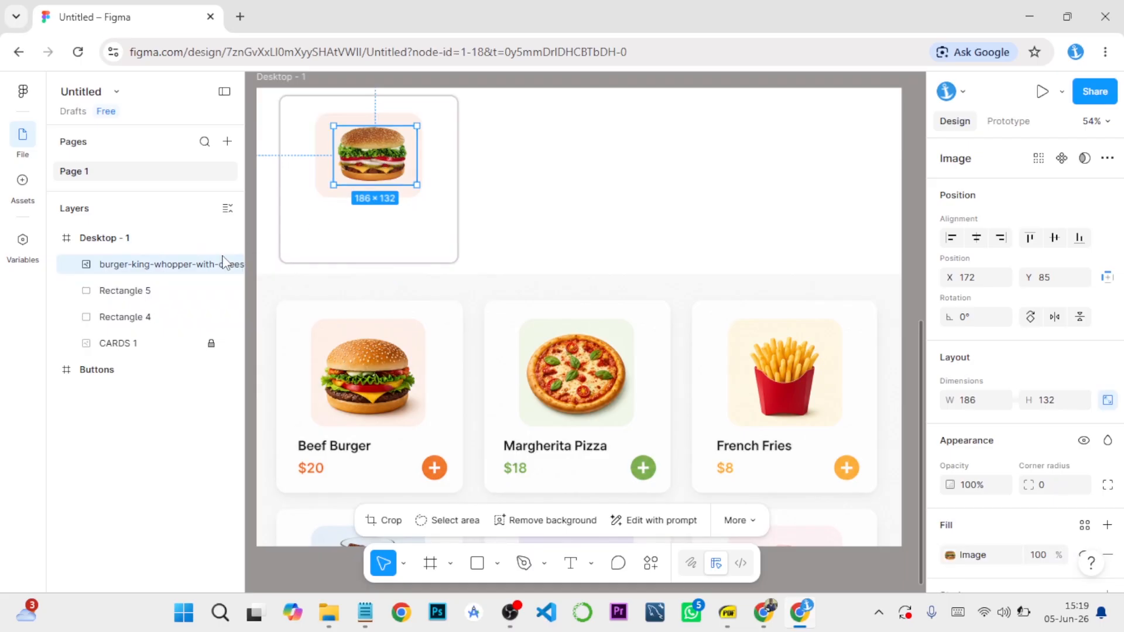
left_click(176, 290, "shift")
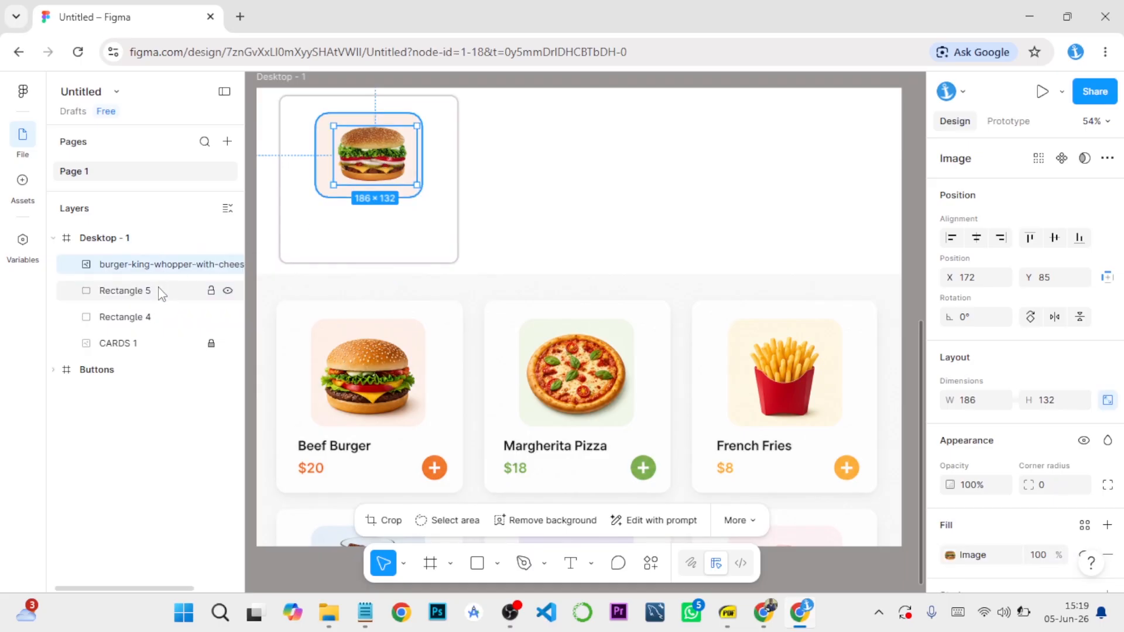
left_click(976, 237)
left_click(422, 230)
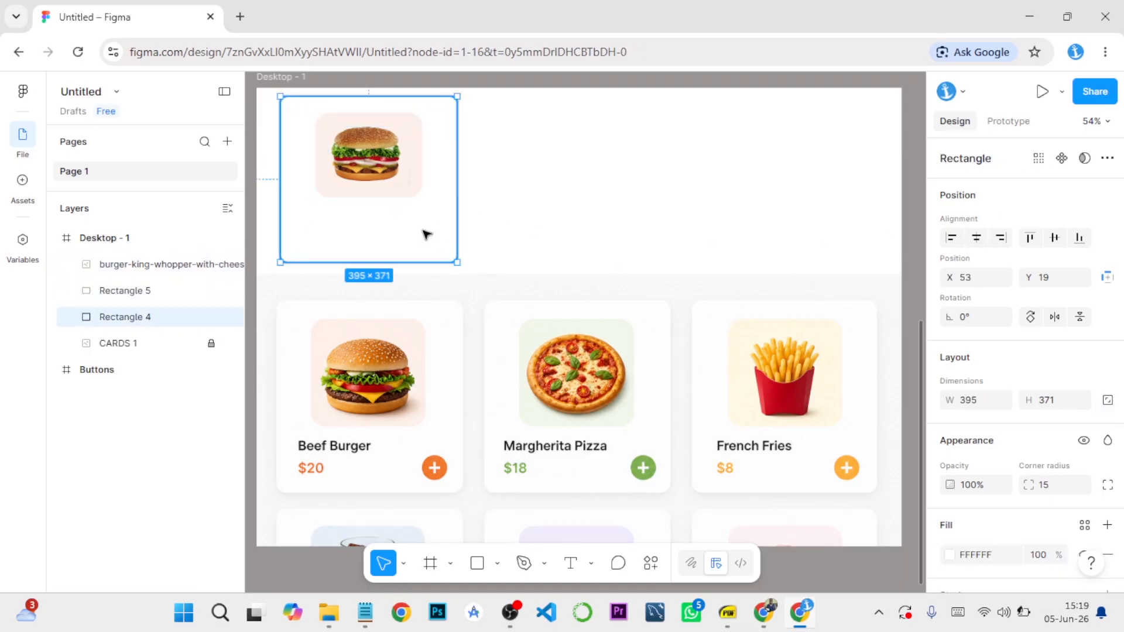
left_click(526, 243)
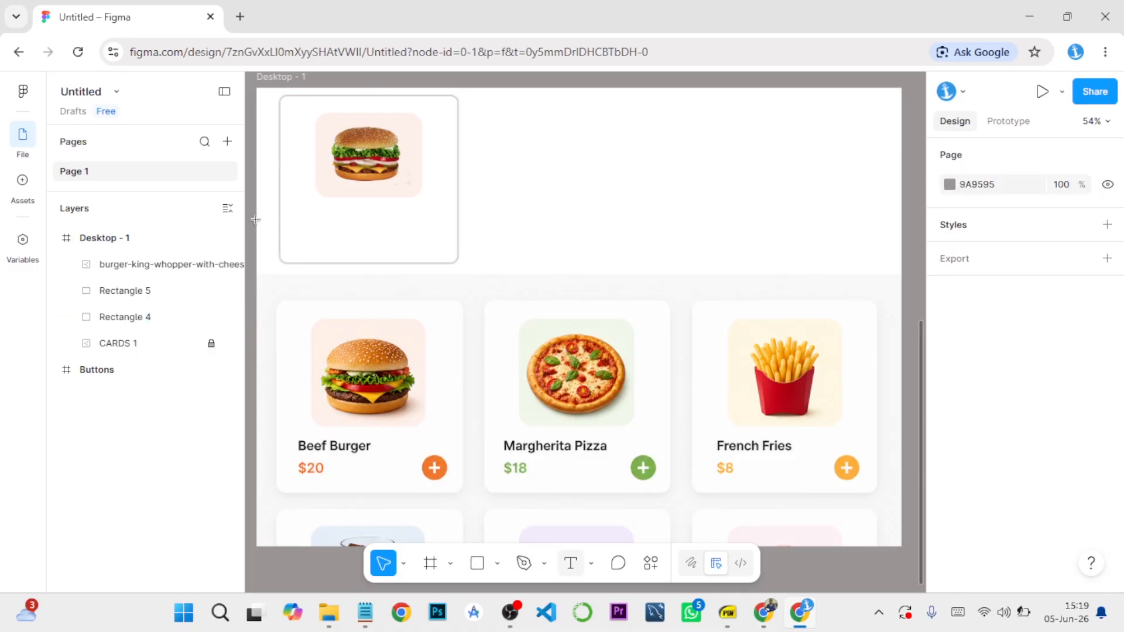
Add the text "Beef Burger" below the peach rectangle in the white card.
key("t")
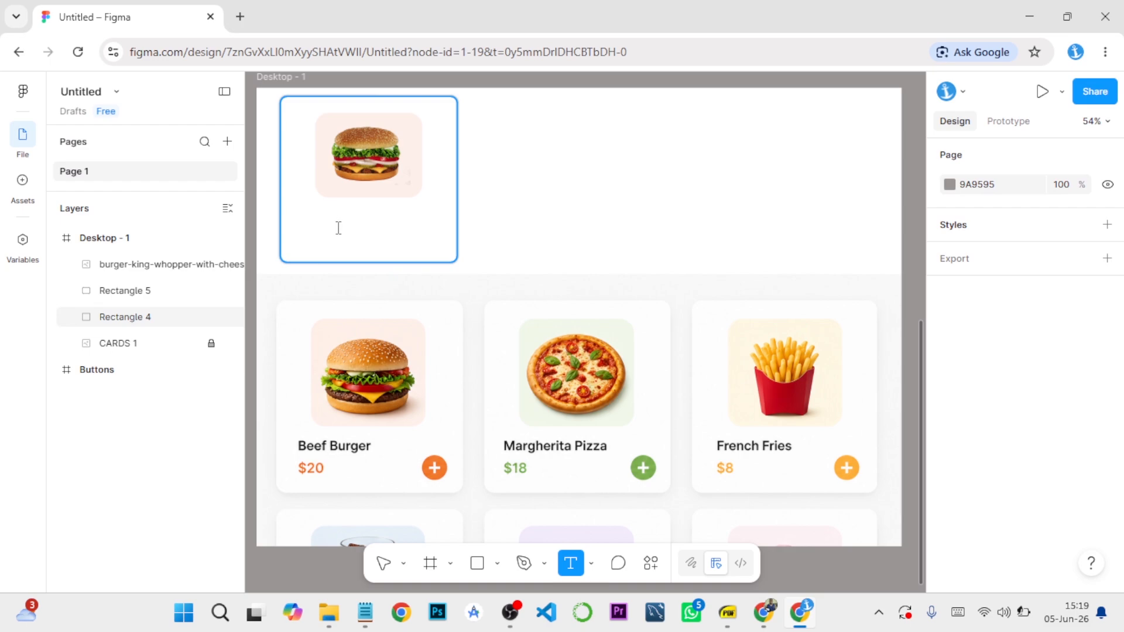
left_click(338, 228)
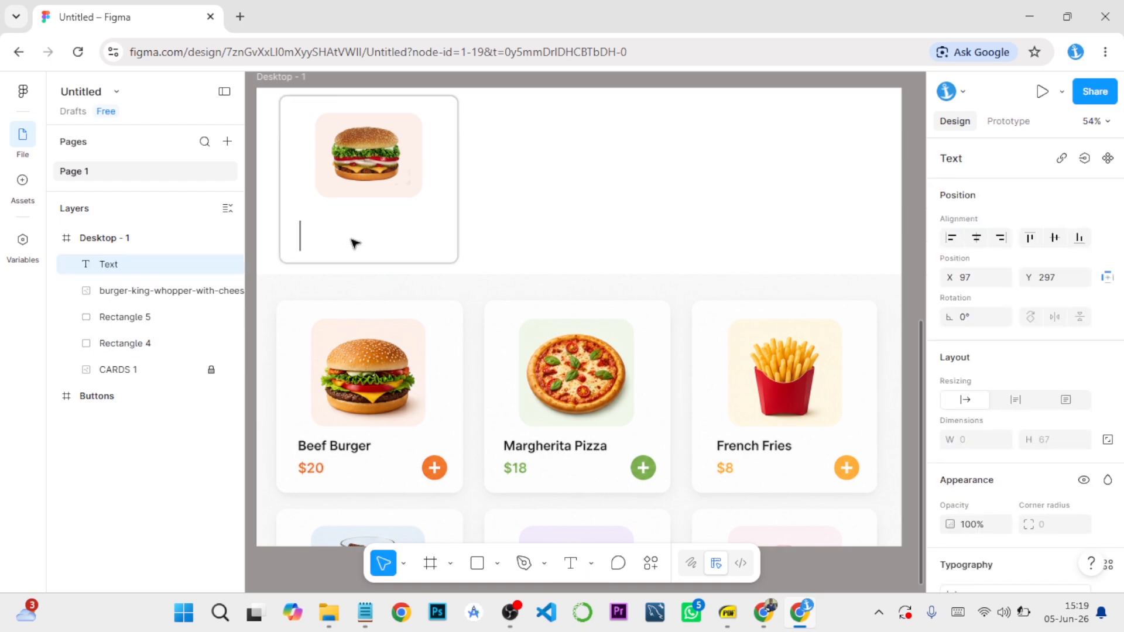
type("Bee")
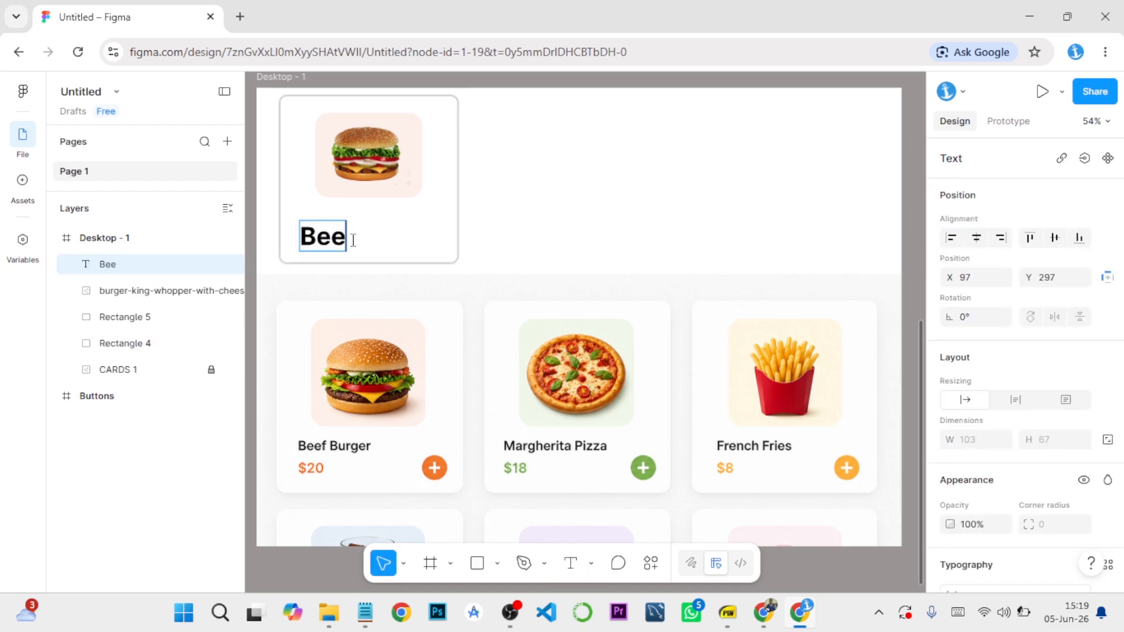
type("f Burger")
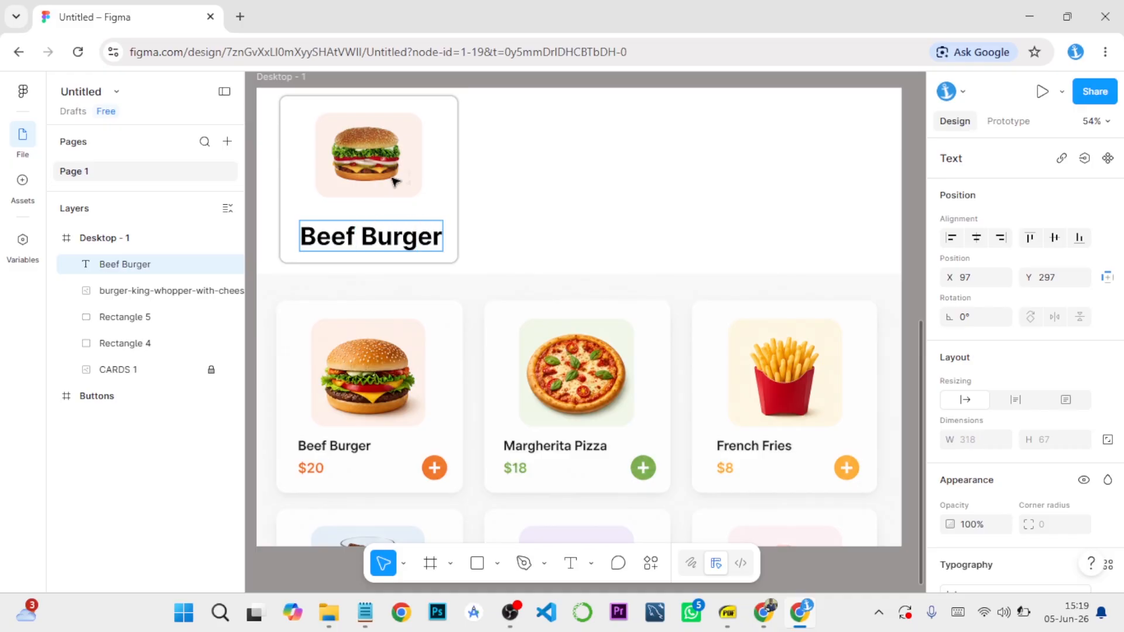
Set the "Beef Burger" title to Medium weight at font size 24.
key("Escape")
scroll(976, 396, "down", 5)
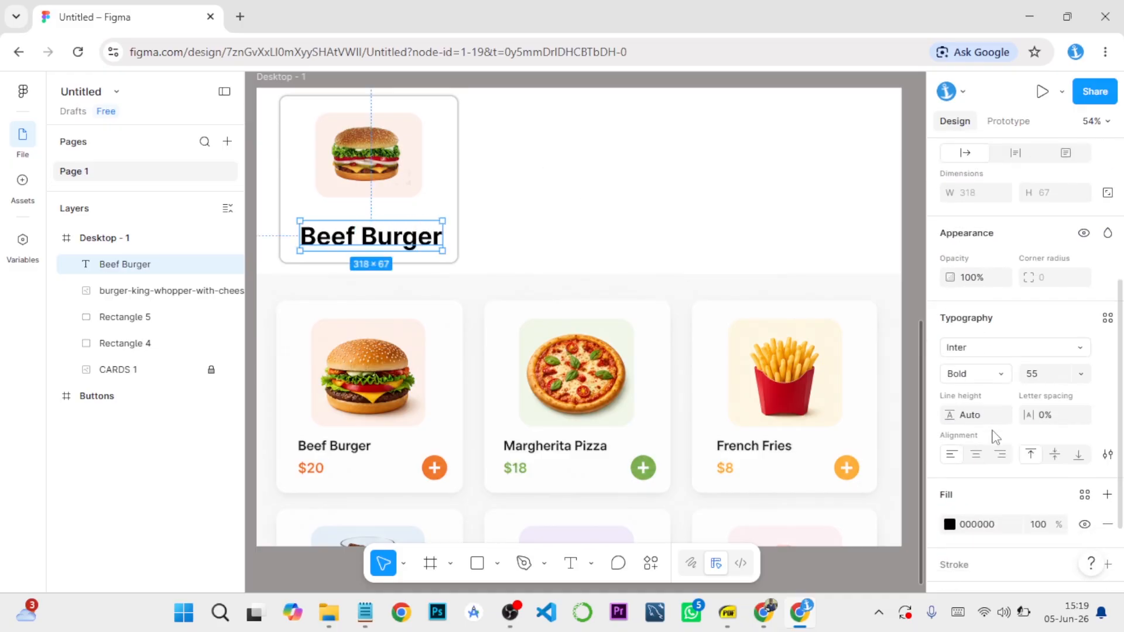
left_click(1080, 374)
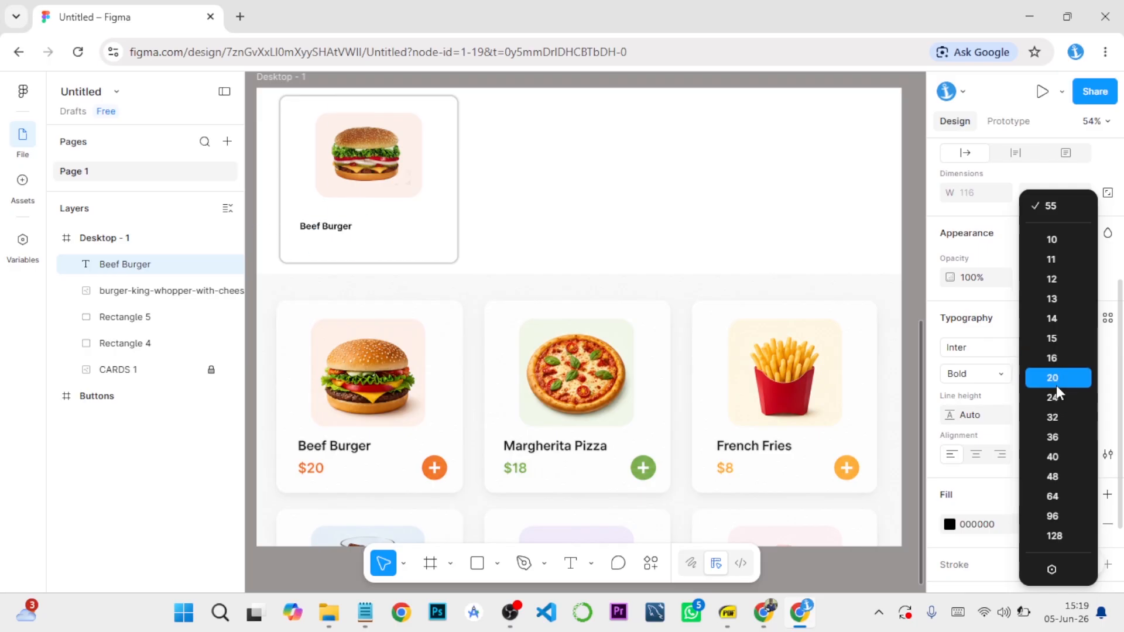
left_click(1056, 387)
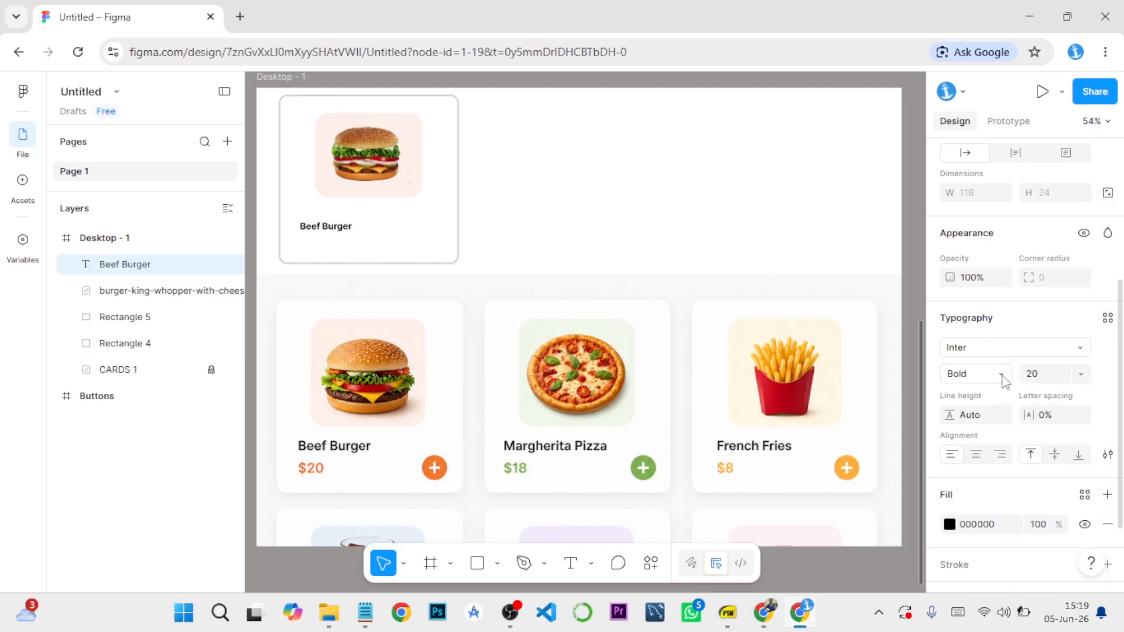
left_click(1002, 375)
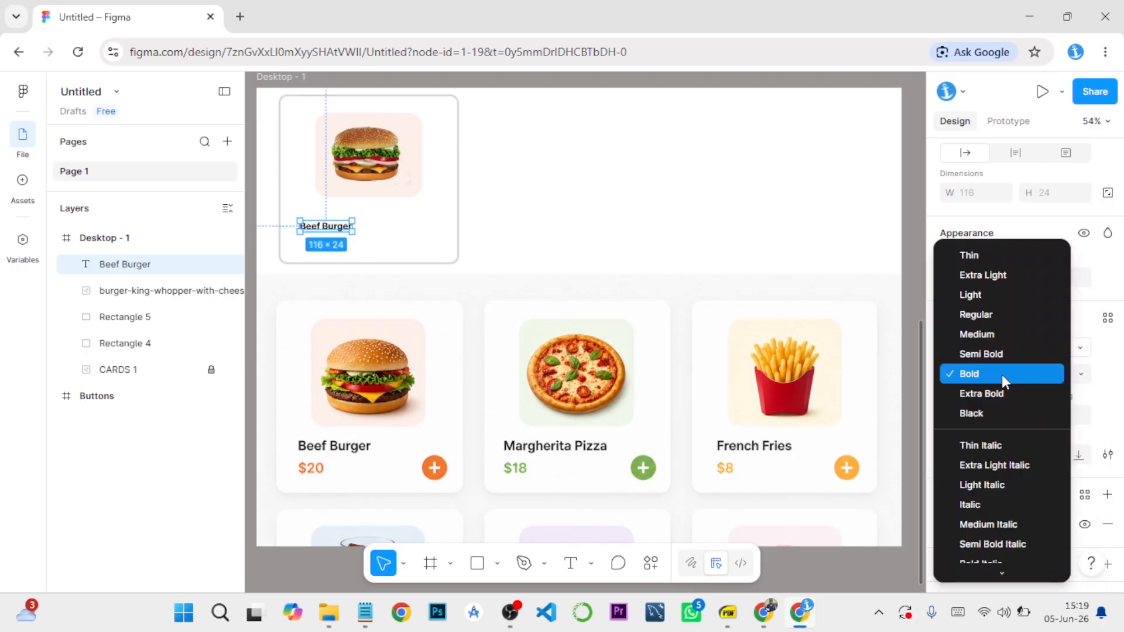
left_click(993, 332)
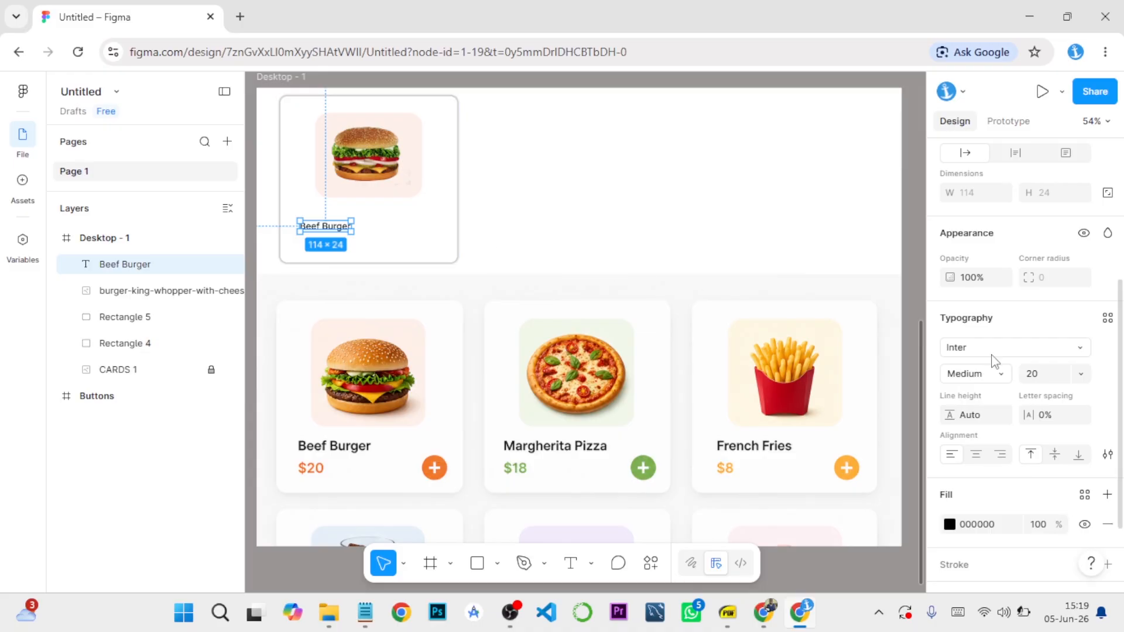
left_click(1079, 373)
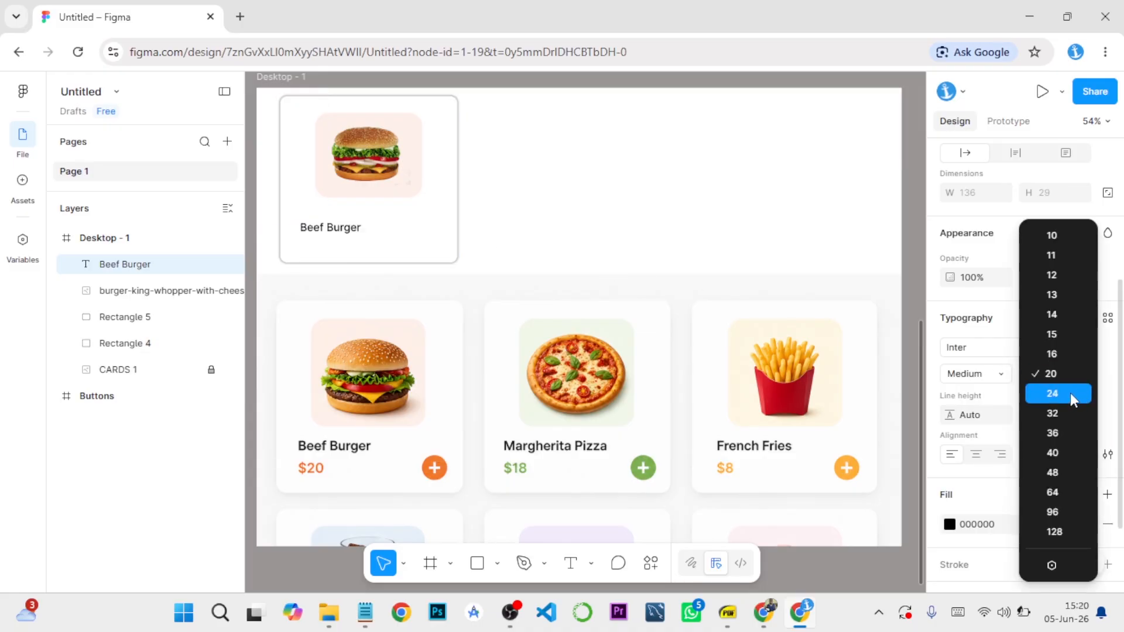
left_click(1074, 401)
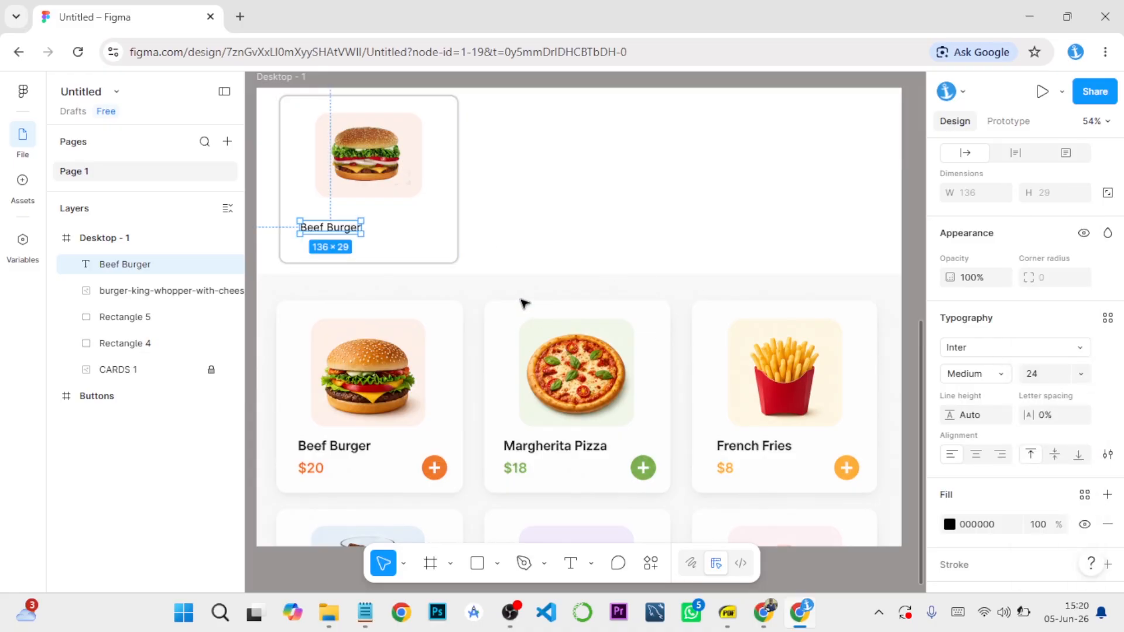
Nudge the "Beef Burger" title up and slightly right, closer beneath the peach rectangle.
key("Up")
key("Up")
key("Up")
key("Up")
key("Up")
key("Up")
key("Up")
key("Up")
key("Up")
key("Up")
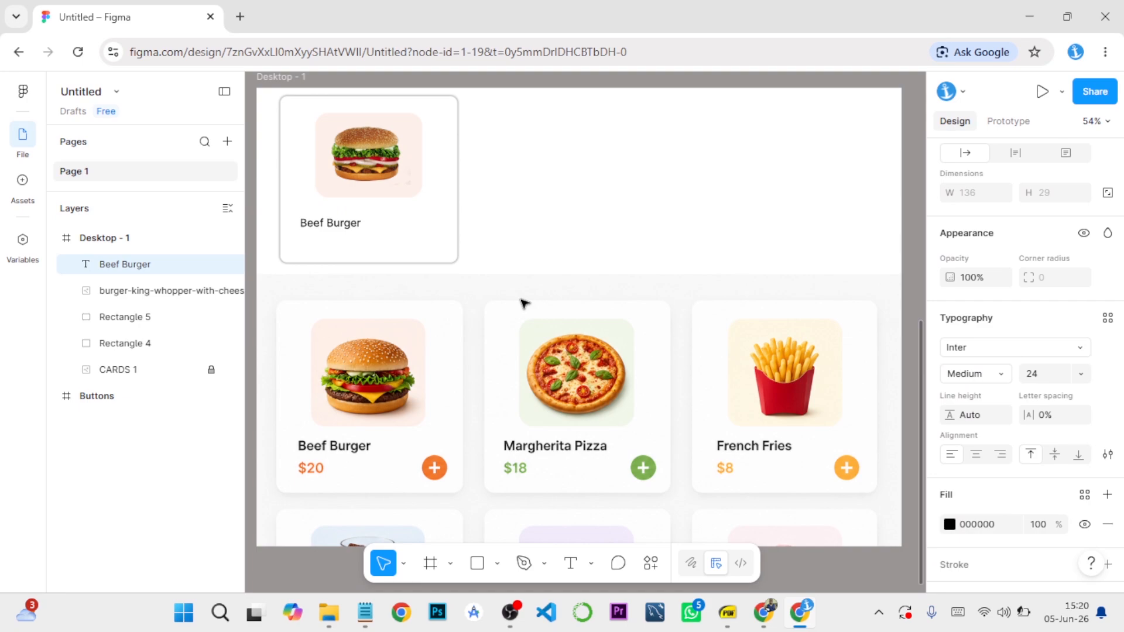
key("Up")
key("Up")
key("Right")
key("Right")
key("Down")
key("Down")
key("Right")
key("Right")
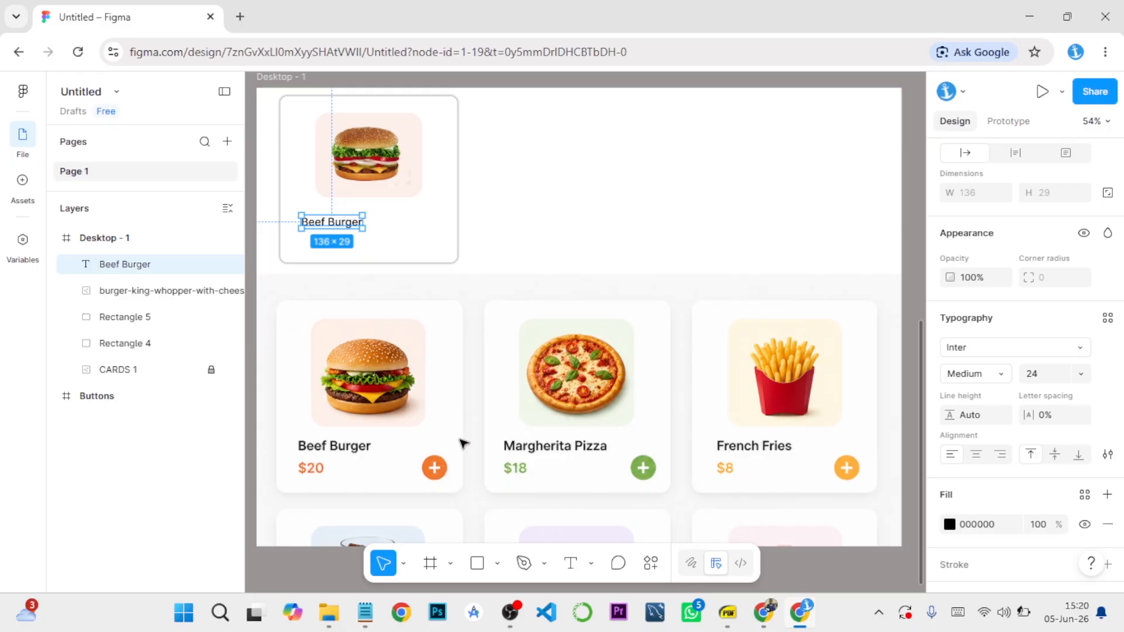
left_click(484, 256)
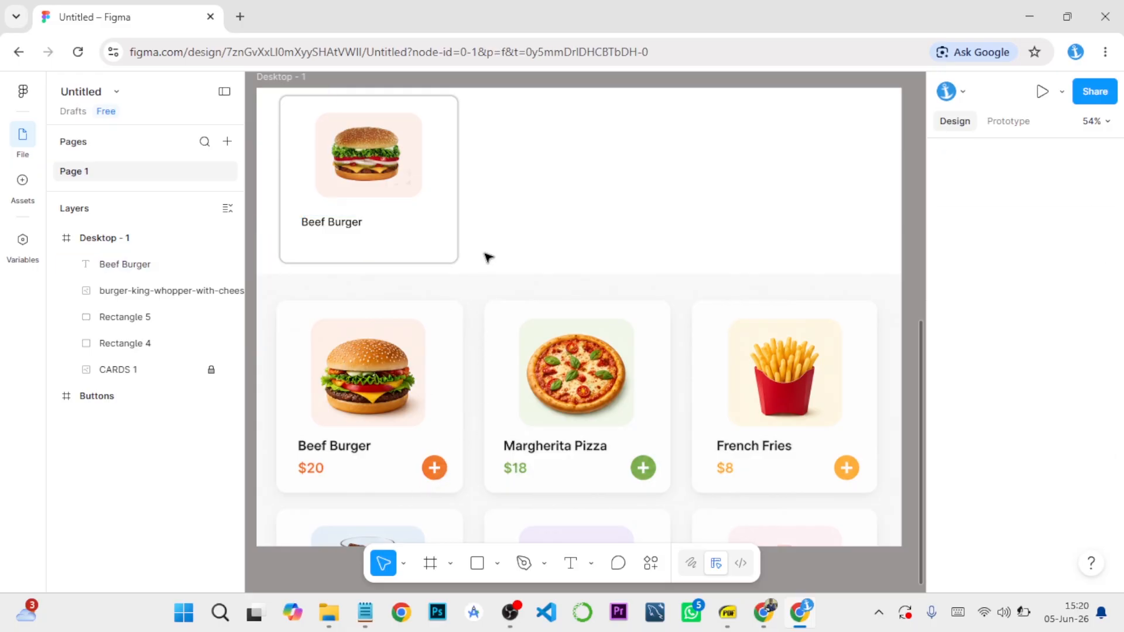
Search the Material Design Icons plugin for a plus icon and close the plugin.
right_click(920, 237)
mouse_move(961, 383)
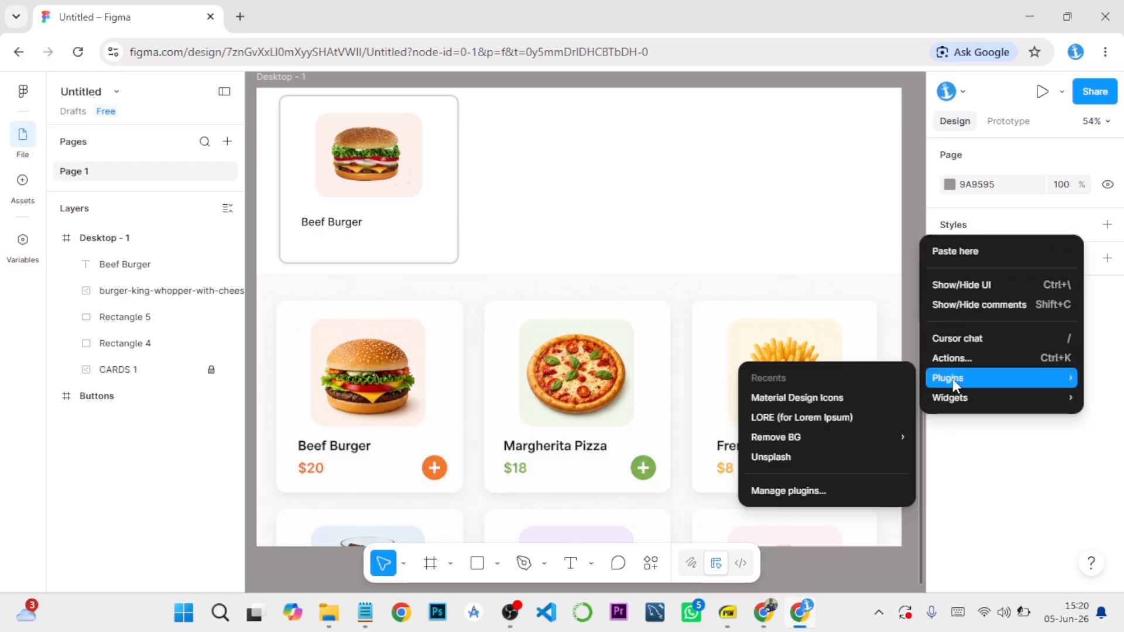
left_click(854, 397)
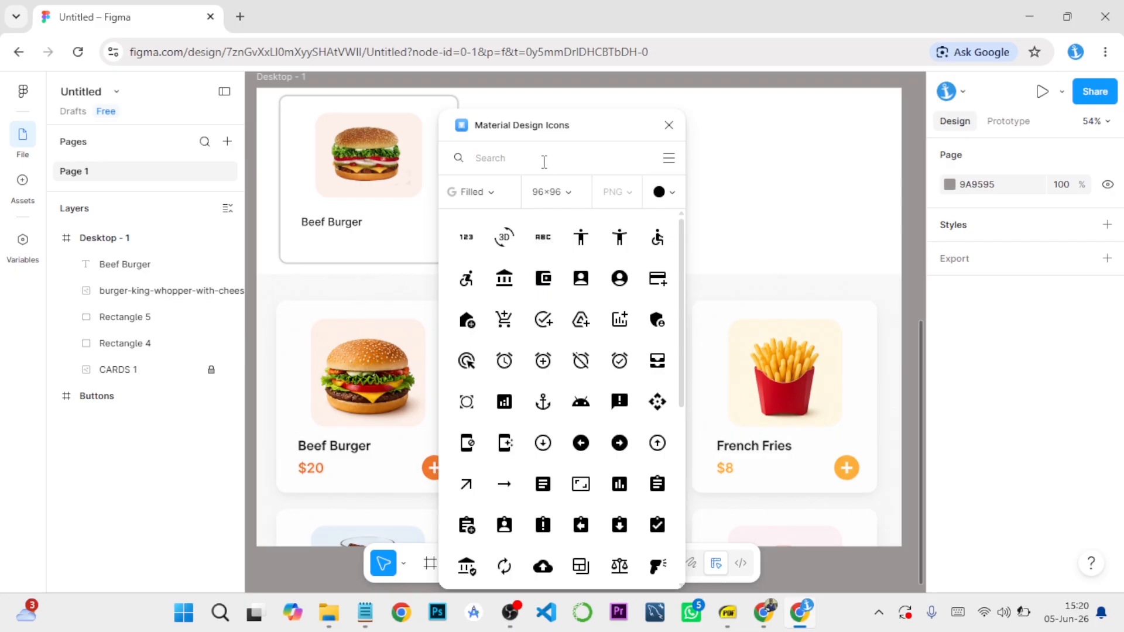
left_click(543, 162)
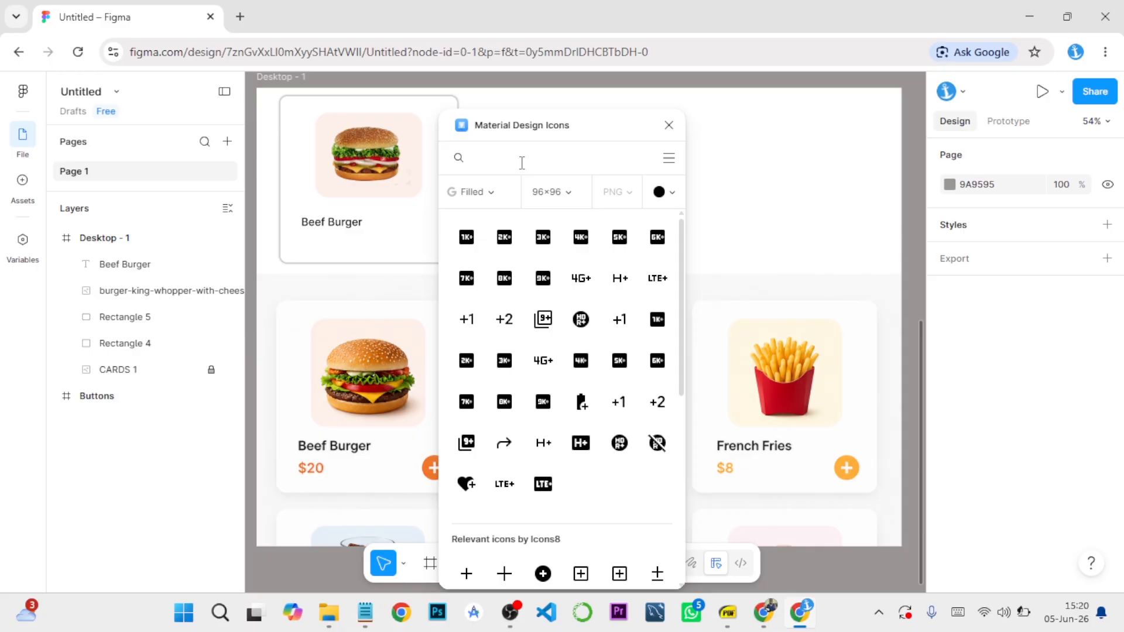
key("ctrl+plus")
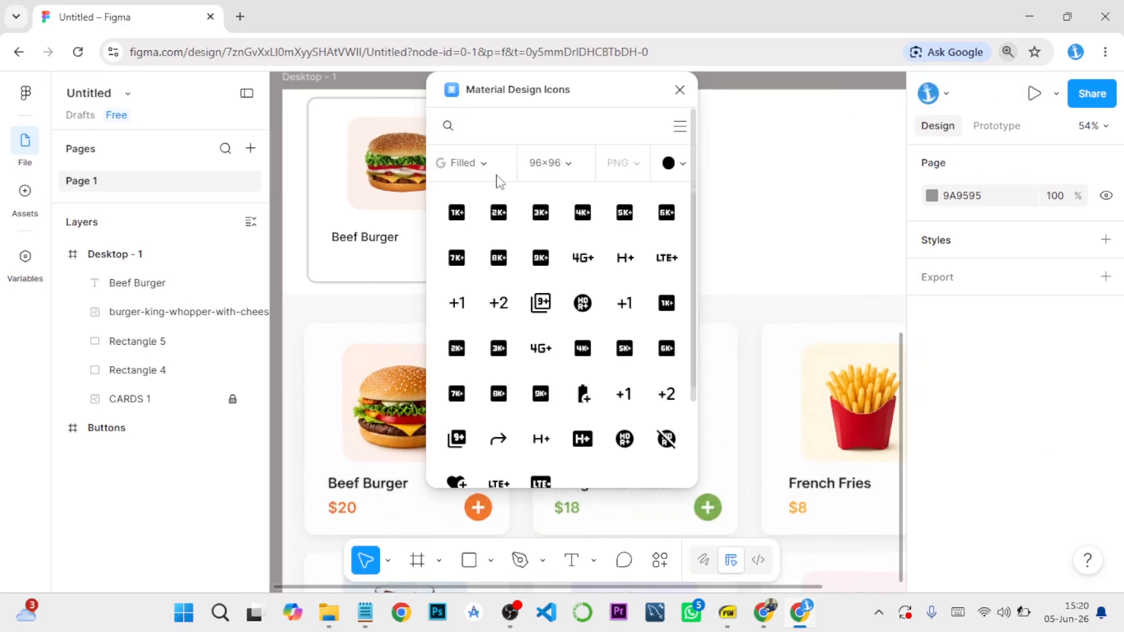
left_click(490, 129)
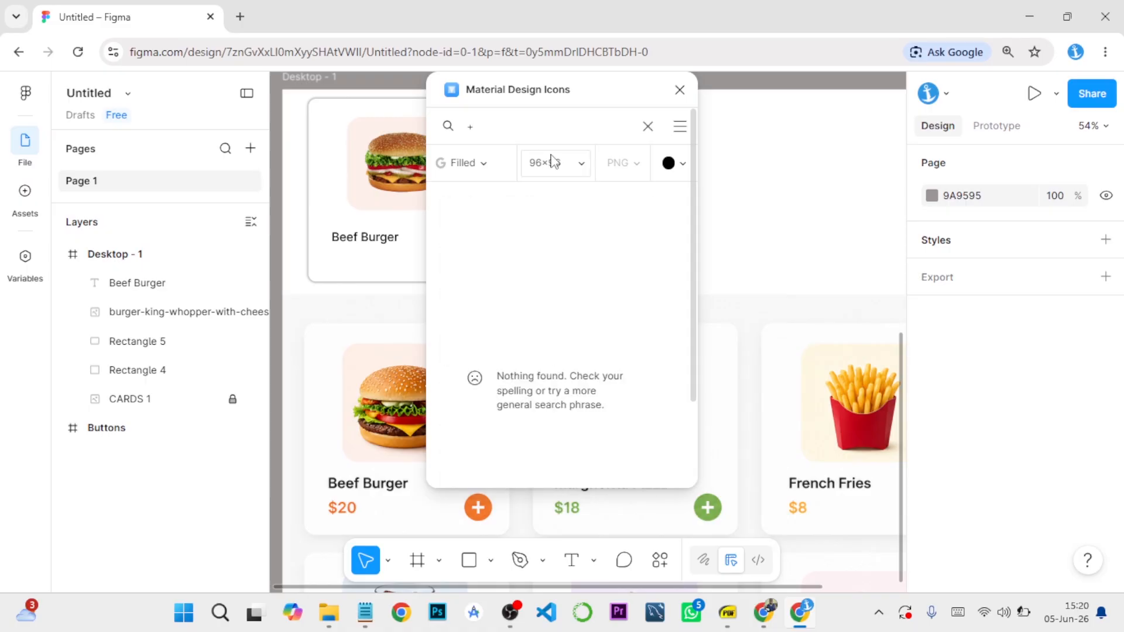
left_click(680, 92)
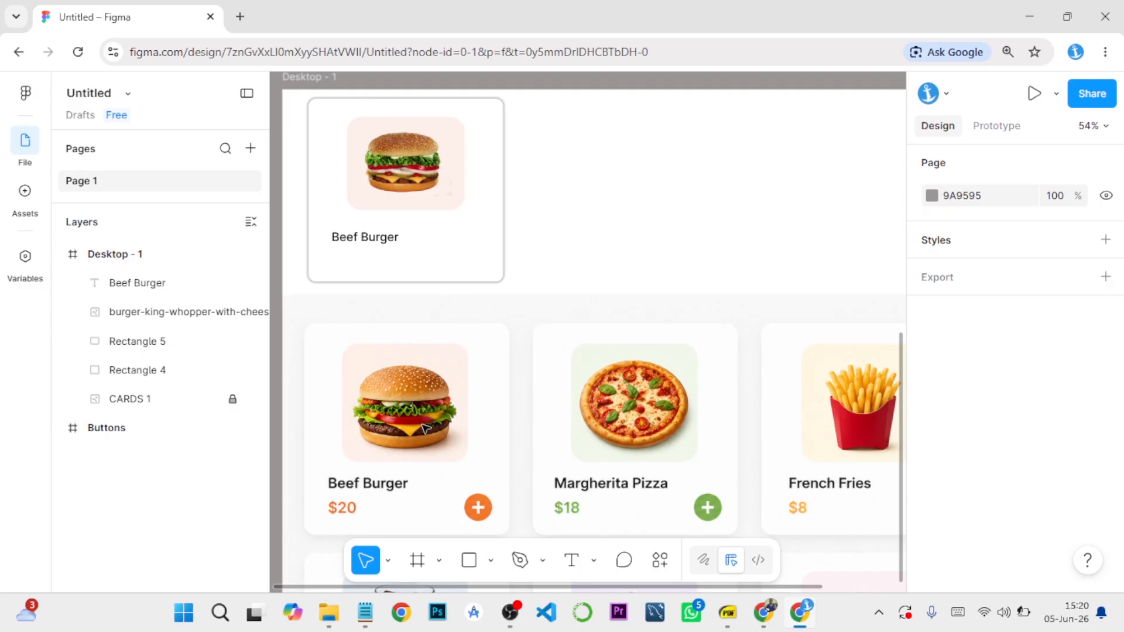
Draw a circle about 63 by 63 in the lower-right corner of the white card.
left_click(490, 561)
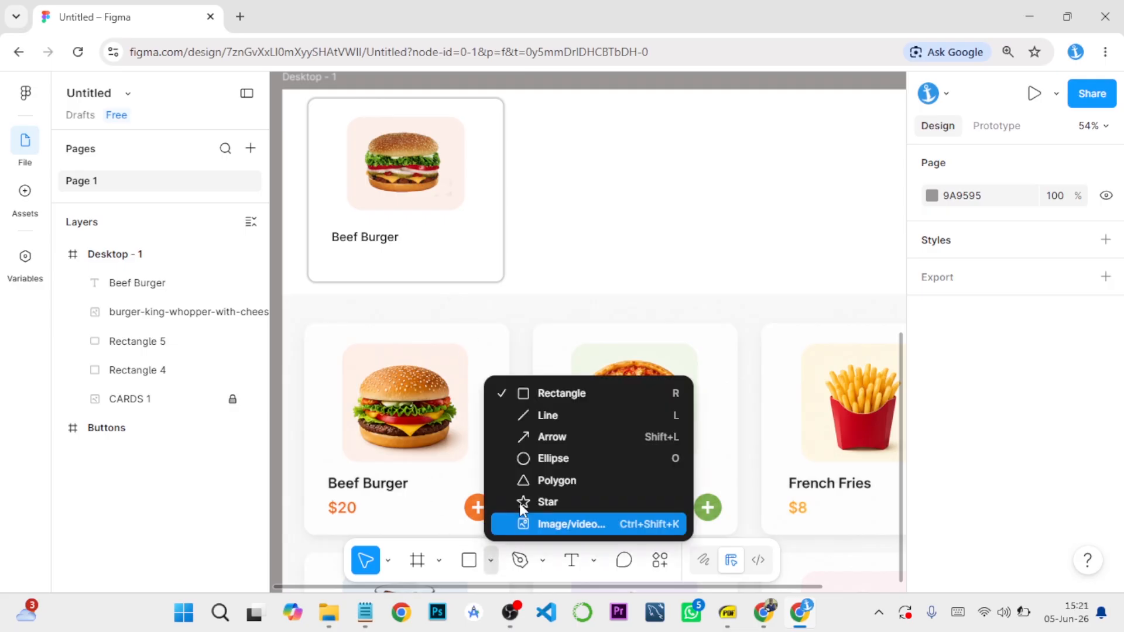
left_click(542, 460)
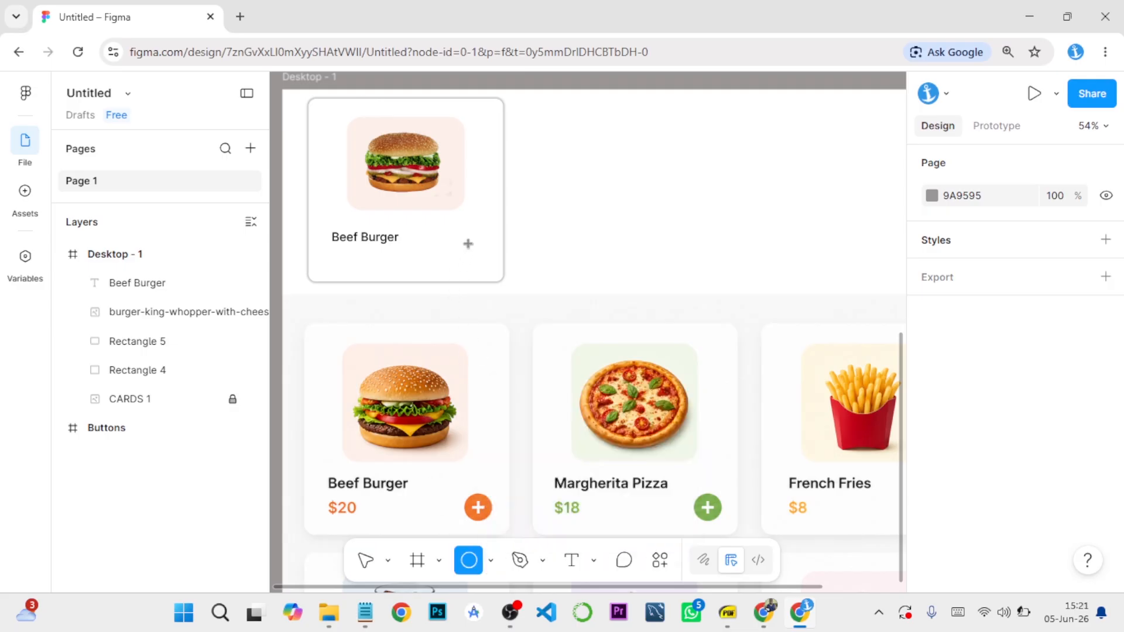
left_click_drag(461, 243, 507, 274)
Fill the circle with the orange sampled from the reference Beef Burger card's plus button.
scroll(941, 486, "down", 3)
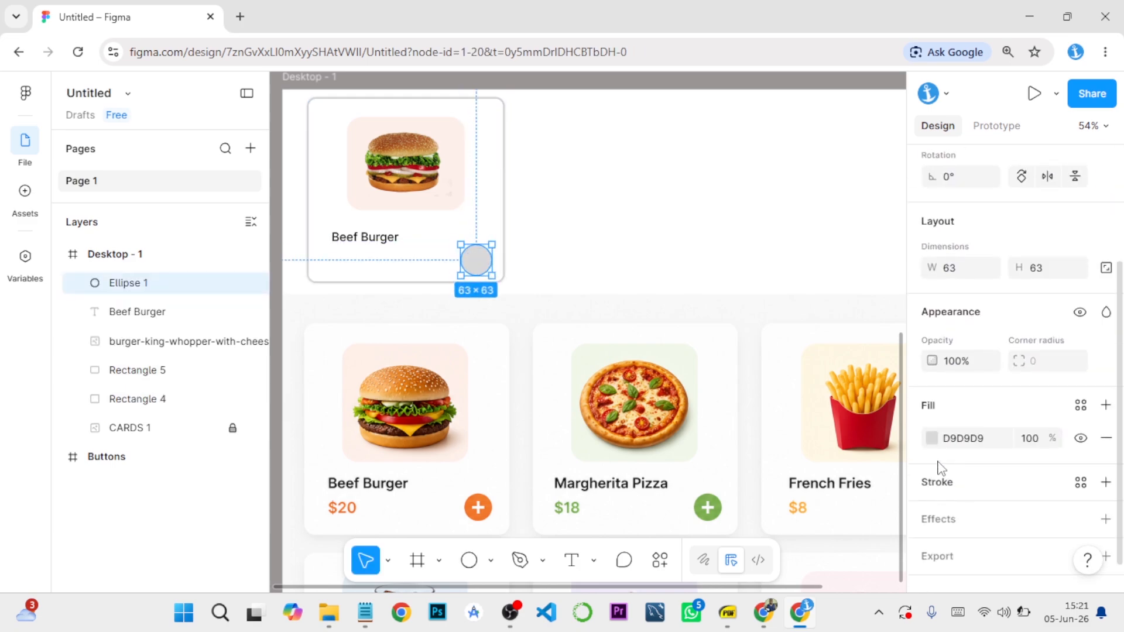
left_click(932, 440)
left_click(715, 467)
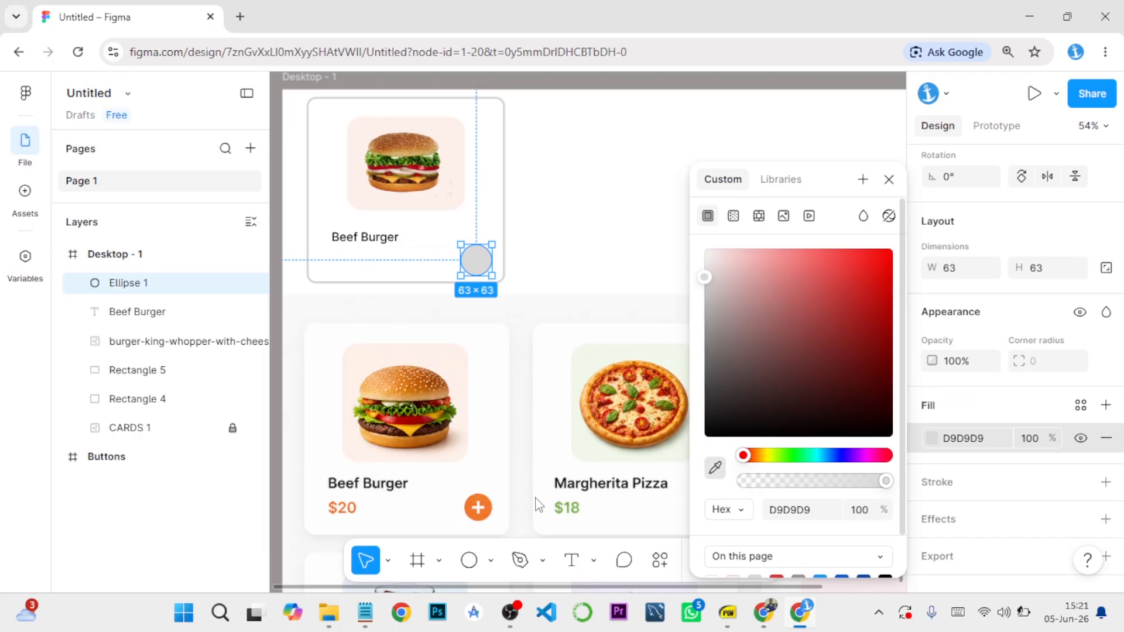
left_click(490, 507)
left_click(574, 266)
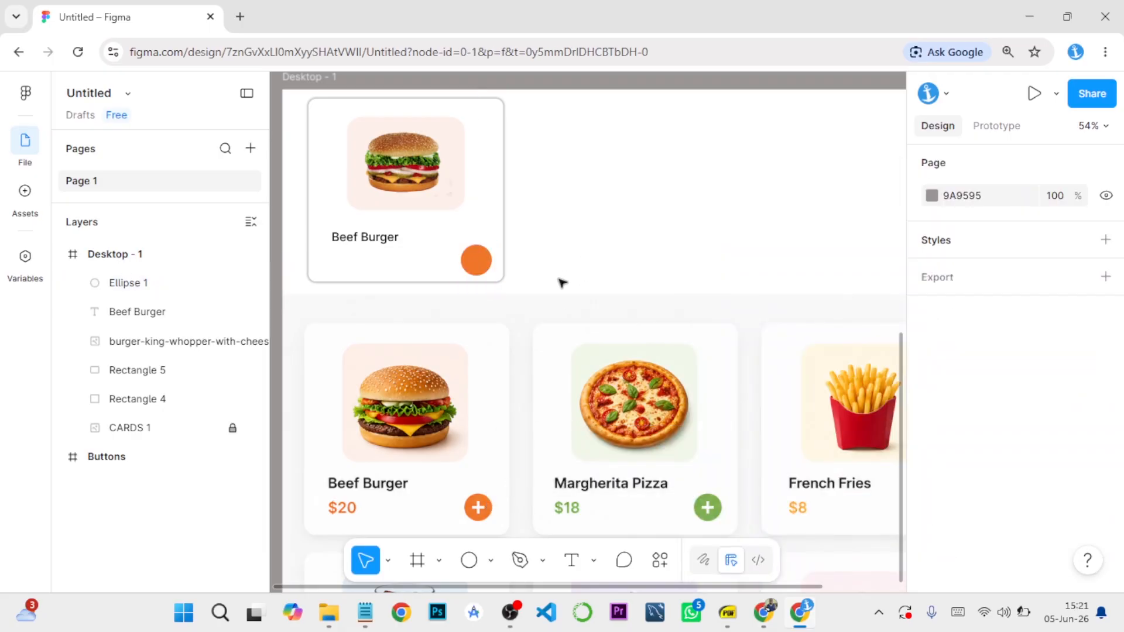
Nudge the orange circle up and left, further inside the white card's lower-right corner.
left_click(477, 261)
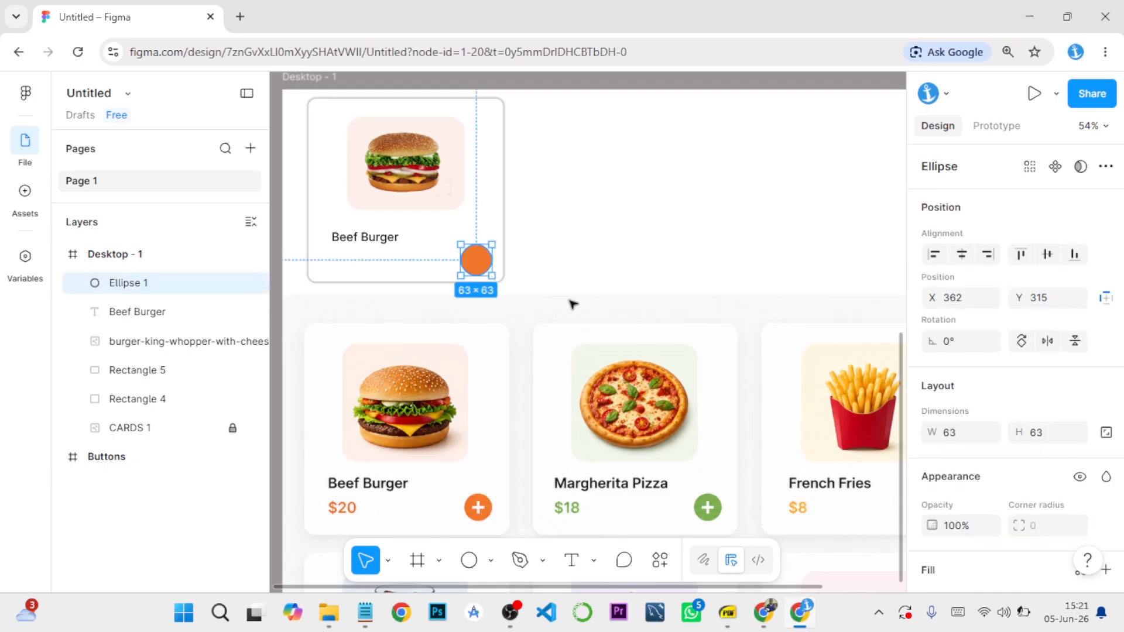
key("Up")
key("Up")
key("Up")
key("Up")
key("Up")
key("Up")
key("Up")
key("Up")
key("Up")
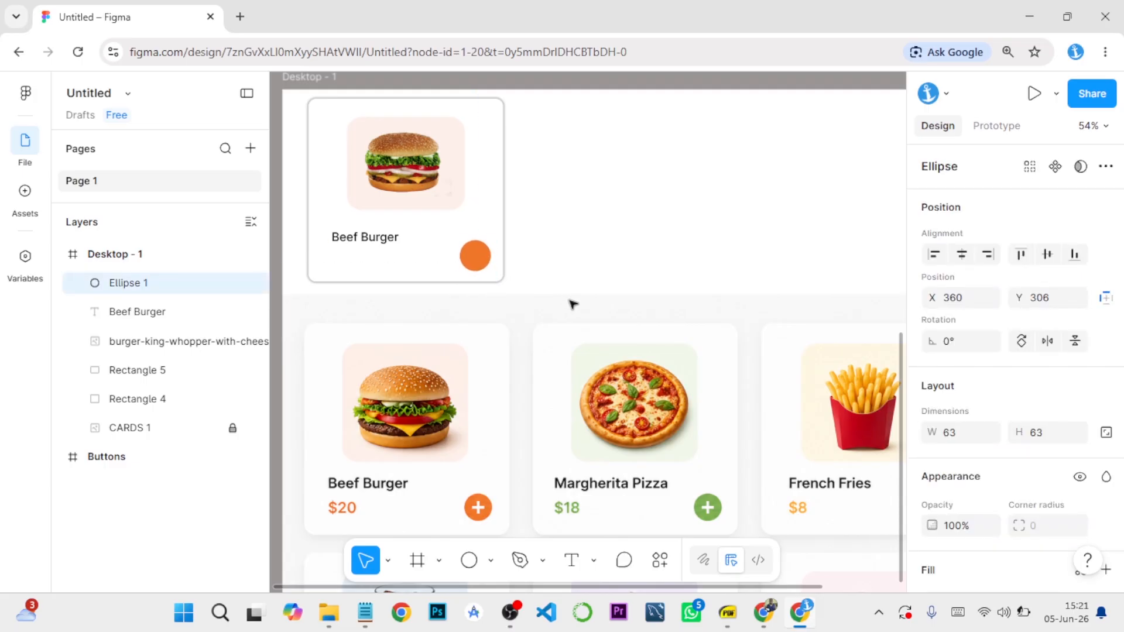
key("Left")
key("Left")
key("Left")
key("Left")
key("Left")
left_click(539, 272)
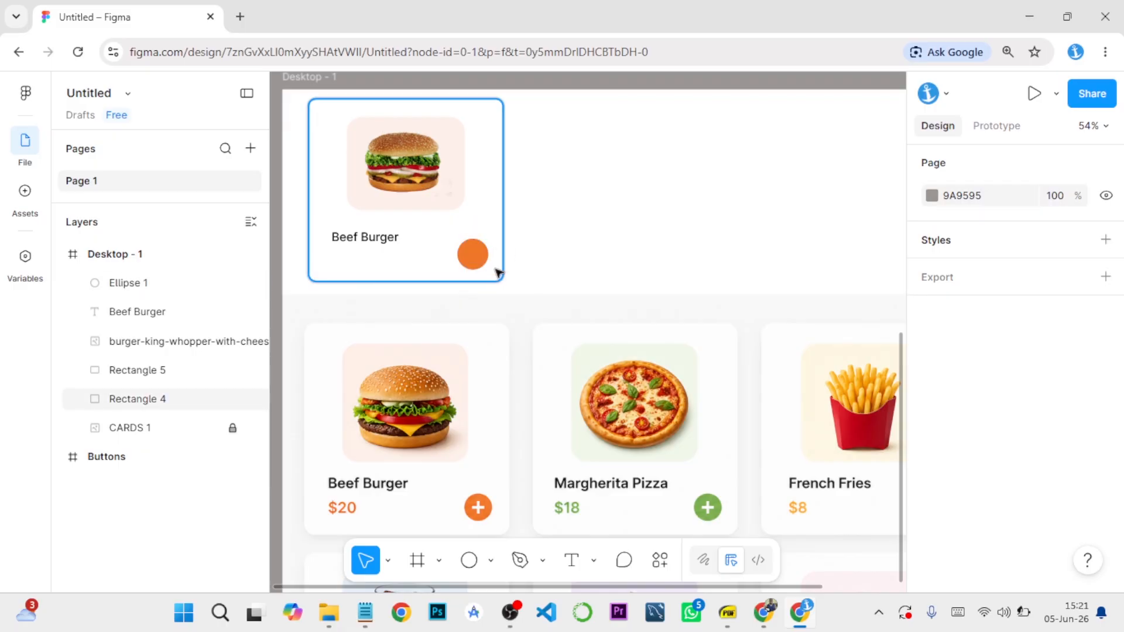
Draw a narrow vertical rectangle about 9 by 38 in the middle of the orange circle.
scroll(477, 284, "up", 10)
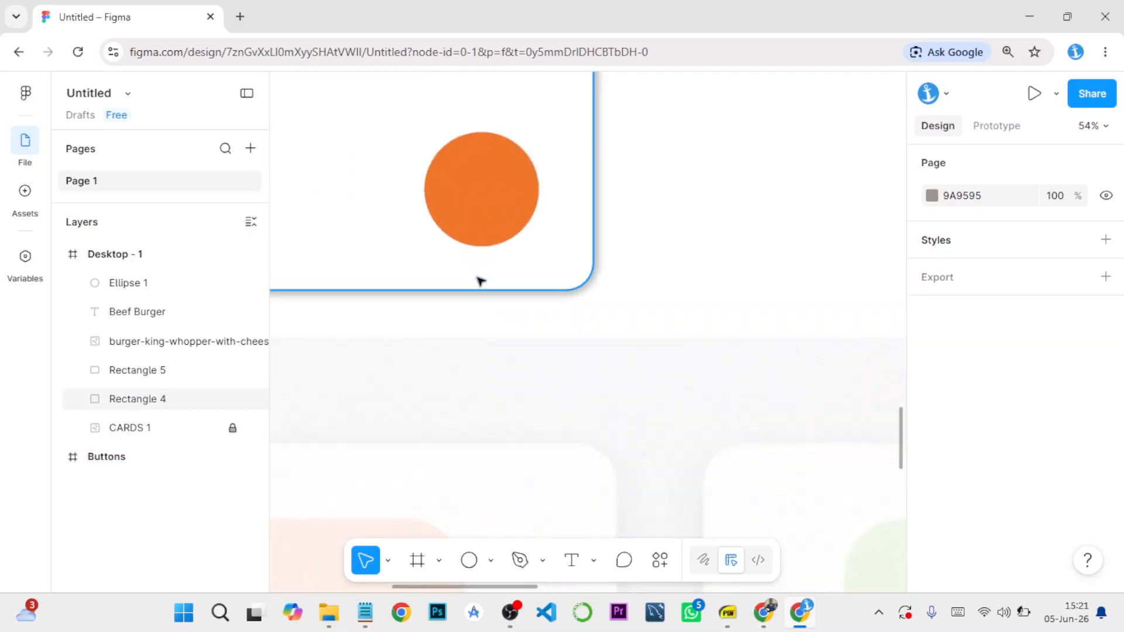
scroll(495, 236, "down", 5)
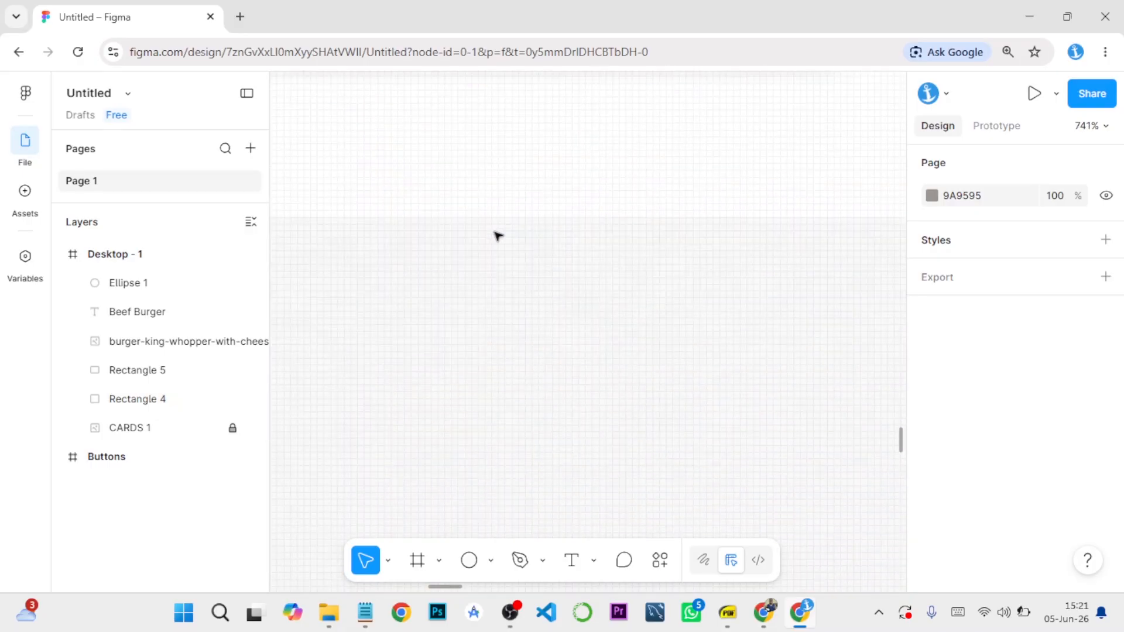
left_click_drag(514, 168, 607, 512)
left_click_drag(614, 292, 613, 454)
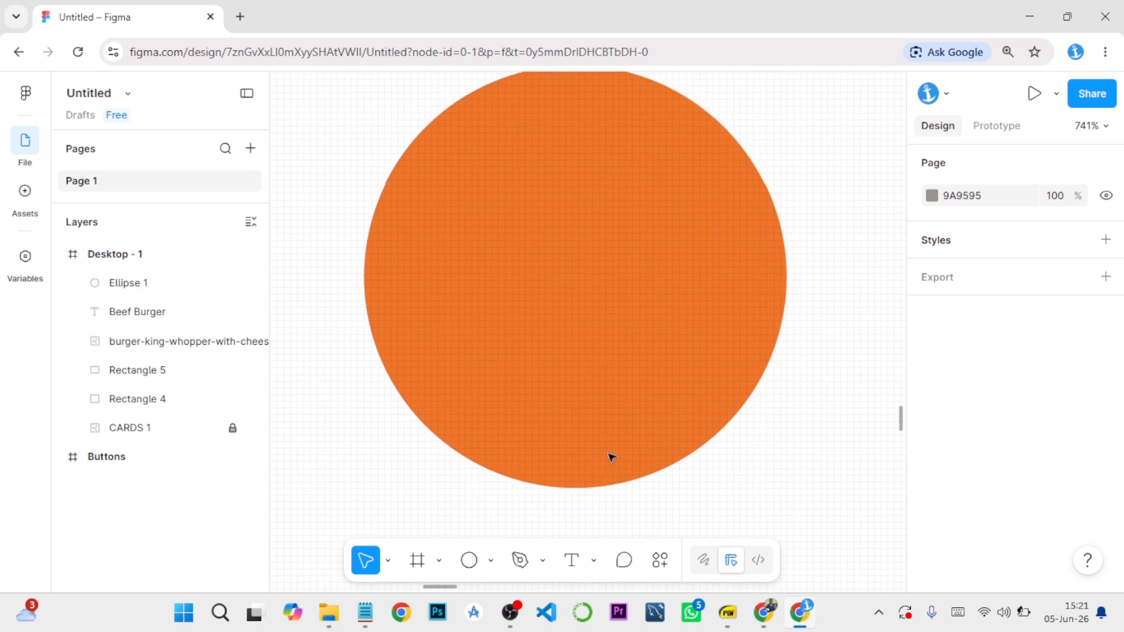
left_click(620, 344)
scroll(619, 342, "down", 2)
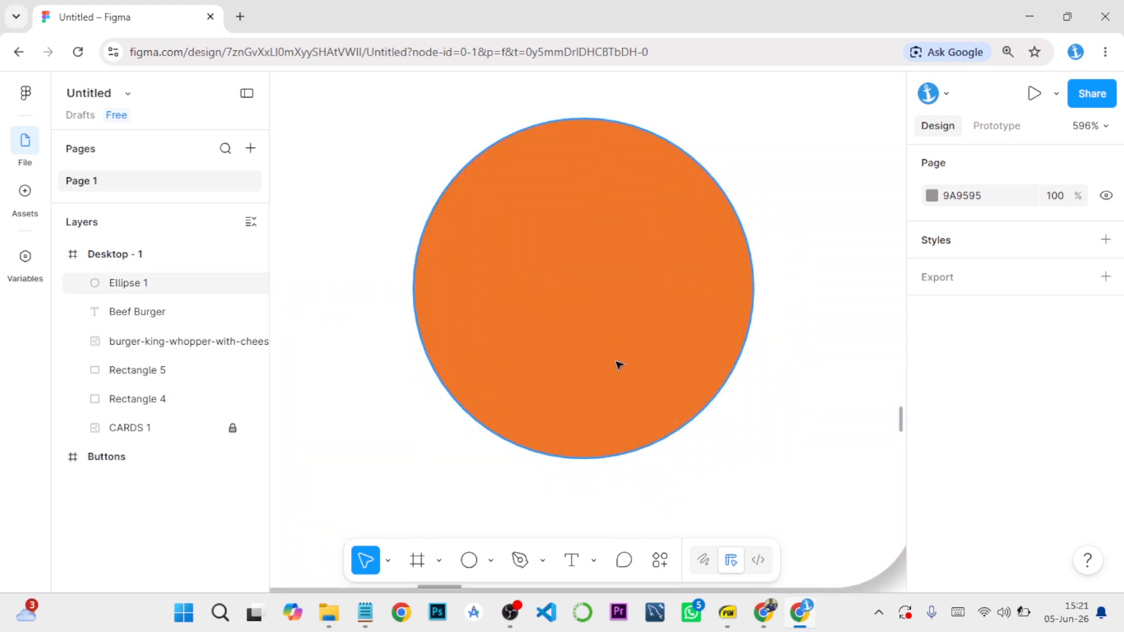
left_click_drag(602, 374, 585, 354)
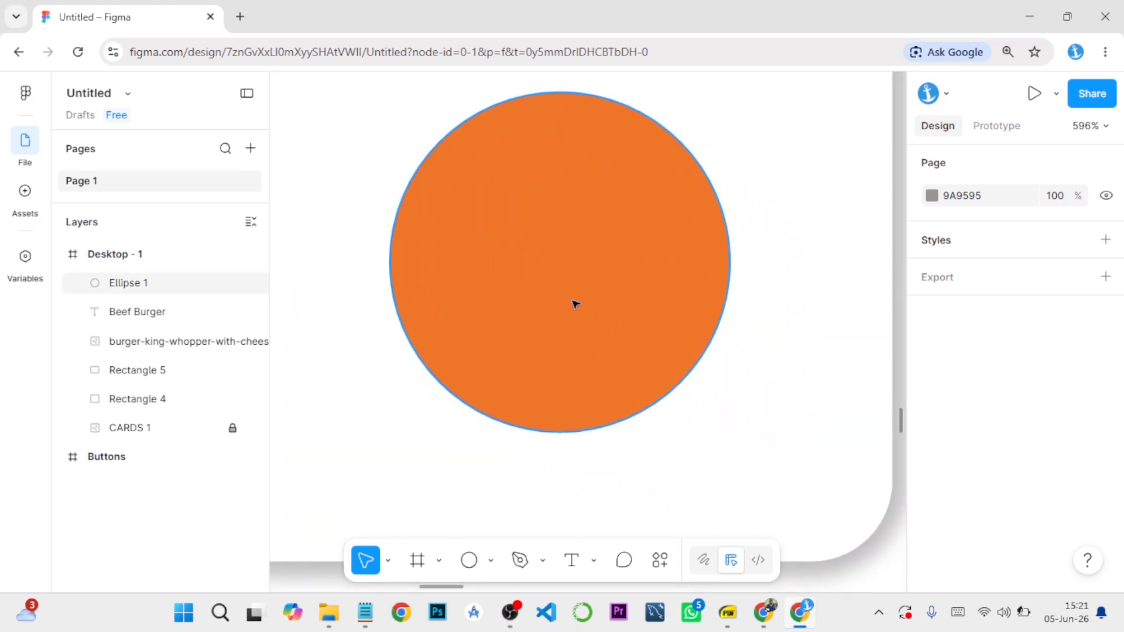
left_click(419, 418)
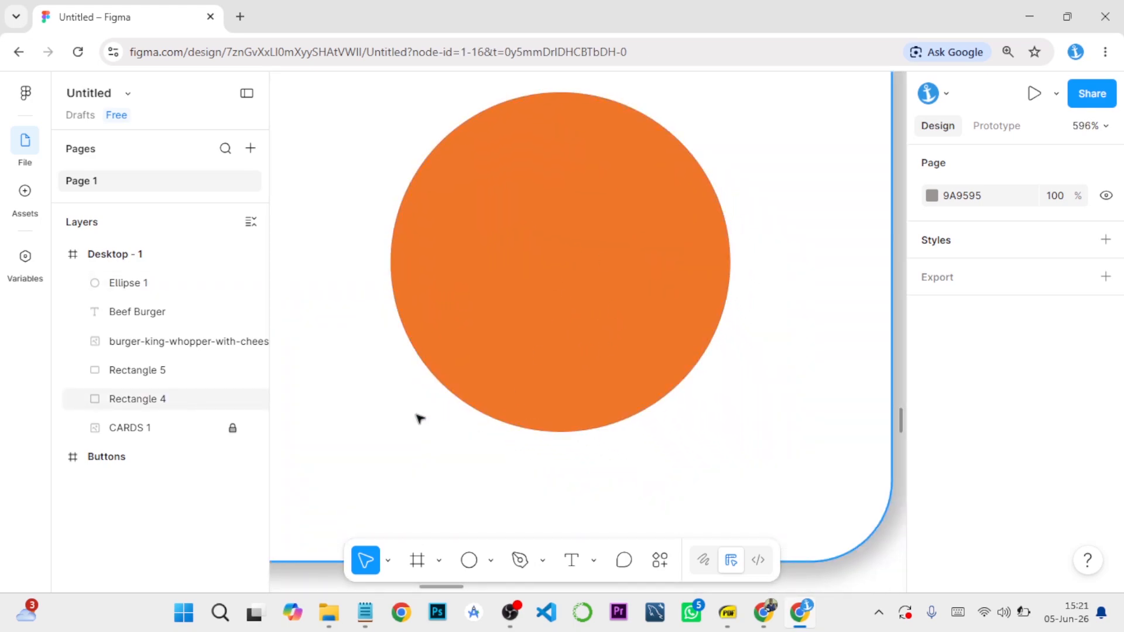
left_click(490, 561)
left_click(555, 394)
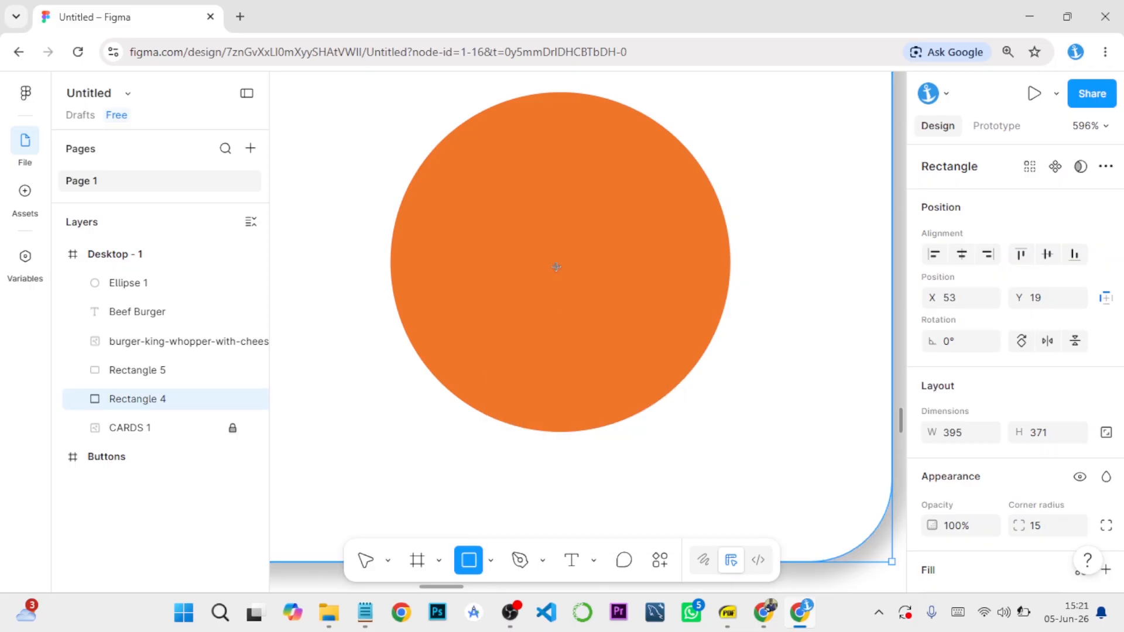
mouse_move(528, 152)
left_mouse_down()
mouse_move(570, 193)
mouse_move(579, 356)
left_mouse_up()
Fill the vertical bar with white FFFFFF and center it within the orange circle.
scroll(978, 452, "down", 3)
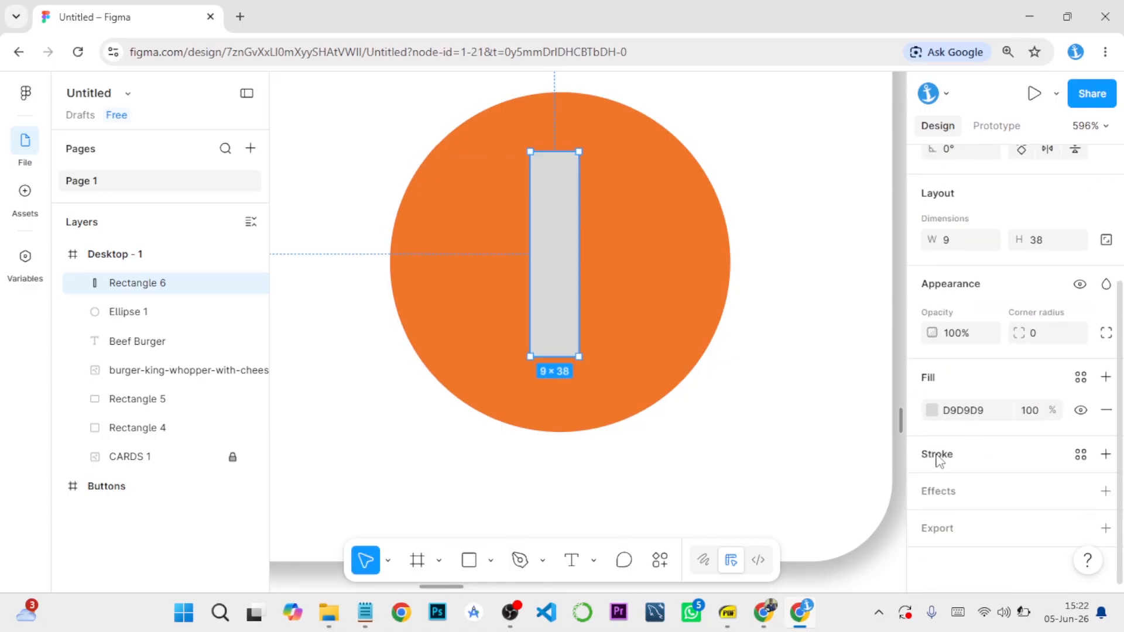
left_click(931, 410)
left_click(822, 510)
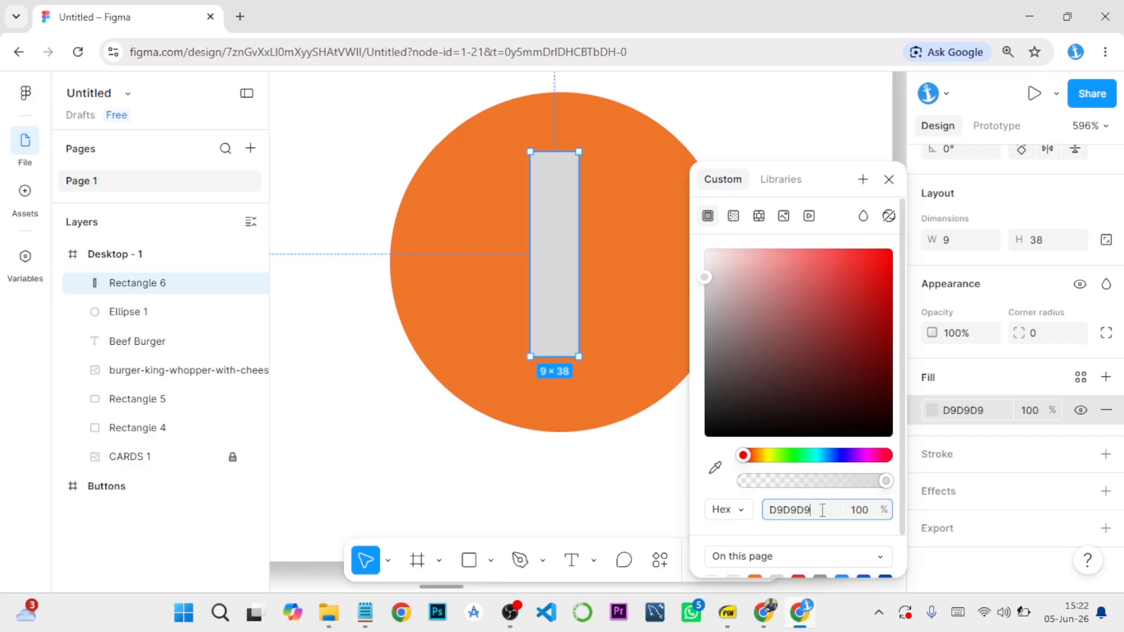
double_click(822, 510)
type("ffffff")
key("Return")
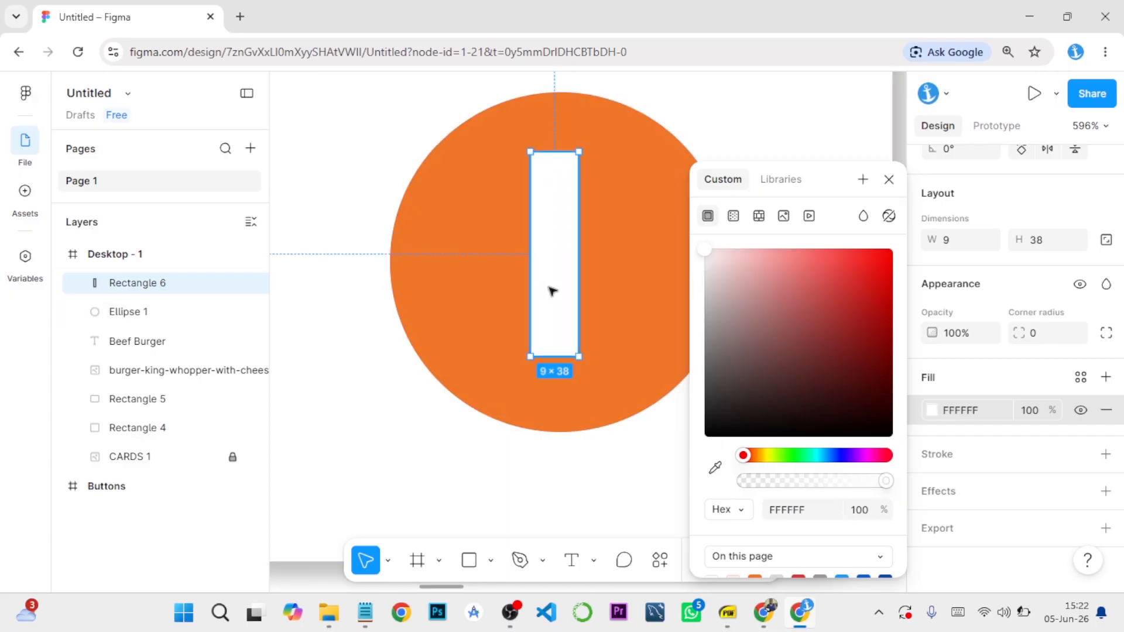
left_click_drag(556, 289, 567, 267)
left_click(888, 179)
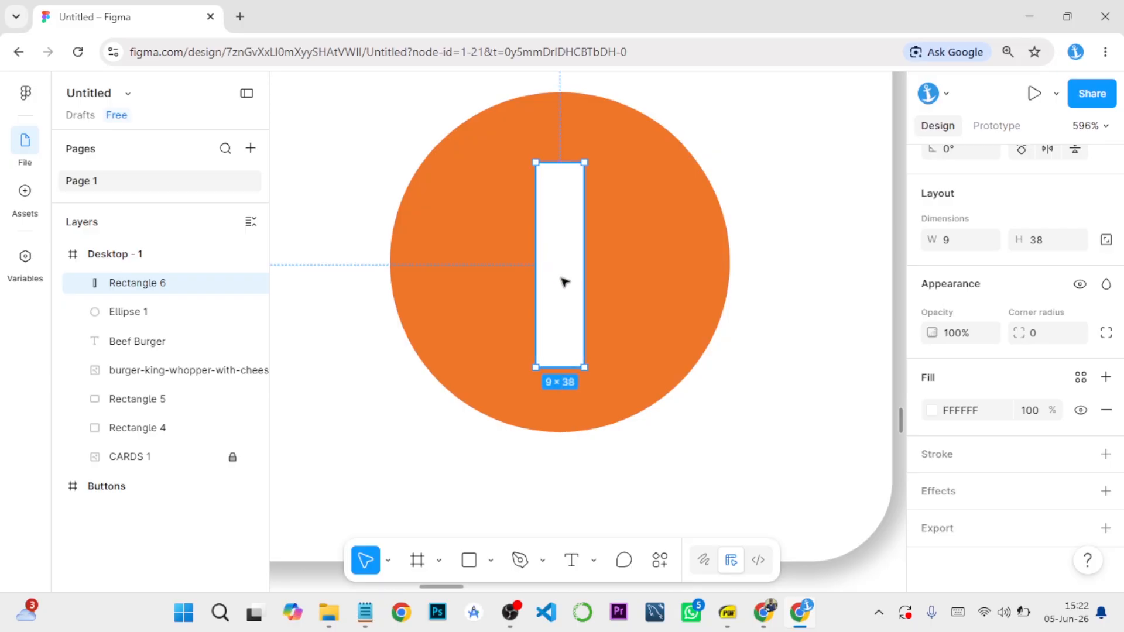
Duplicate the white vertical bar and place the copy just beside the original inside the orange circle.
key("ctrl+d")
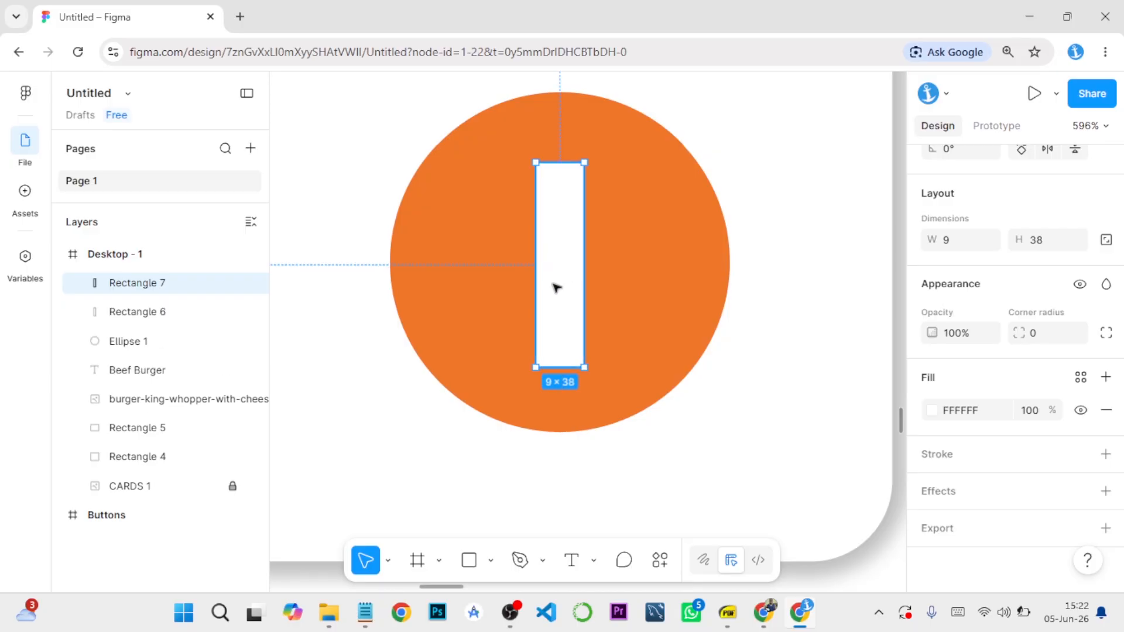
left_click_drag(565, 285, 638, 290)
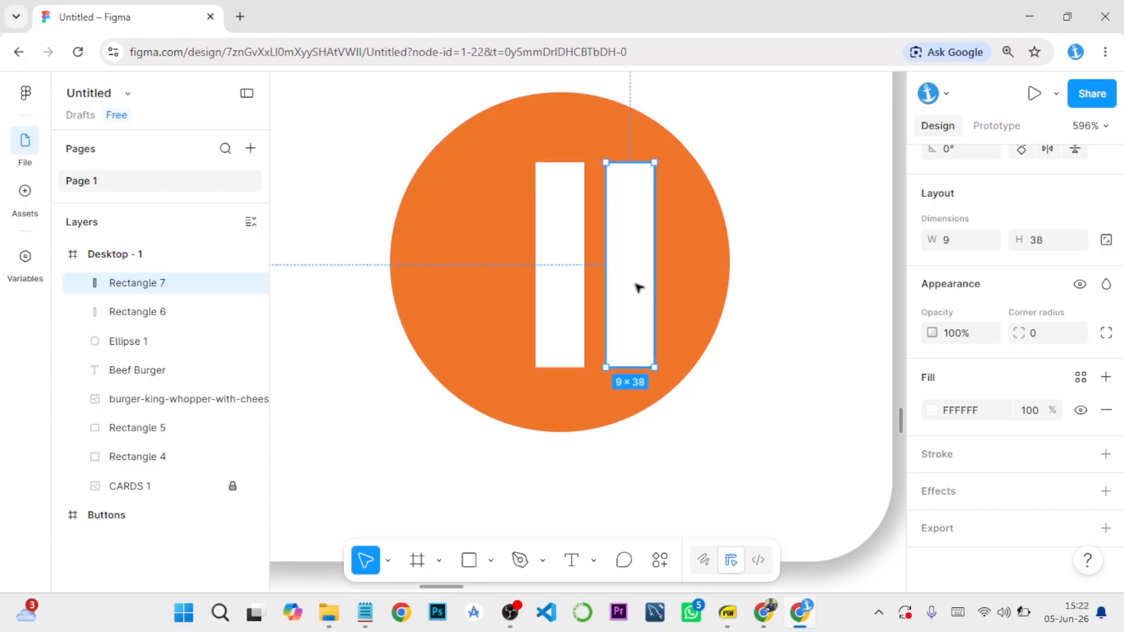
right_click(637, 288)
left_click(628, 283)
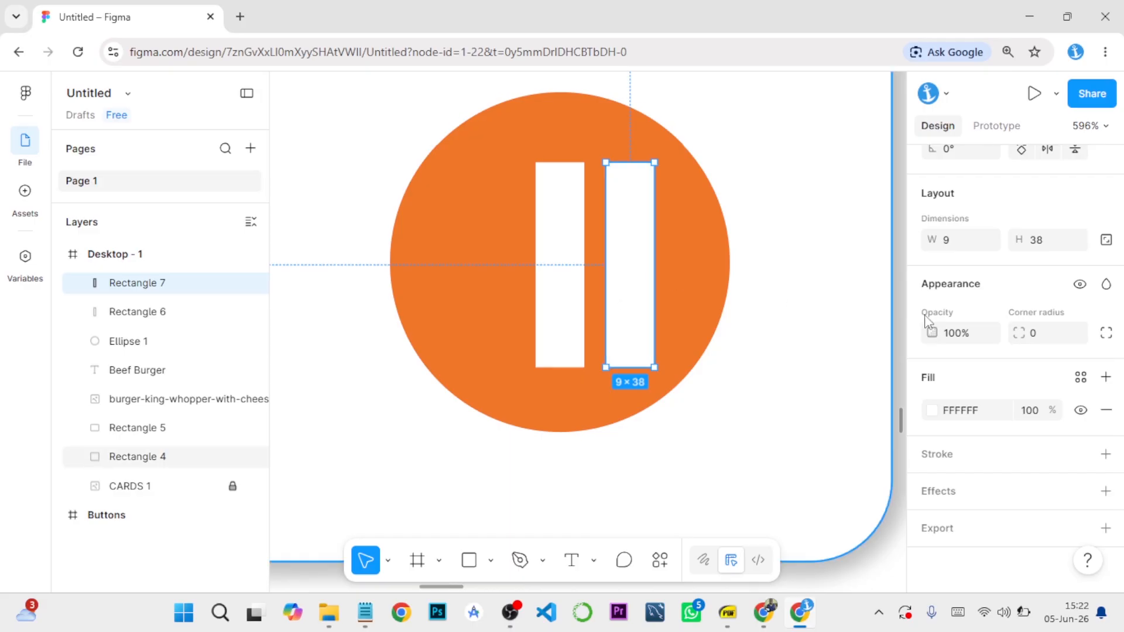
Rotate the copied bar to -90° and center it across the vertical bar to form a plus sign.
scroll(1014, 286, "up", 3)
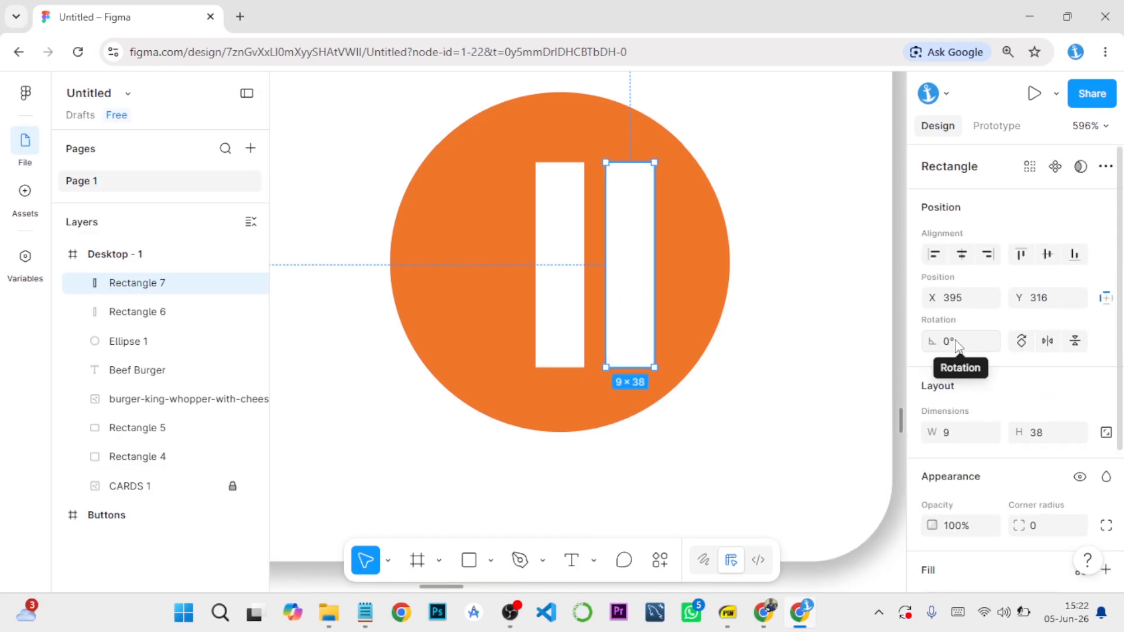
left_click(1023, 344)
left_click_drag(671, 269, 599, 268)
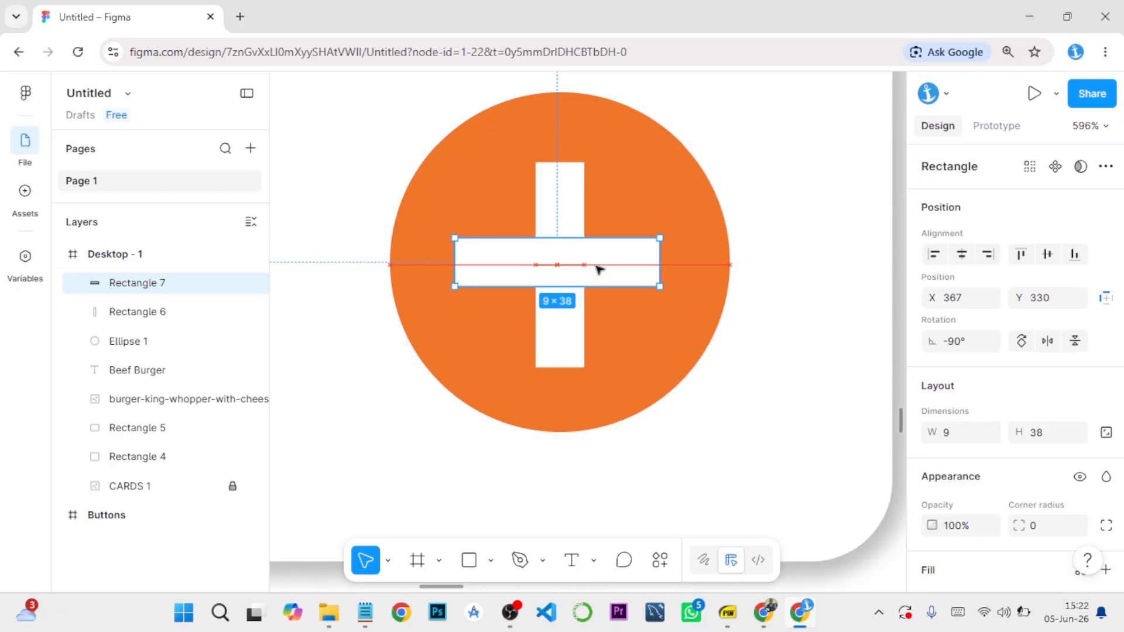
mouse_move(599, 268)
left_mouse_down()
mouse_move(598, 293)
mouse_move(583, 281)
mouse_move(600, 284)
mouse_move(604, 269)
left_mouse_up()
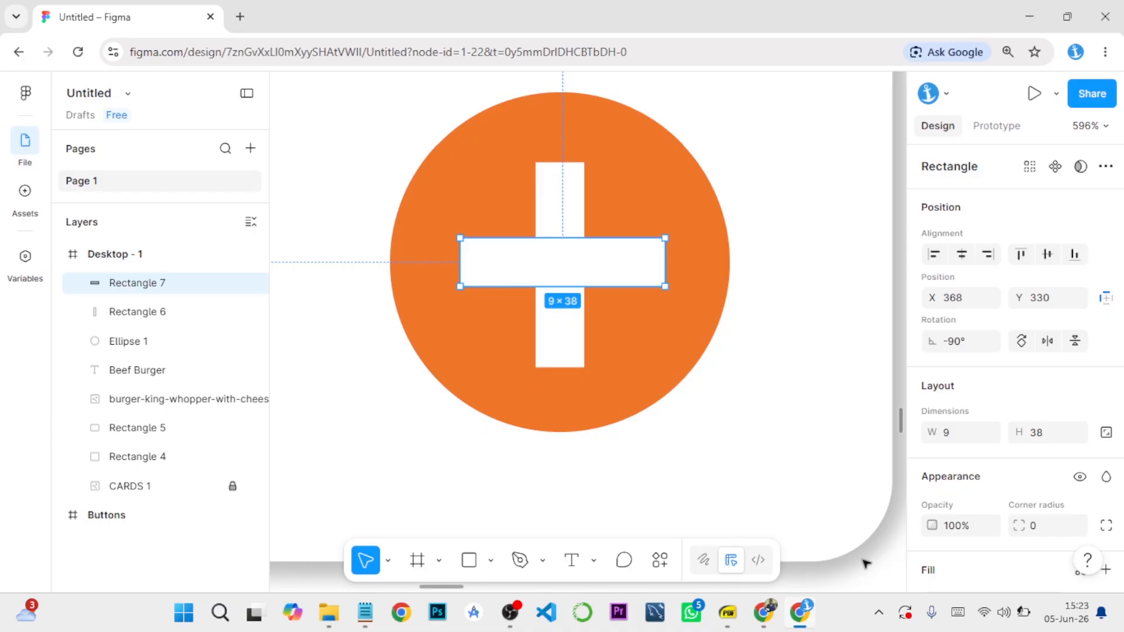
key("shift+1")
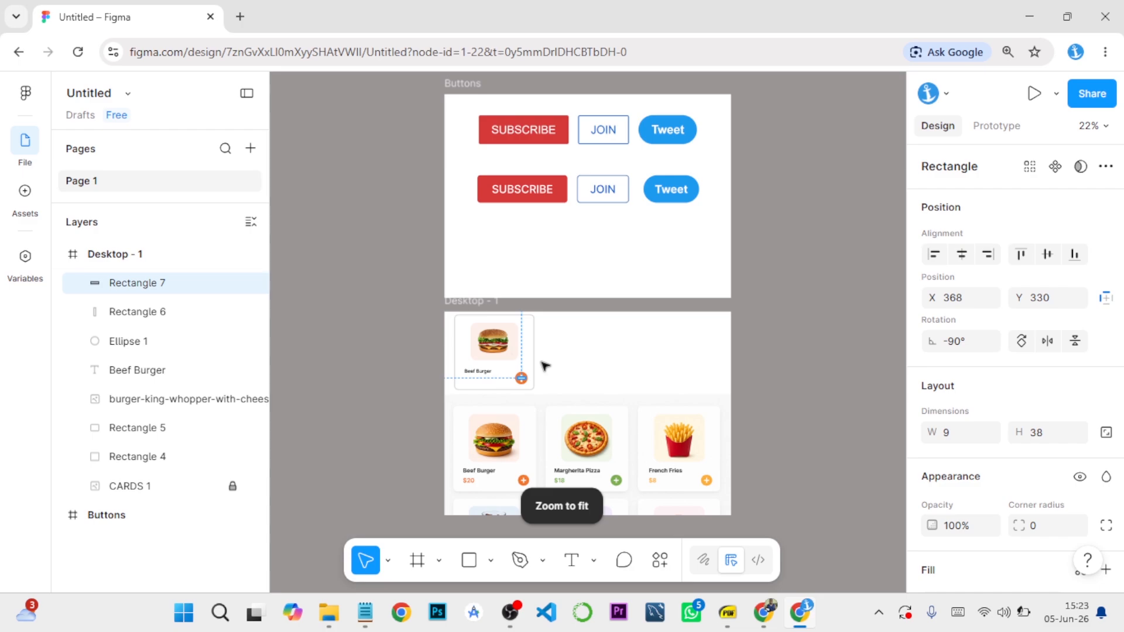
scroll(544, 366, "up", 4)
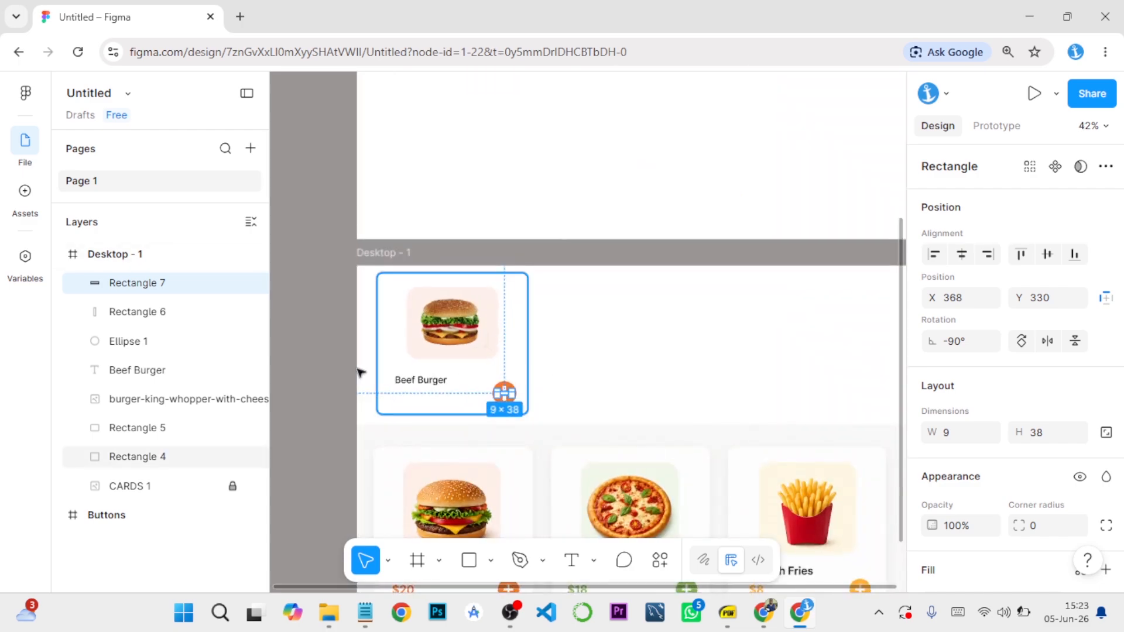
left_click(306, 369)
Duplicate the Beef Burger text directly below itself in the new card and change the copy's text to 20.
scroll(566, 380, "up", 3)
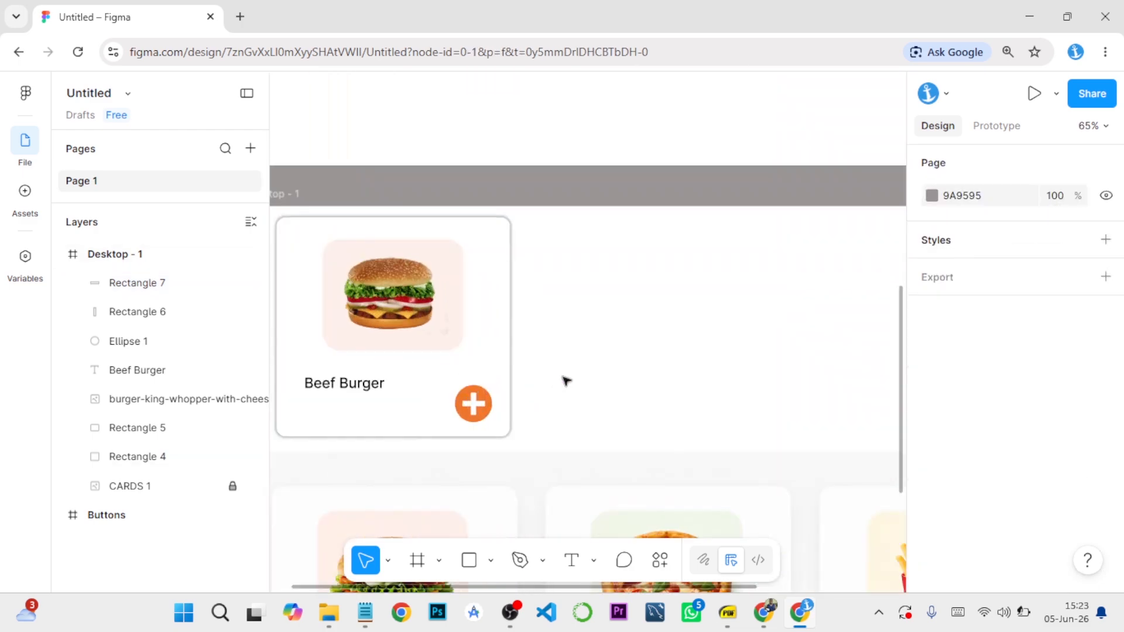
left_click_drag(494, 374, 664, 223)
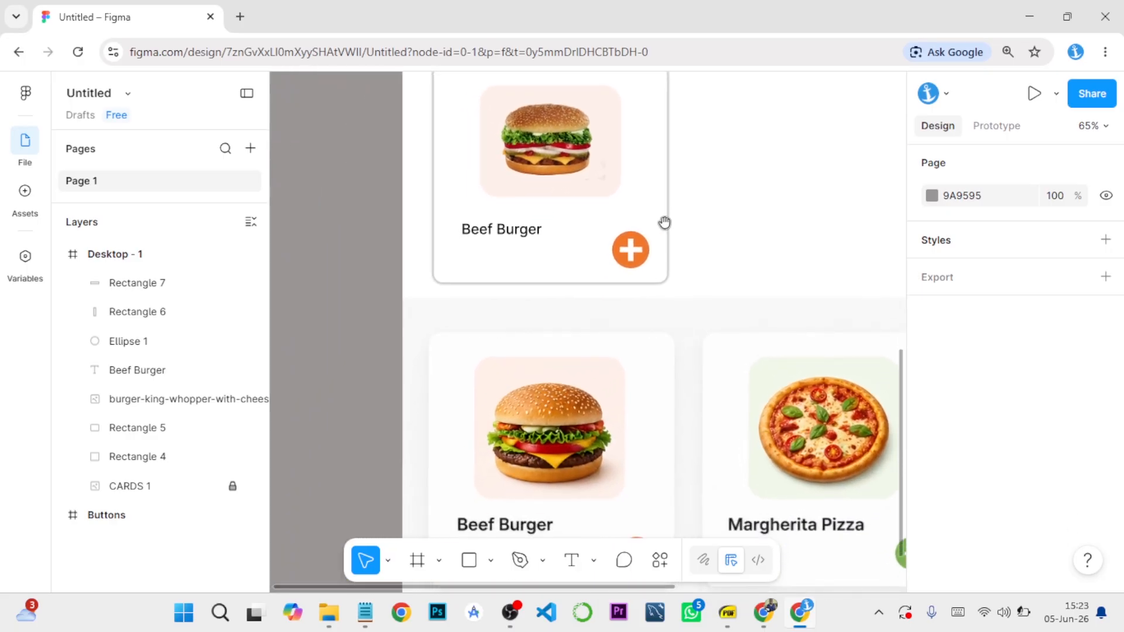
scroll(714, 231, "down", 2)
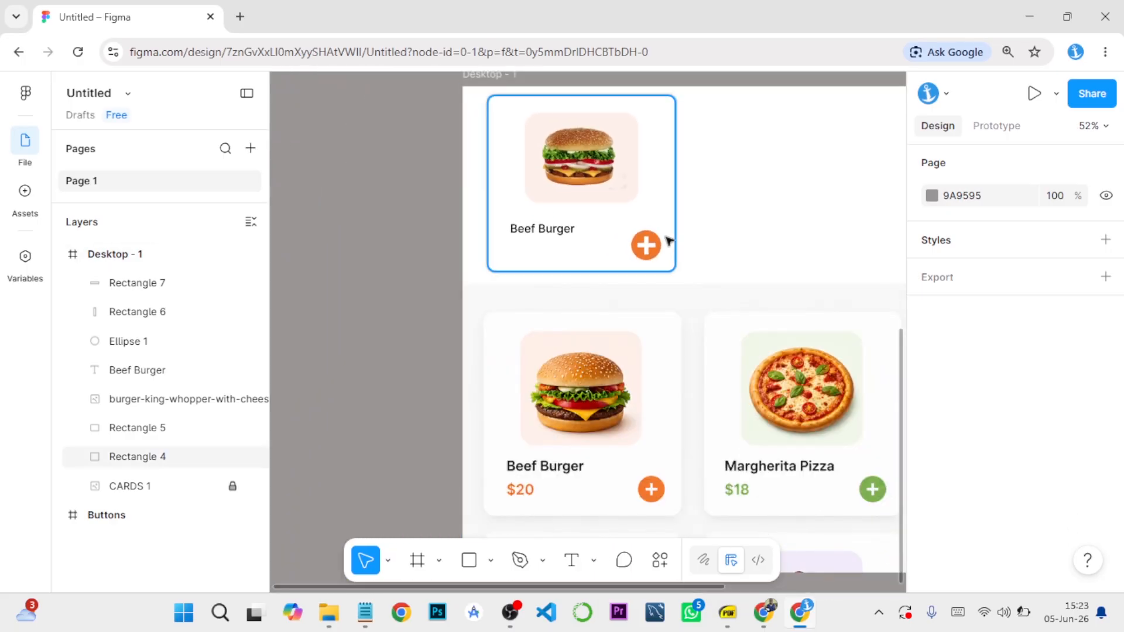
left_click_drag(633, 218, 555, 238)
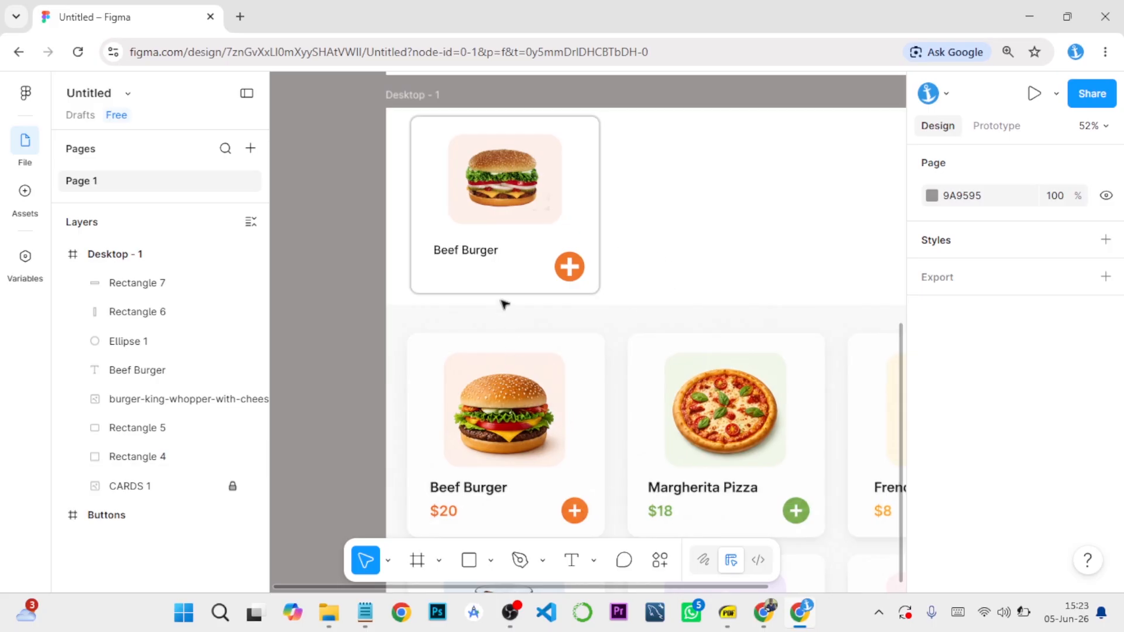
left_click(487, 253)
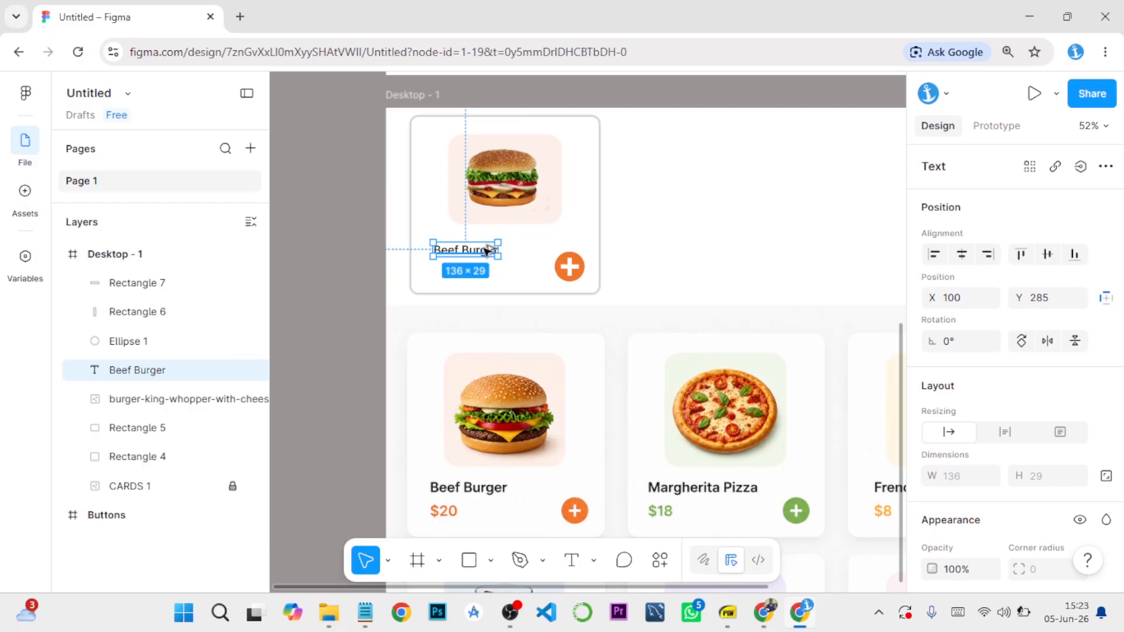
left_click_drag(483, 256, 483, 275, "alt")
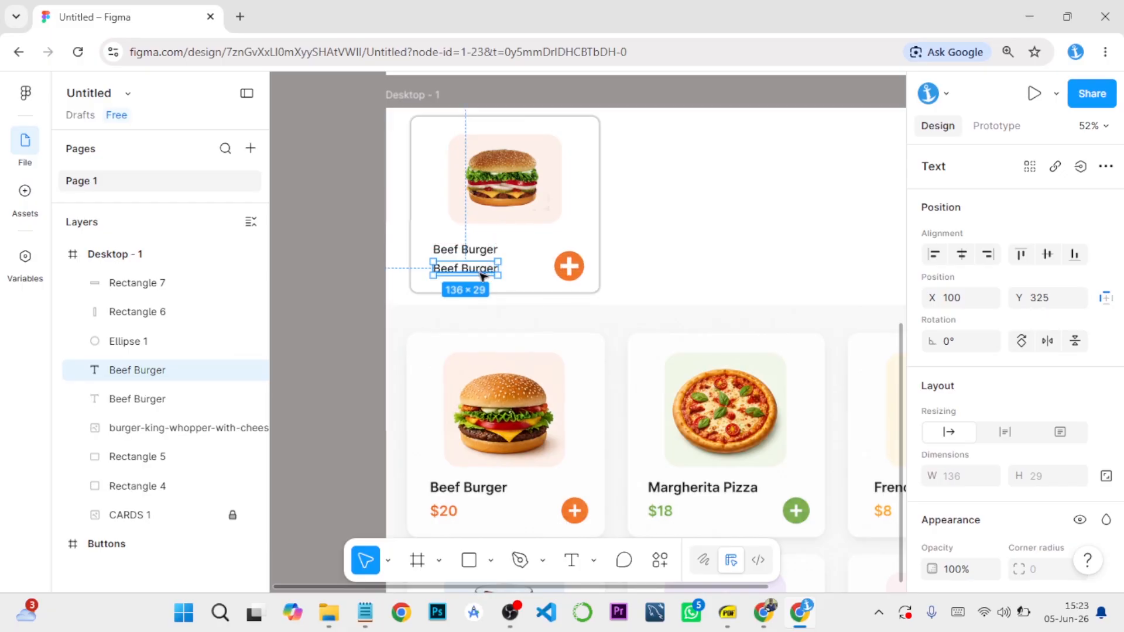
double_click(482, 274)
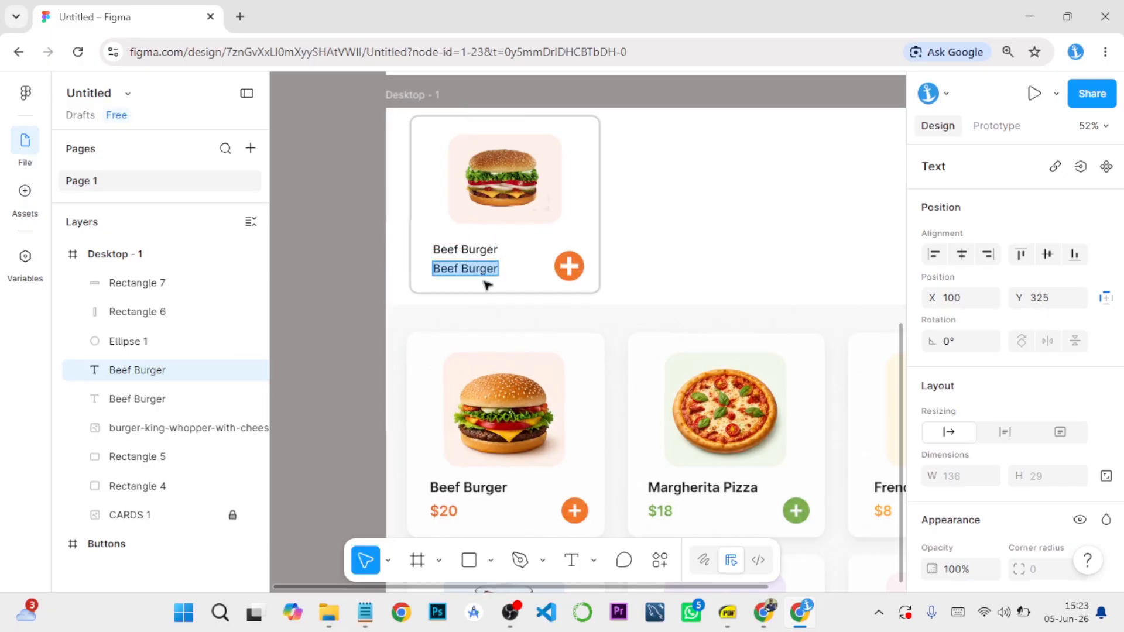
type("20")
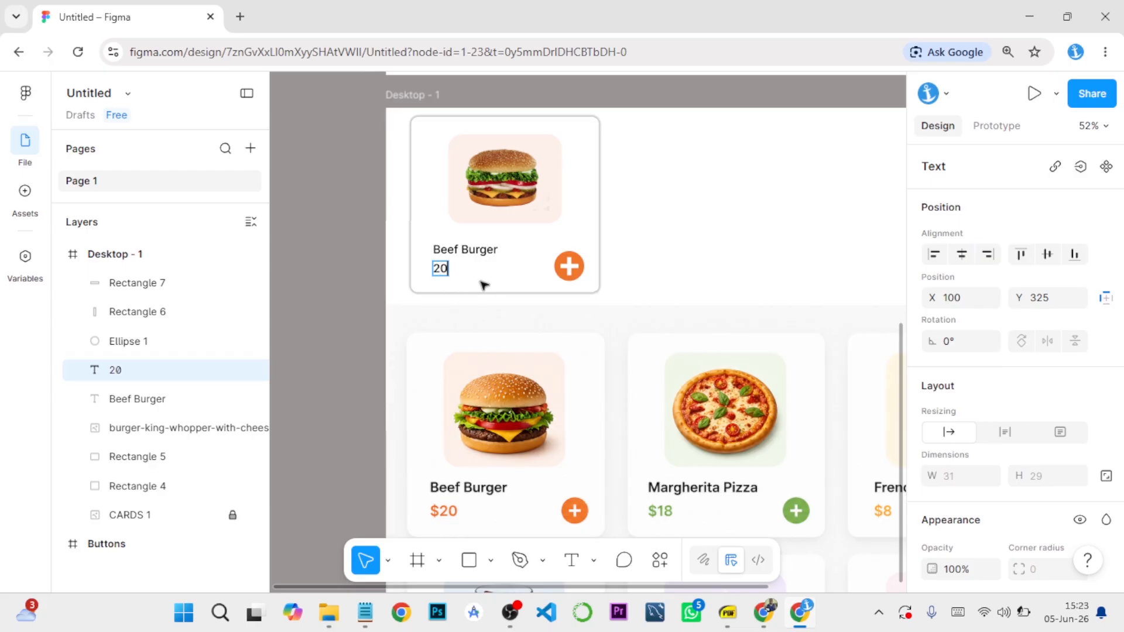
key("Escape")
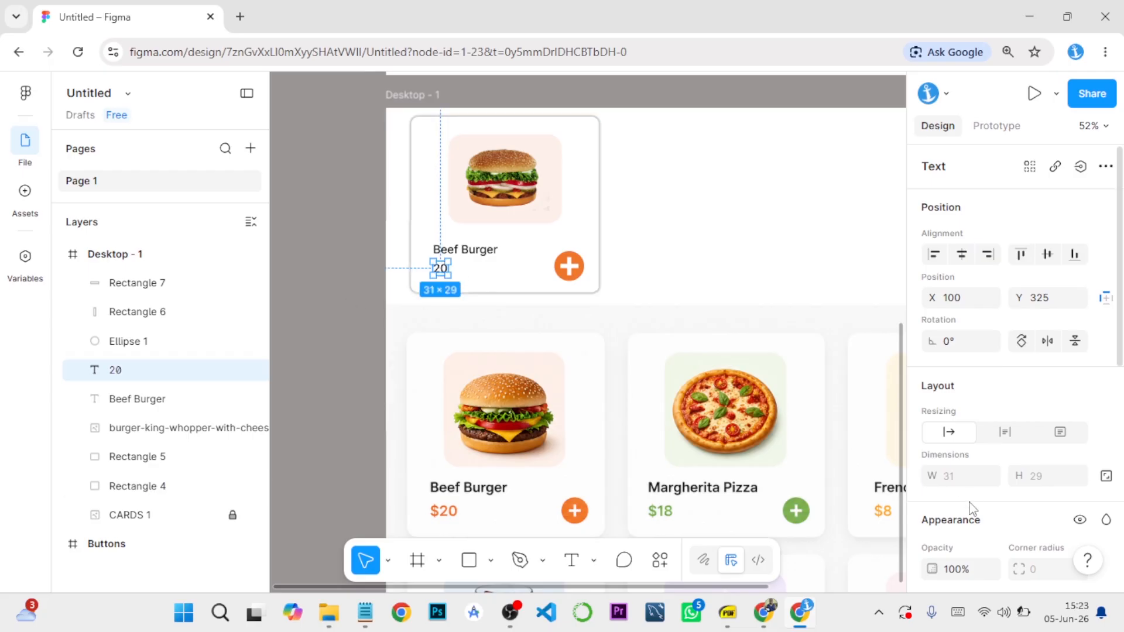
Fill the 20 price text with the orange EF762A sampled from the new card's plus button.
scroll(974, 510, "down", 6)
left_click(932, 512)
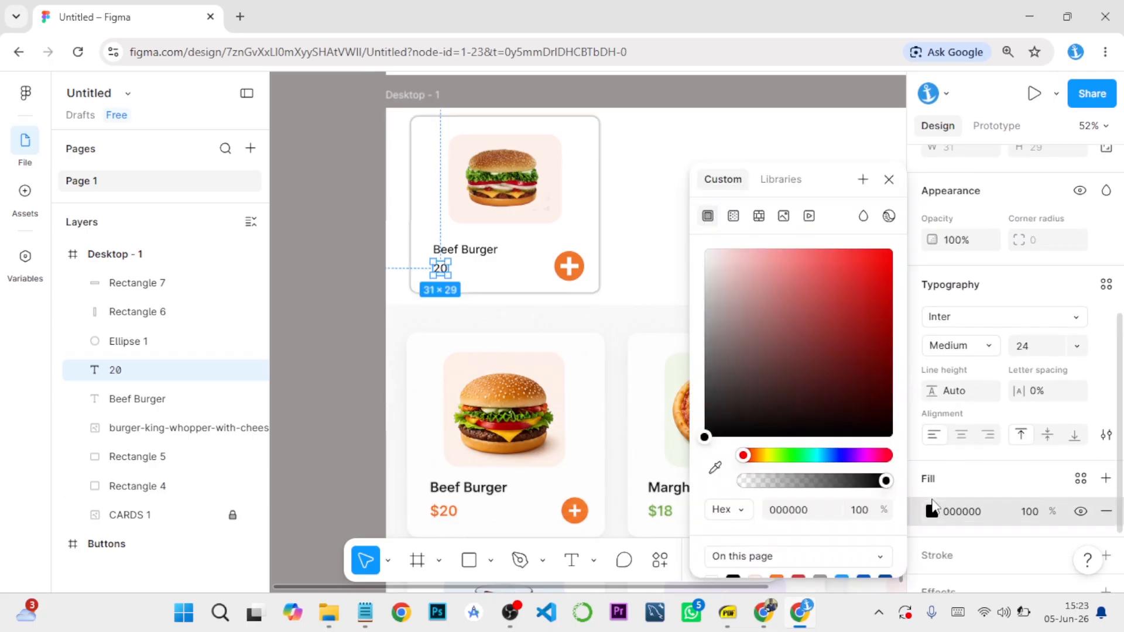
left_click(715, 467)
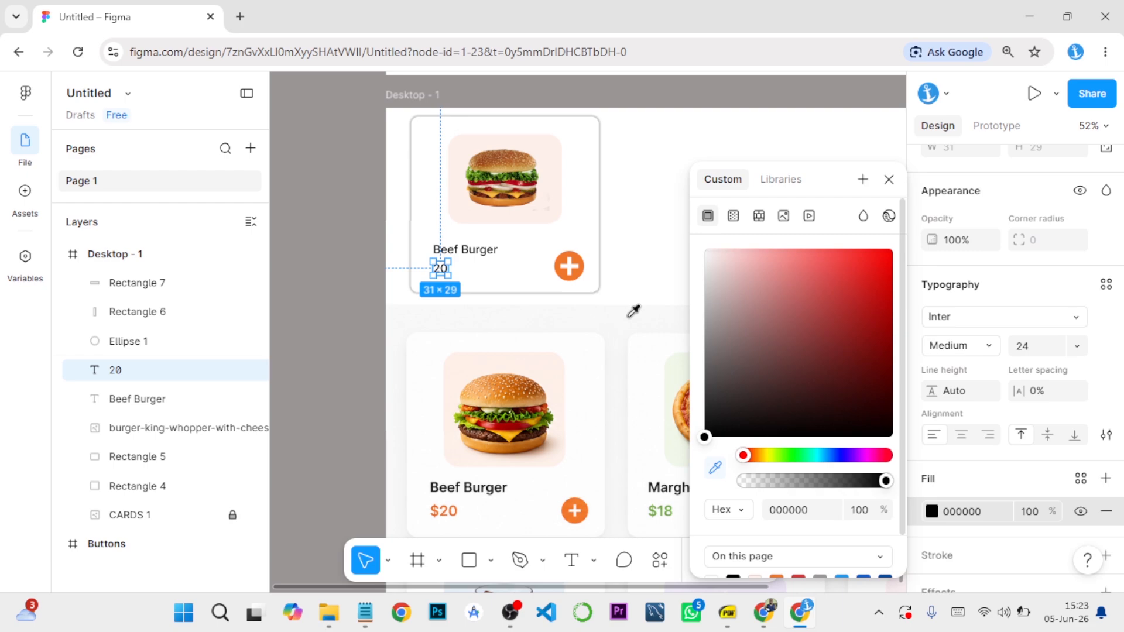
left_click(571, 267)
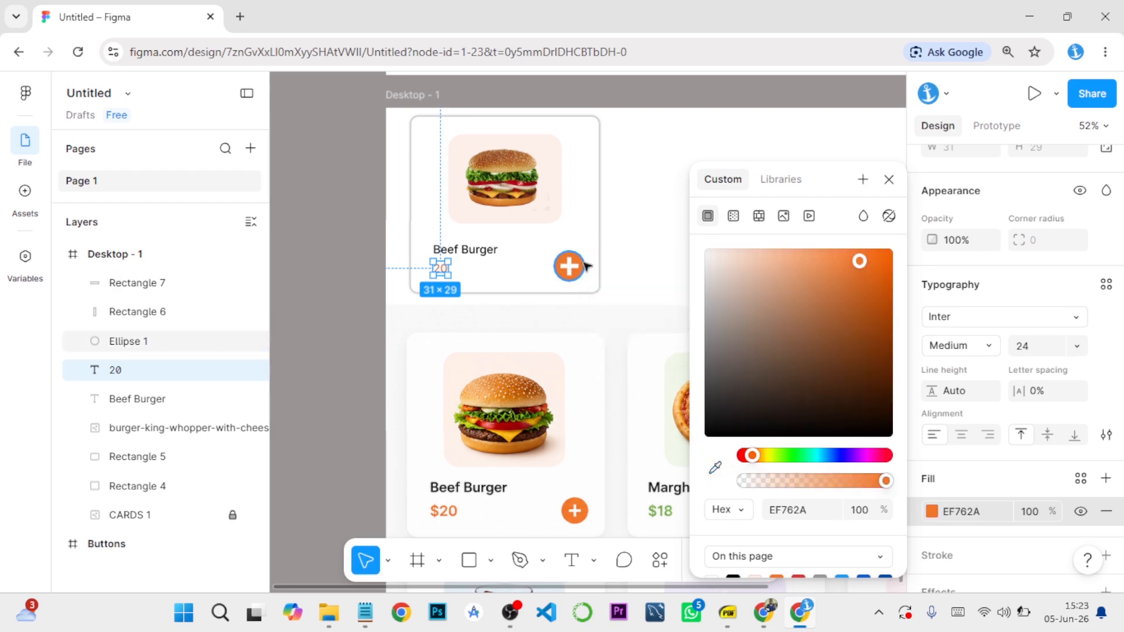
left_click(991, 350)
left_click(882, 377)
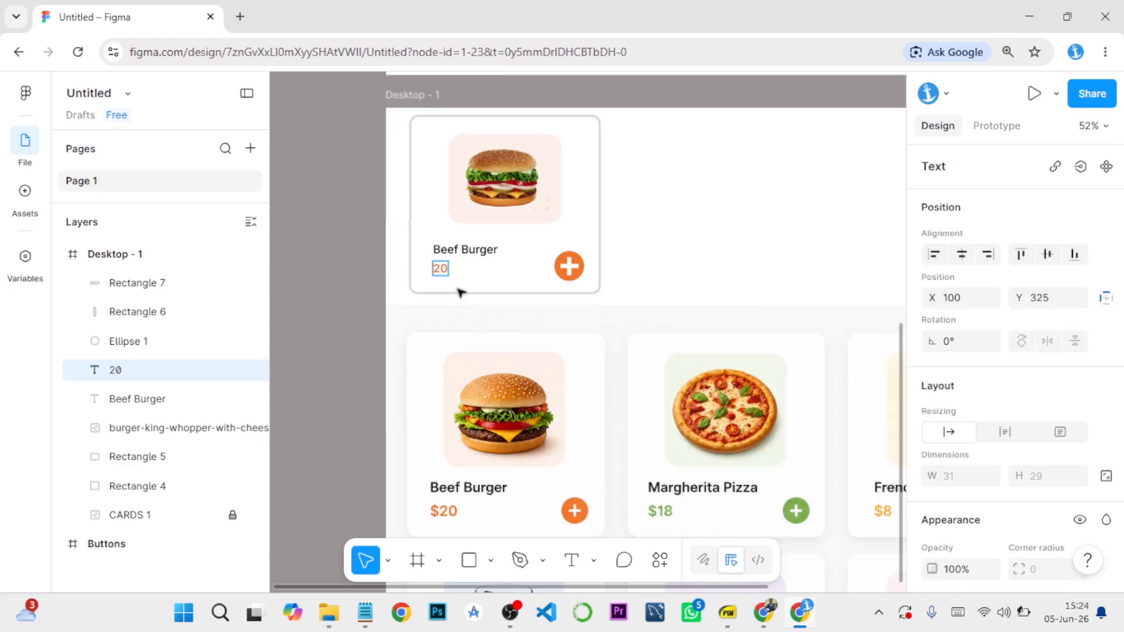
Add a dollar sign before the price so the text reads $20.
type("!")
key("BackSpace")
type("@")
key("BackSpace")
type("#")
key("BackSpace")
type("$")
key("Escape")
left_click(343, 266)
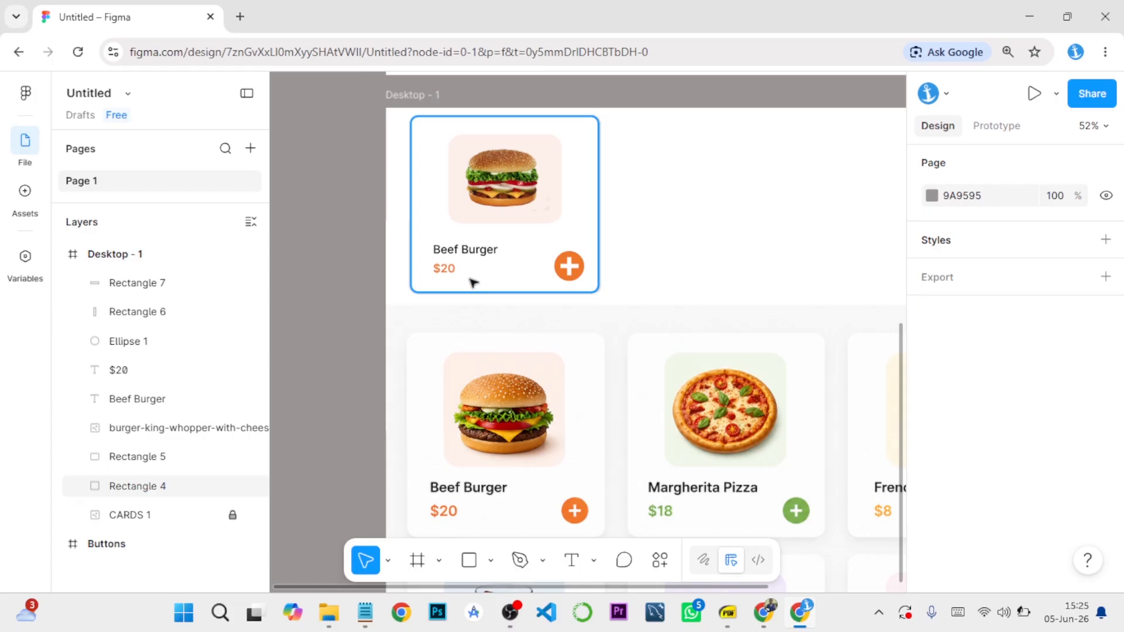
Select both white bars of the plus sign and scale them down proportionally from their center to about 26 by 26.
scroll(514, 267, "right", 1)
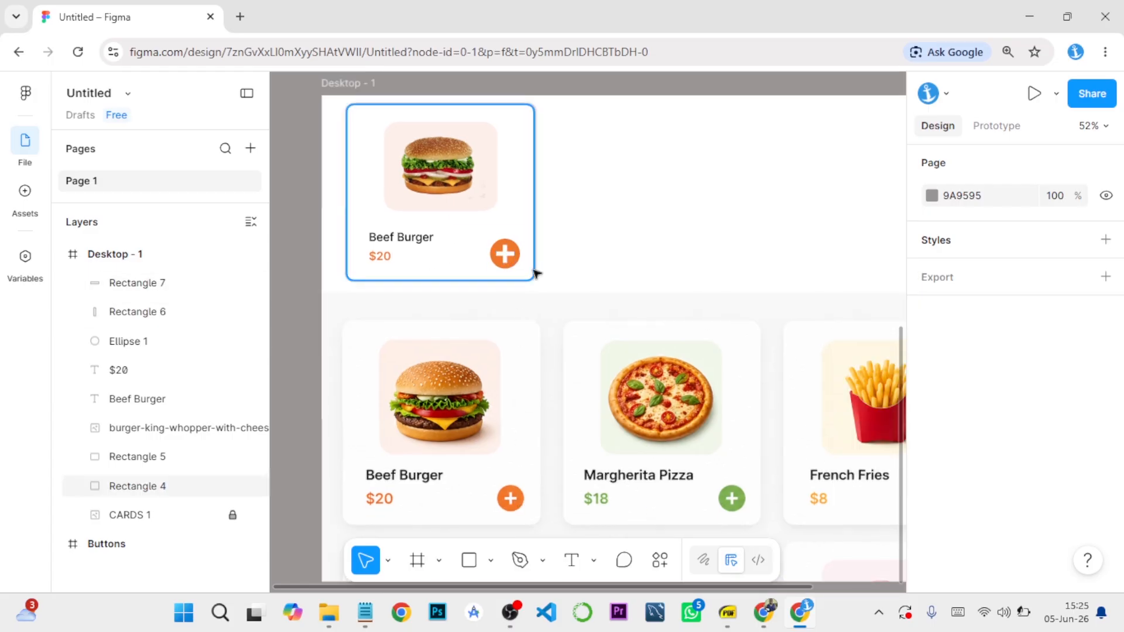
scroll(525, 268, "up", 5, "ctrl")
scroll(526, 268, "up", 10, "ctrl")
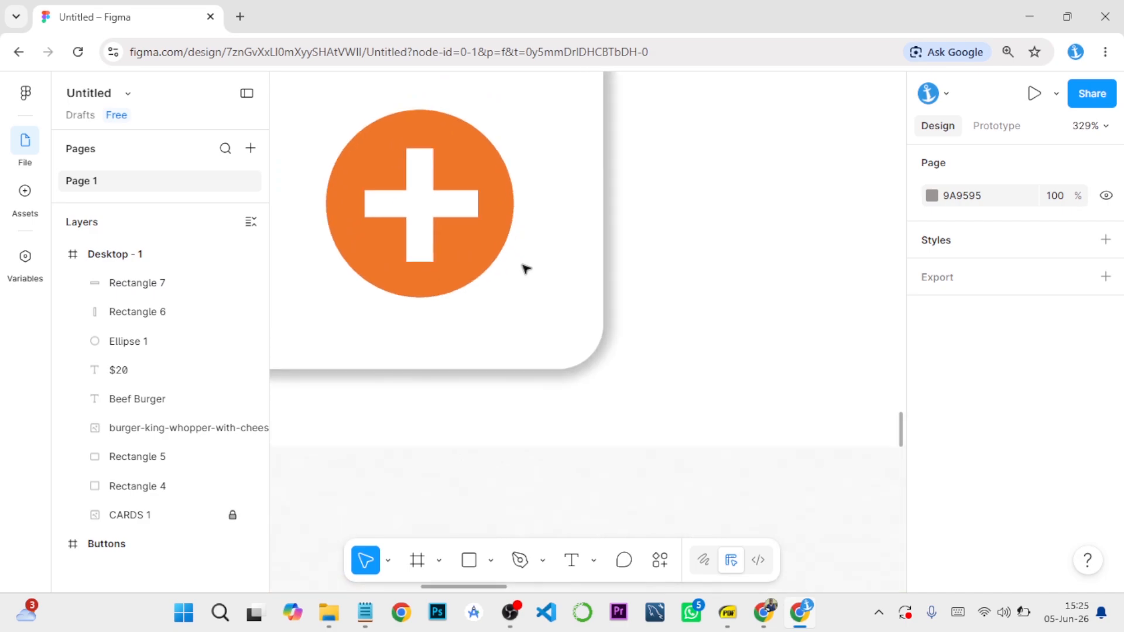
left_click_drag(436, 246, 599, 361)
left_click(519, 284)
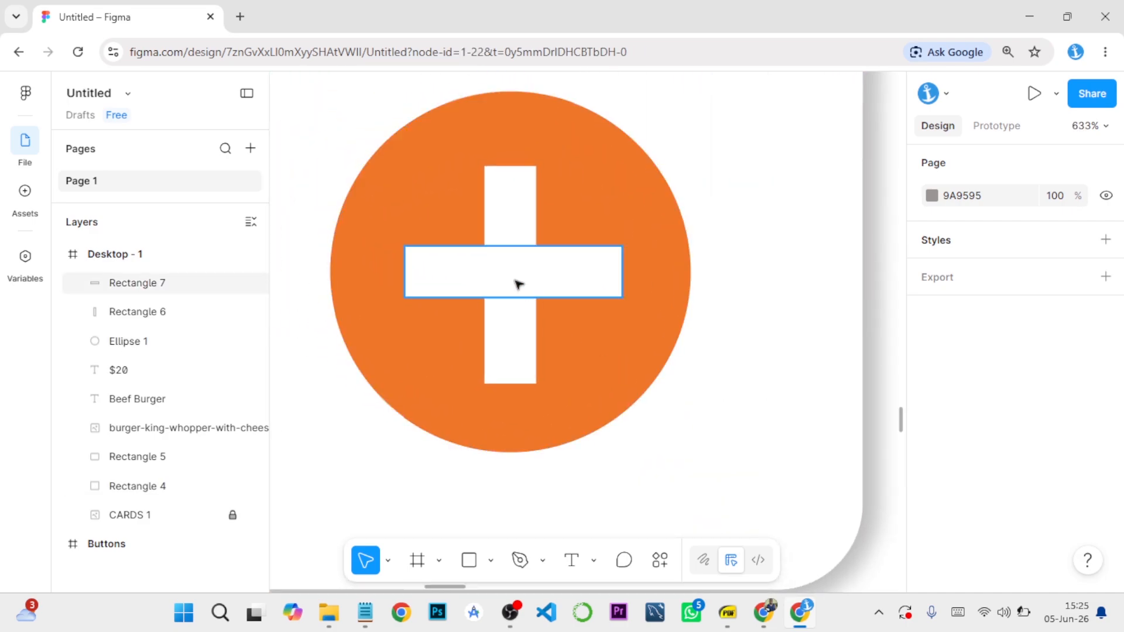
left_click(525, 228, "shift")
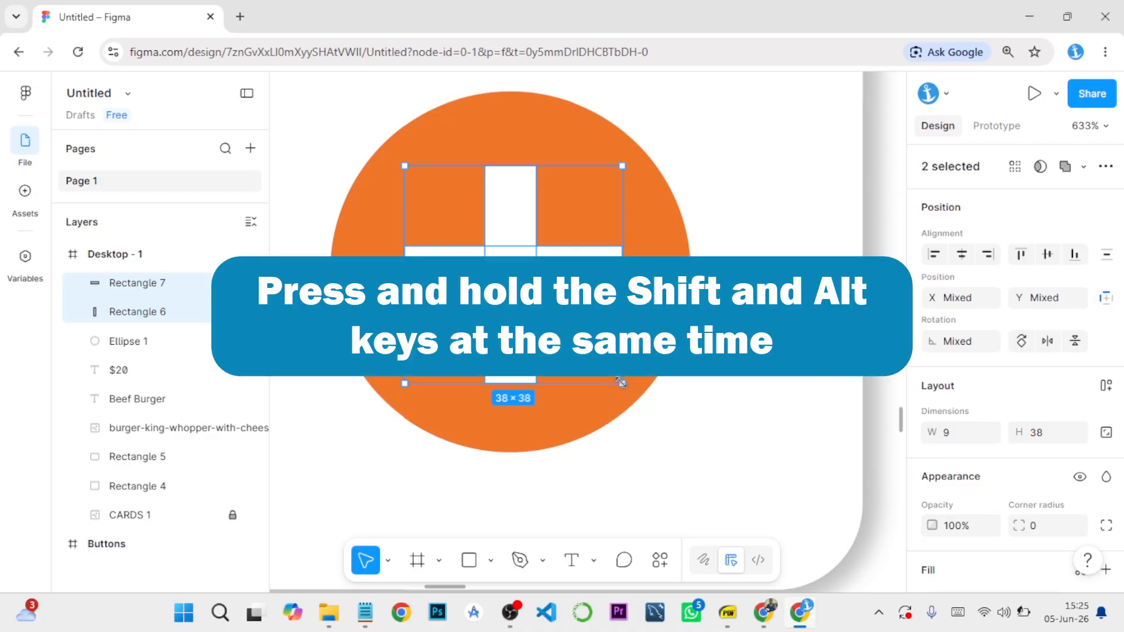
key("shift+alt")
left_click_drag(622, 382, 588, 346)
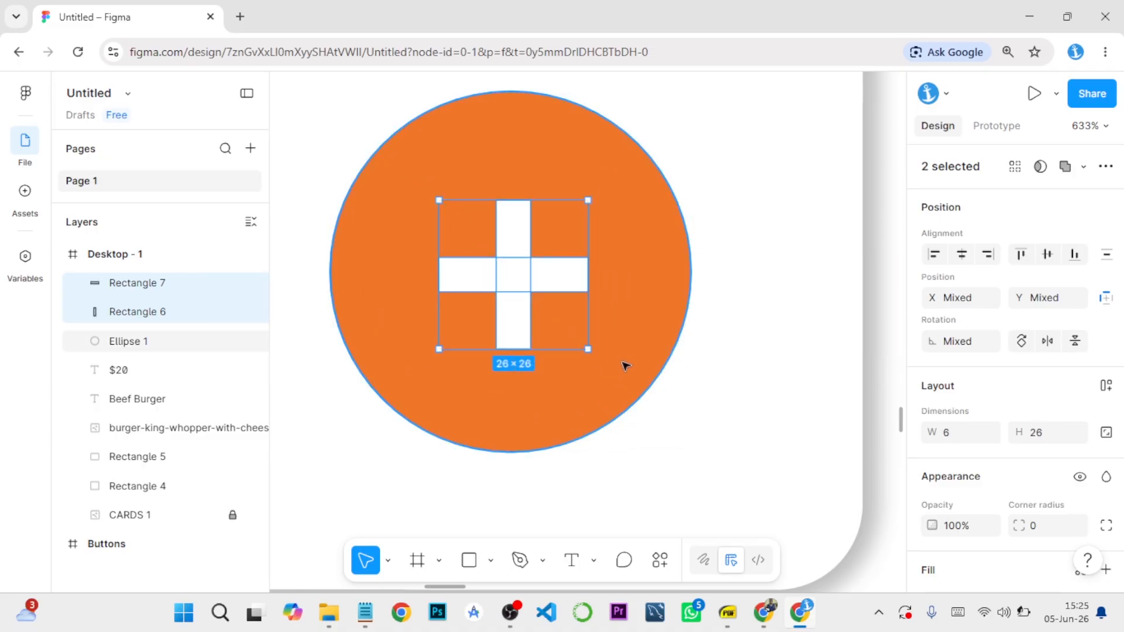
scroll(757, 356, "down", 10)
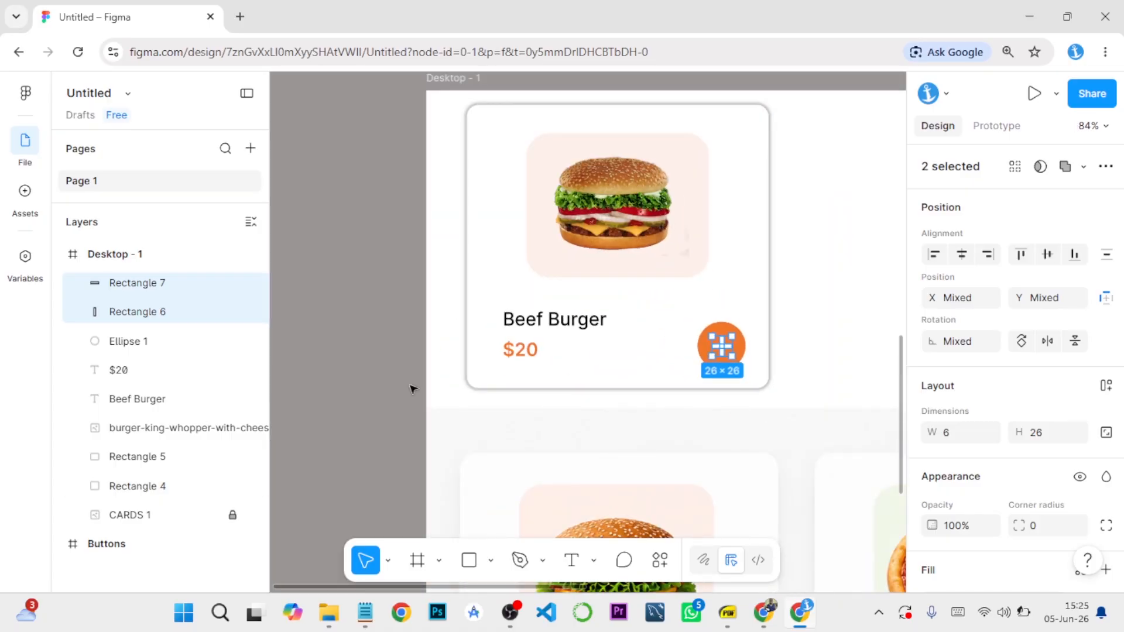
left_click(413, 390)
Extend the pink rounded rectangle behind the burger upward to a size of about 239 by 209.
scroll(657, 356, "down", 2)
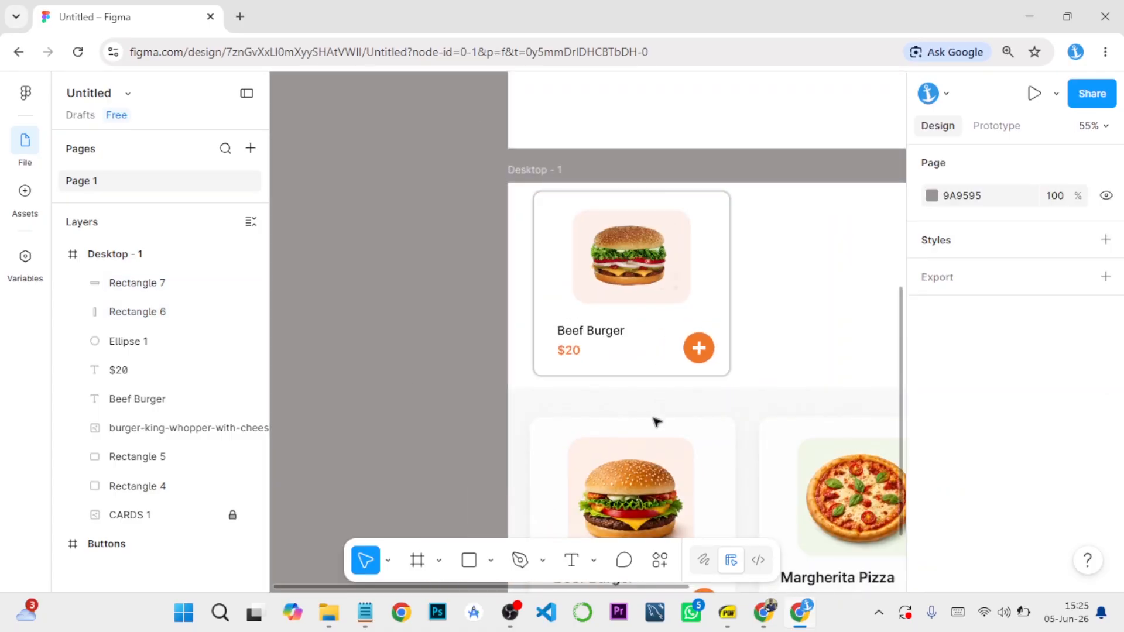
left_click_drag(660, 406, 588, 310)
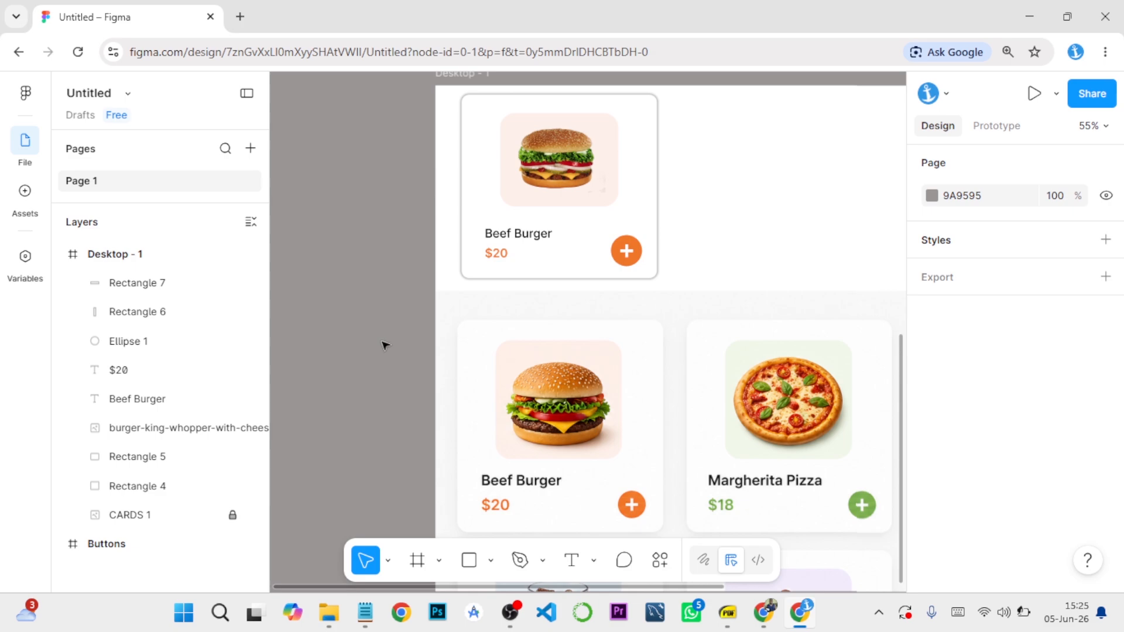
left_click(602, 189)
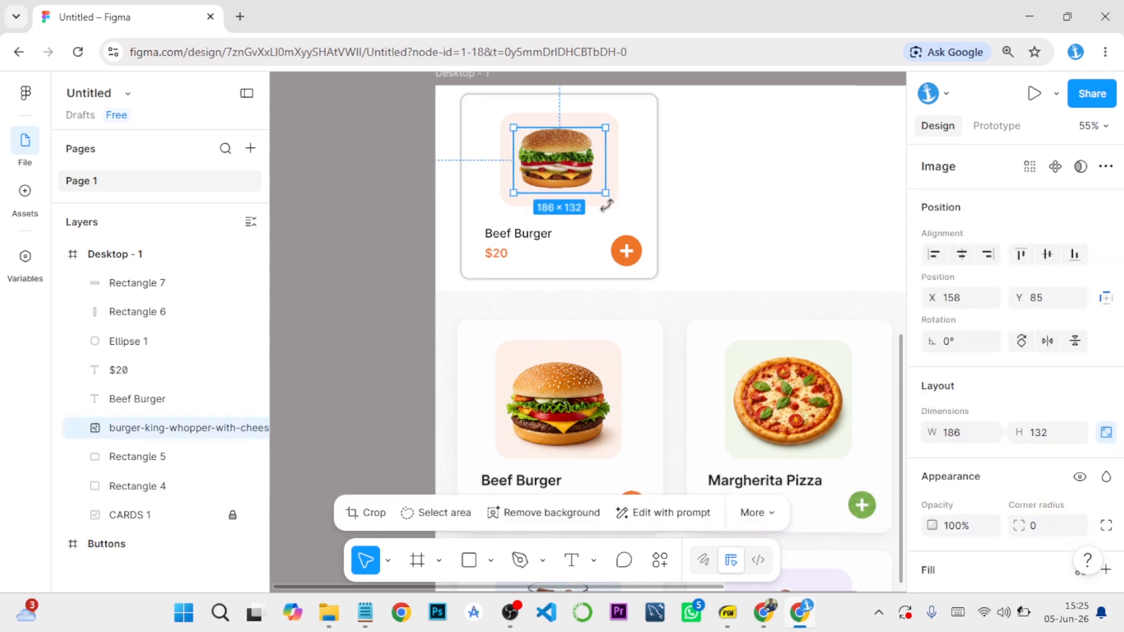
left_click(387, 211)
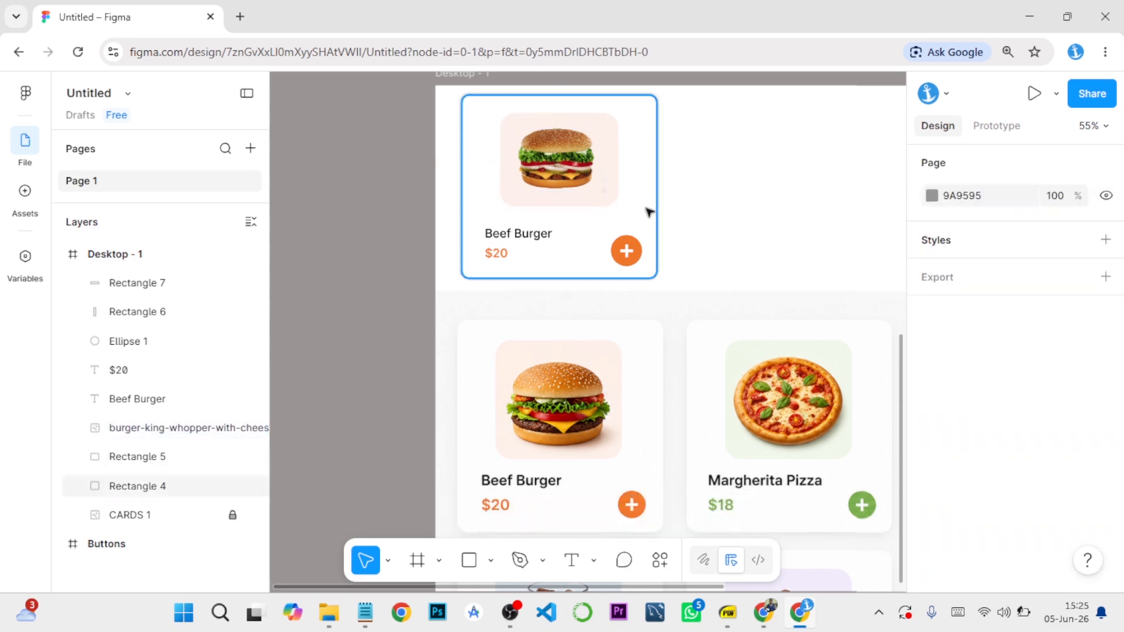
left_click(568, 202)
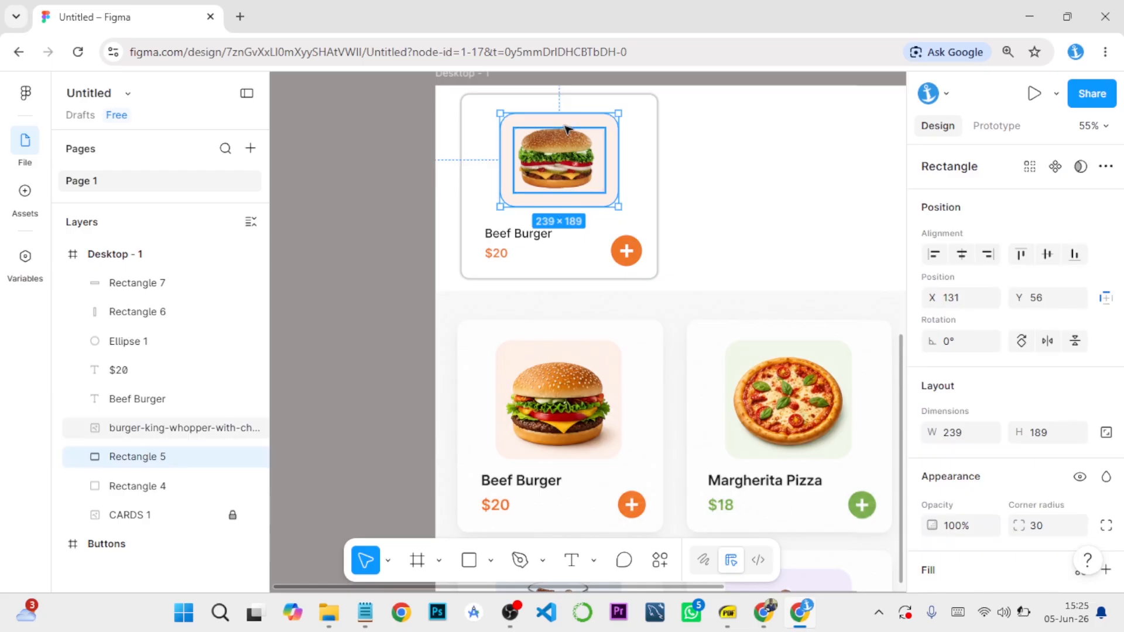
left_click_drag(558, 105, 558, 96)
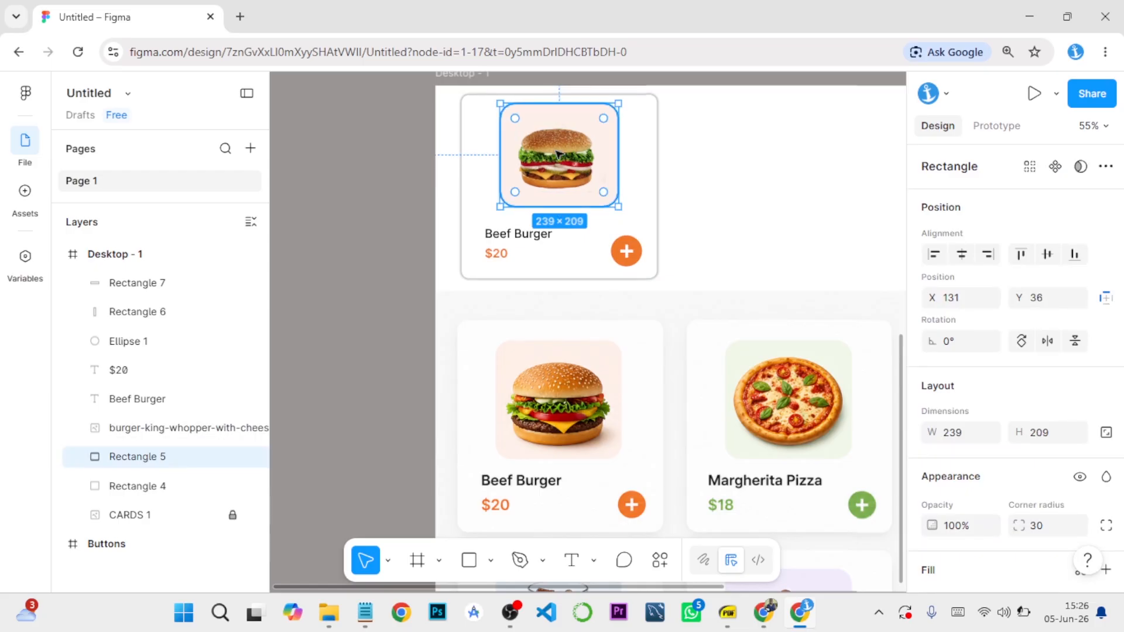
Enlarge the new card's burger image to about 208 by 147 and lower it on the pink rectangle to about X 147, Y 90.
left_click(582, 177)
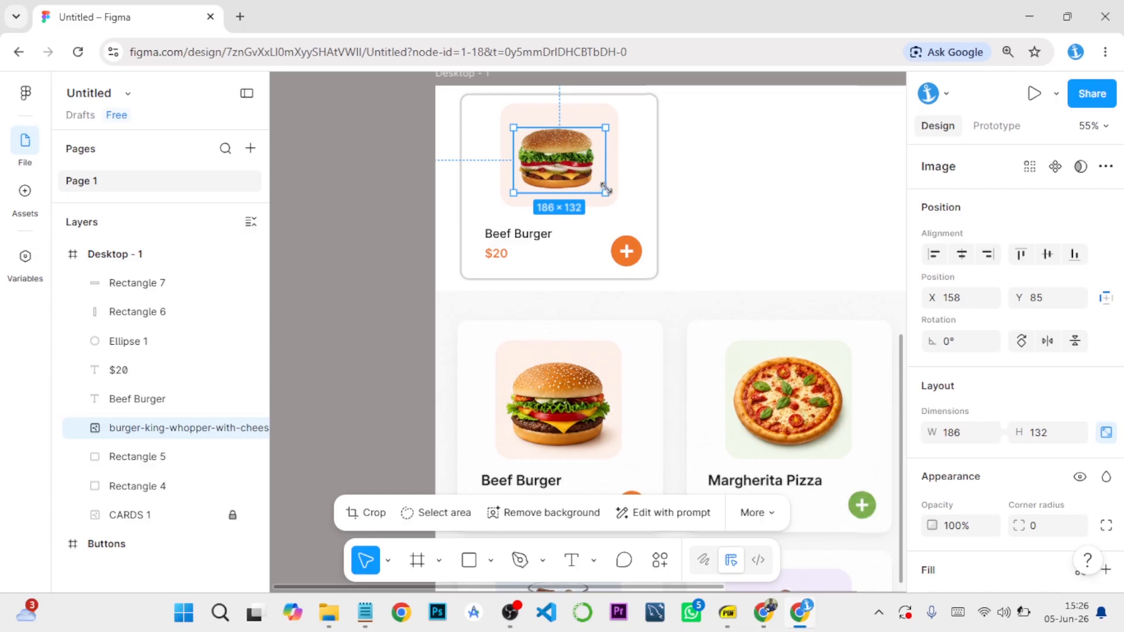
left_click_drag(609, 192, 612, 197)
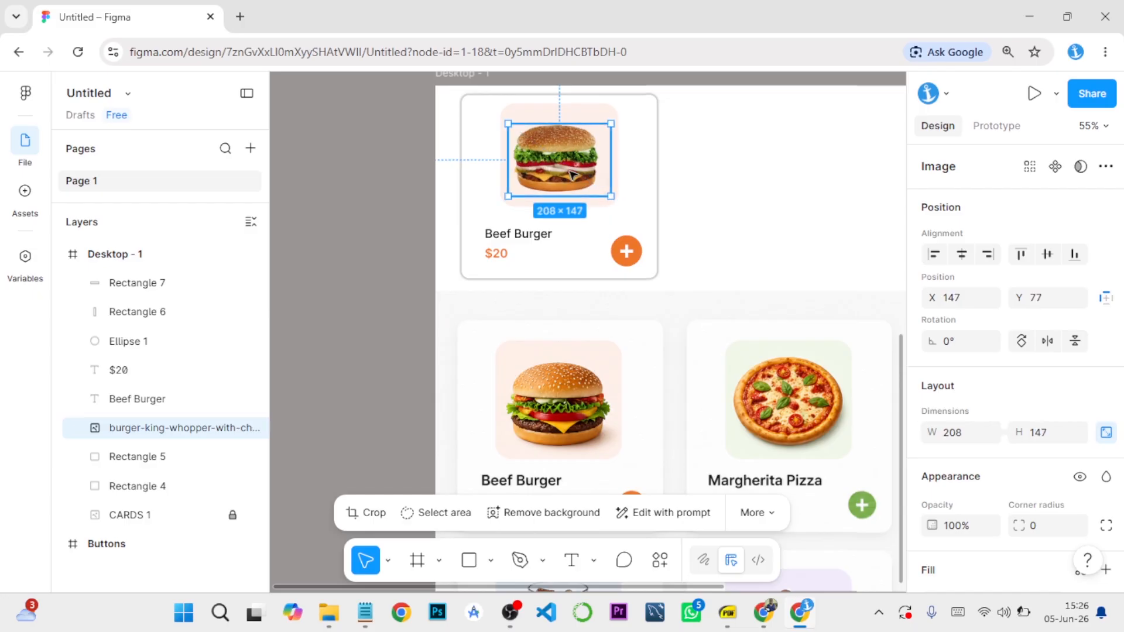
left_click_drag(592, 193, 597, 200)
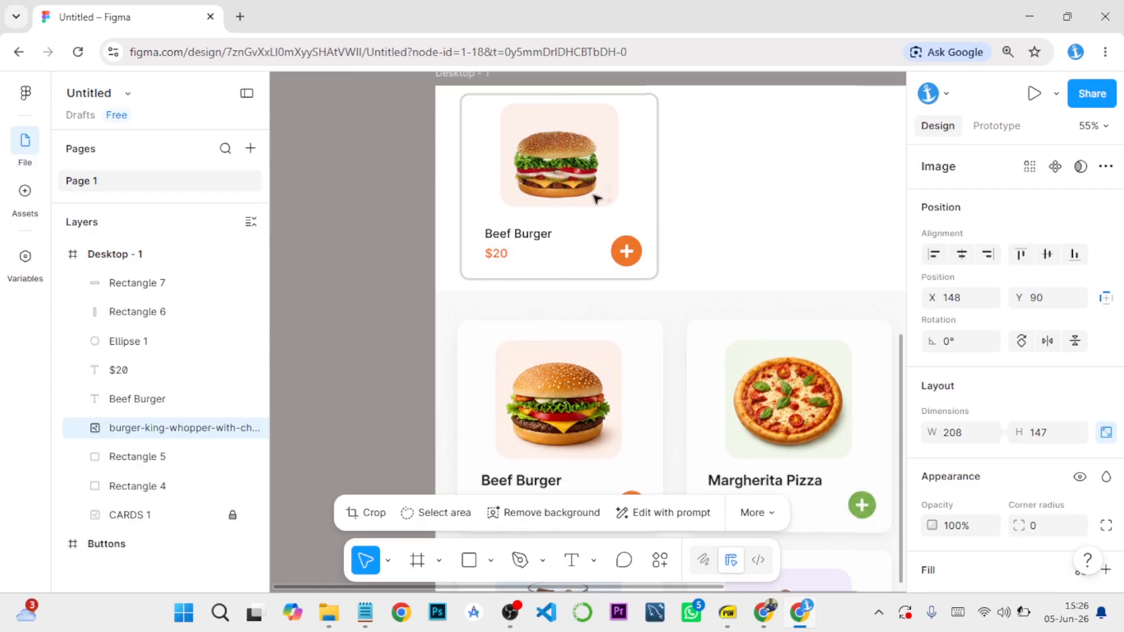
key("Left")
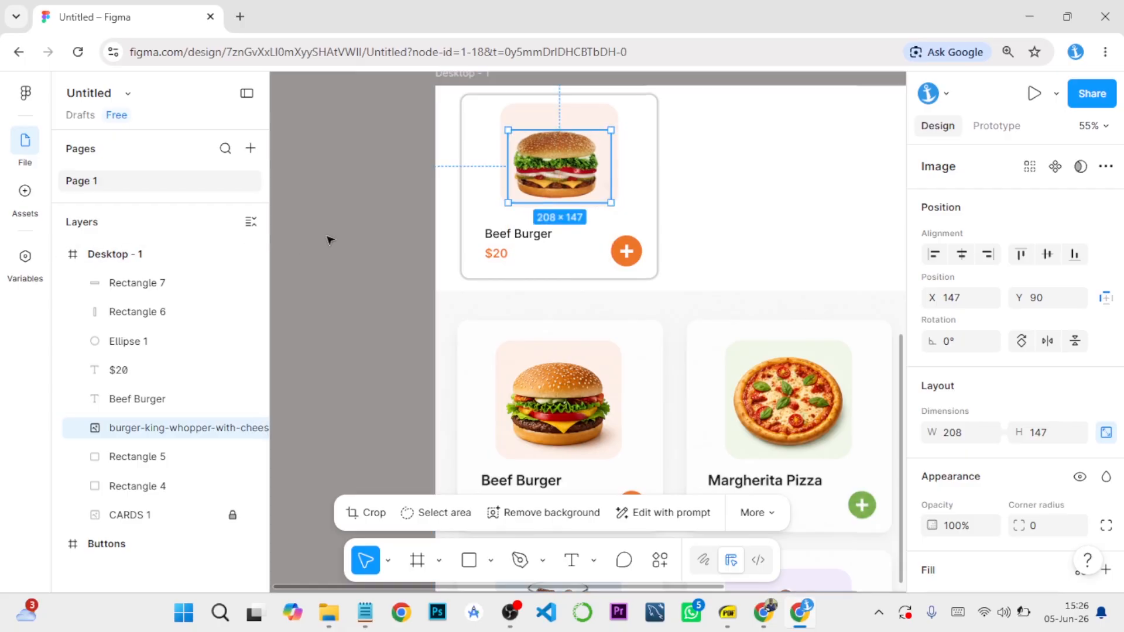
left_click(376, 228)
key("ctrl+z")
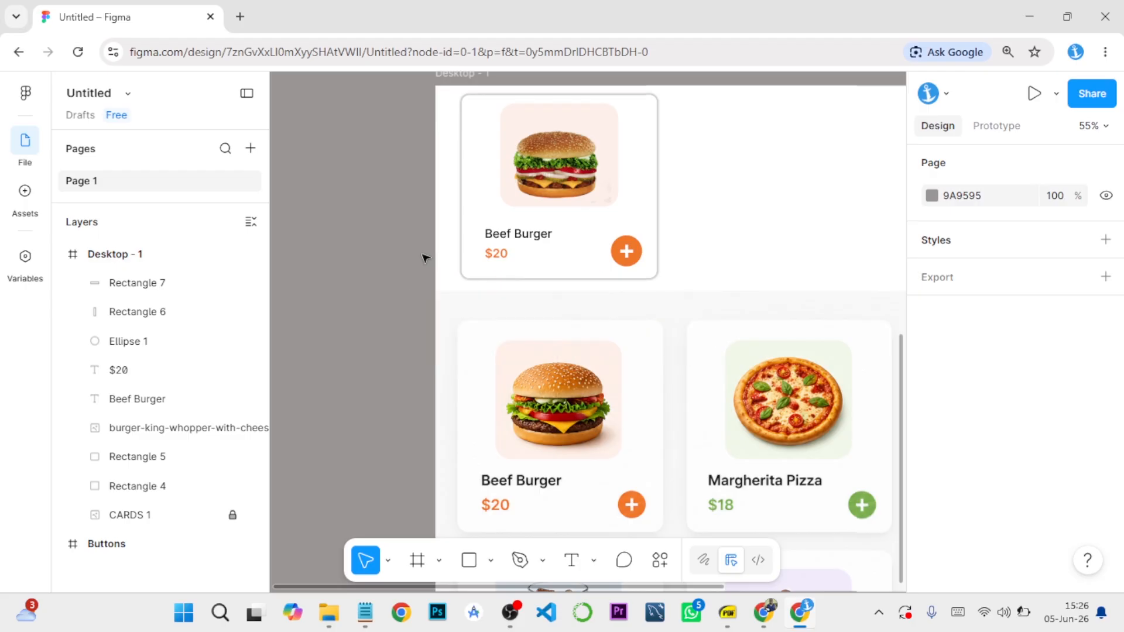
key("ctrl+shift+z")
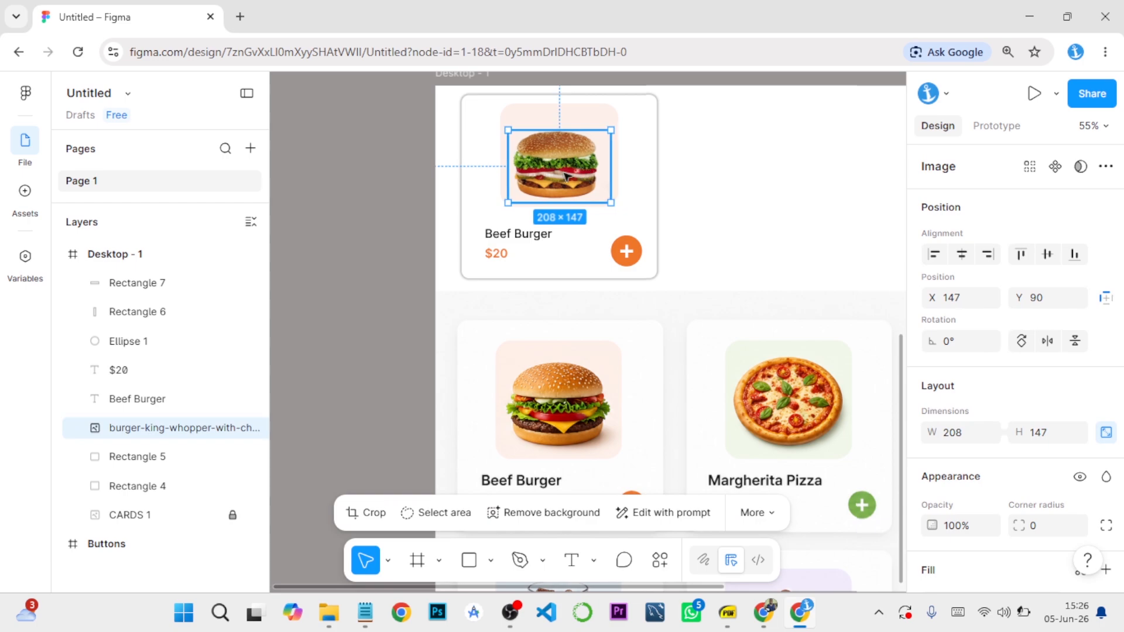
left_click_drag(583, 172, 687, 188)
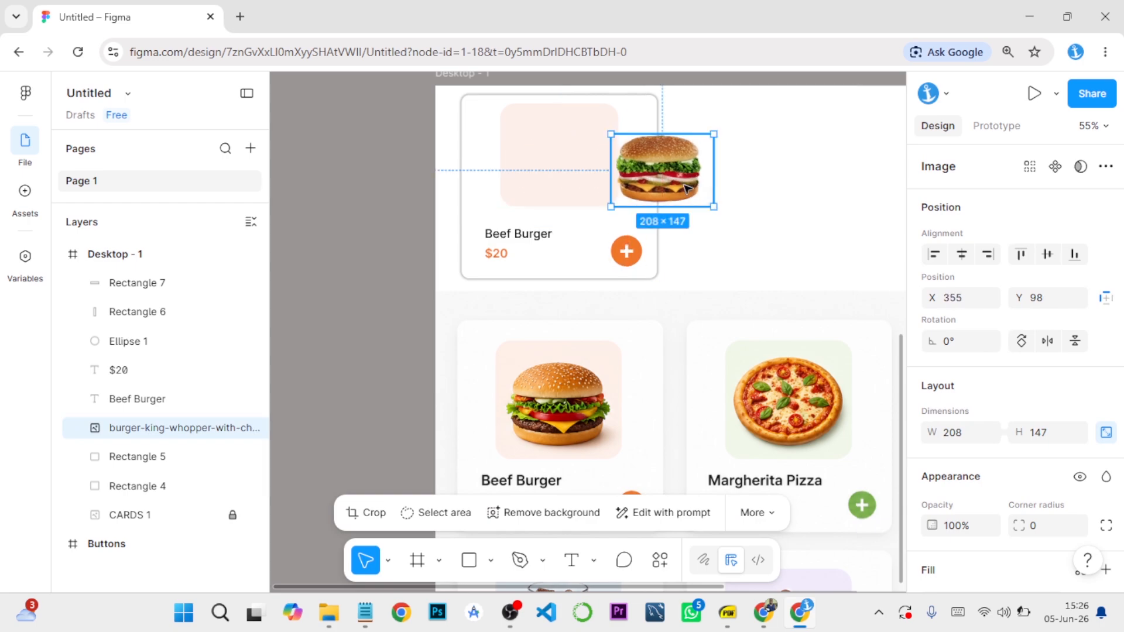
key("ctrl+z")
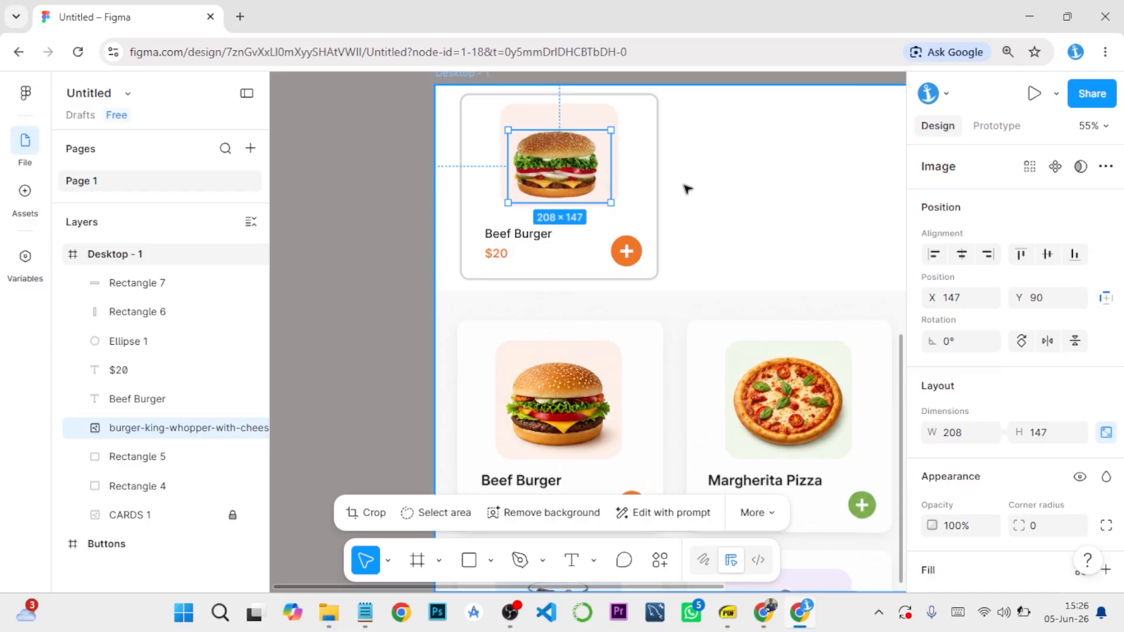
key("ctrl+shift+z")
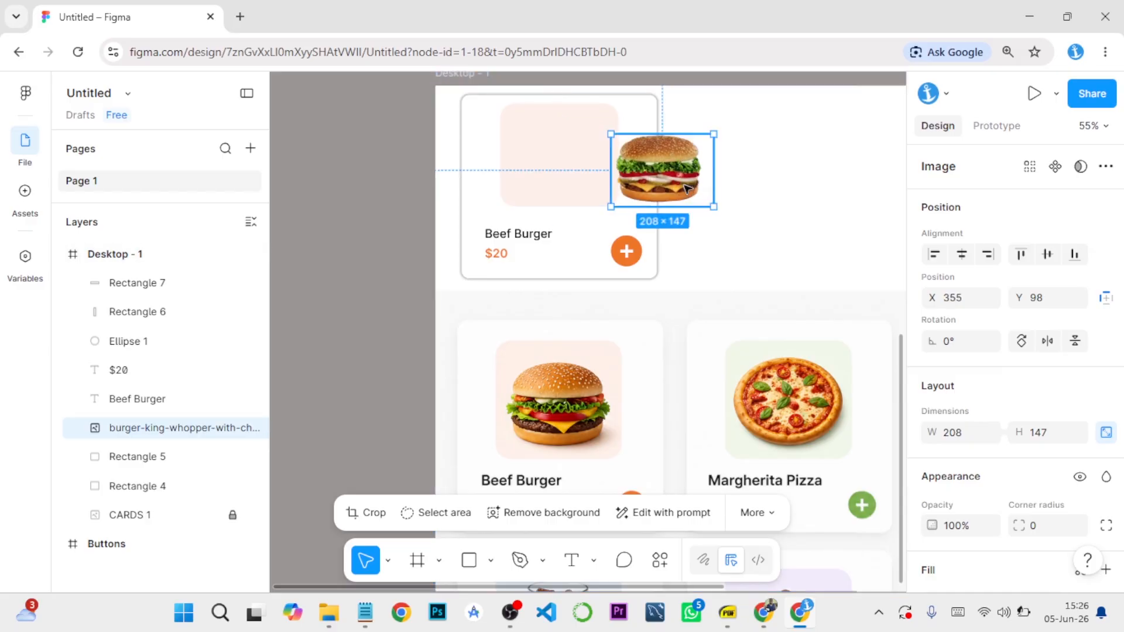
key("ctrl+z")
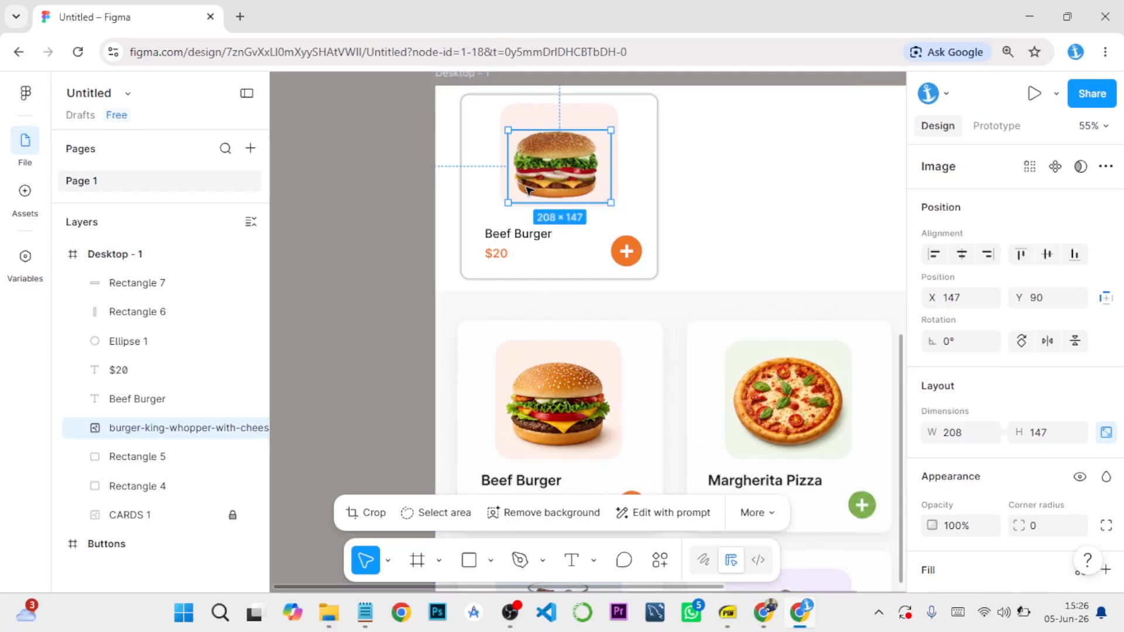
left_click(410, 174)
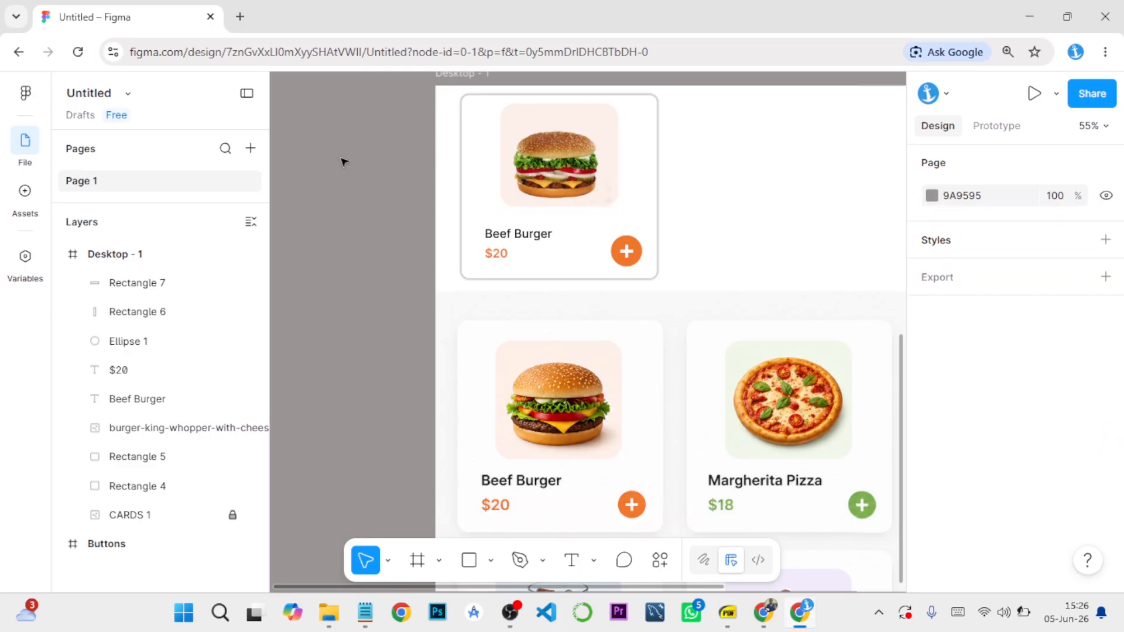
left_click_drag(556, 175, 431, 194)
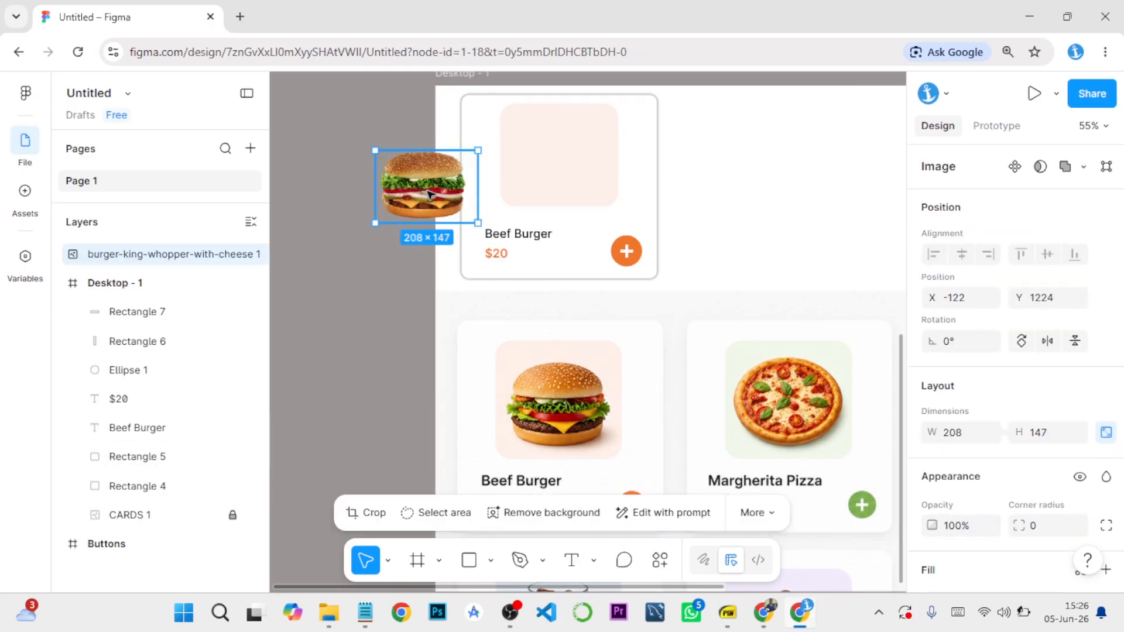
key("ctrl+z")
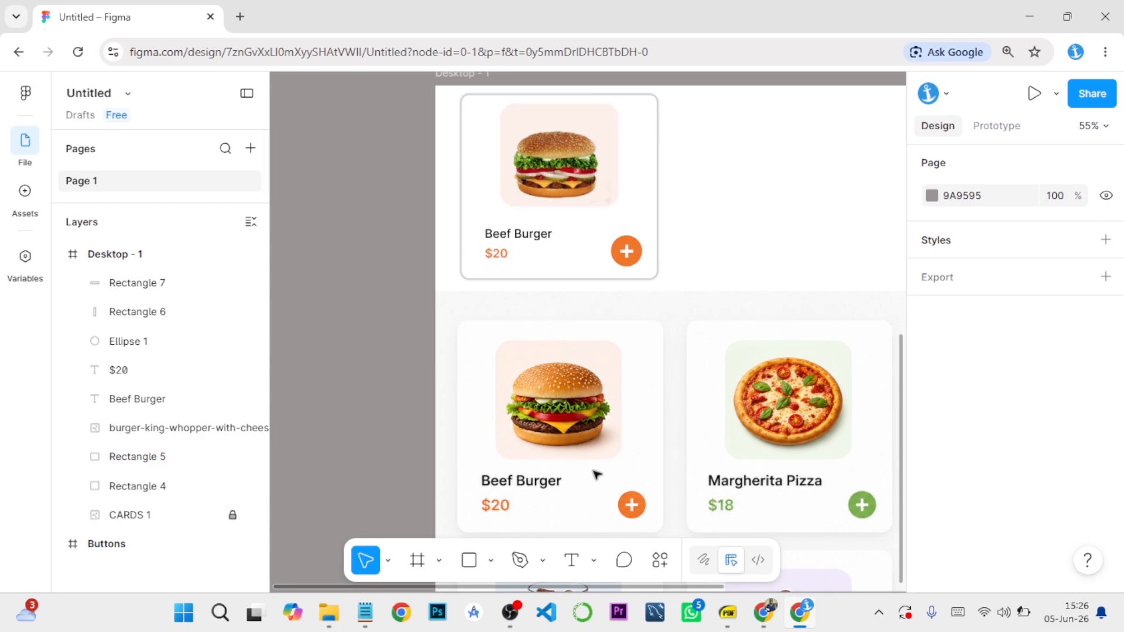
Unlock the CARDS 1 reference image and move its layer out of the Desktop - 1 frame, above it in the layer order.
scroll(731, 381, "down", 3)
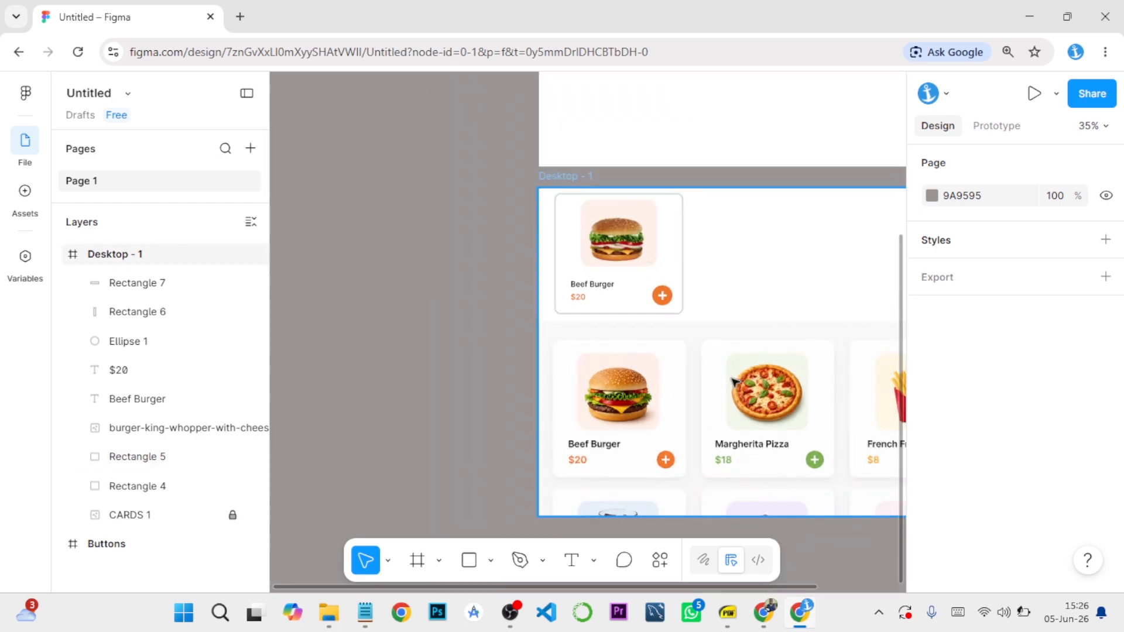
left_click_drag(743, 388, 659, 301)
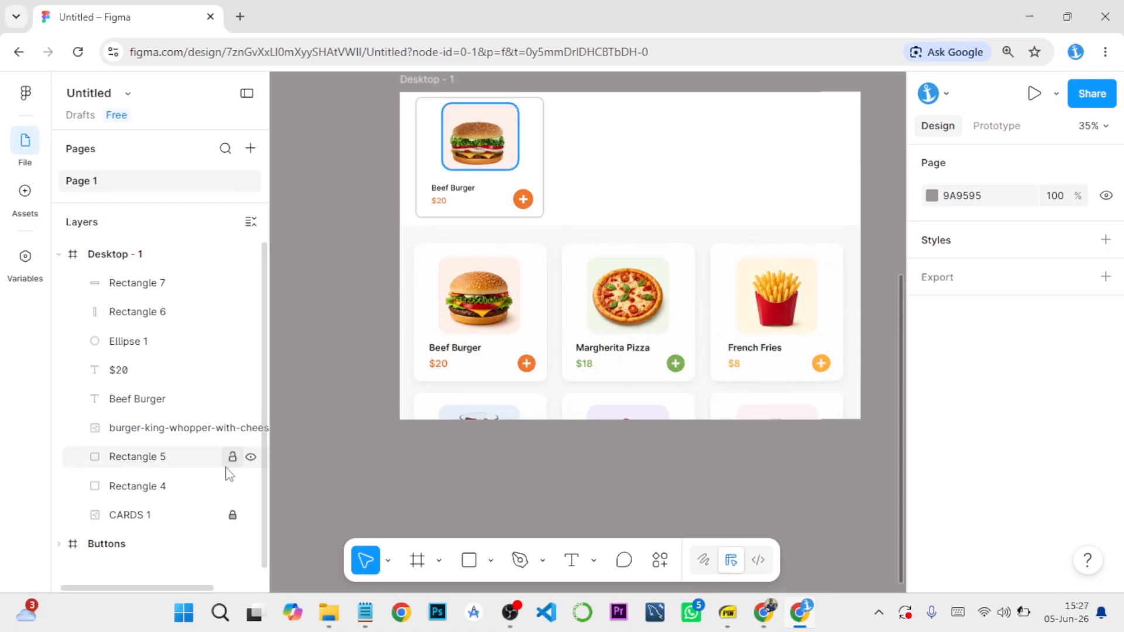
left_click(233, 516)
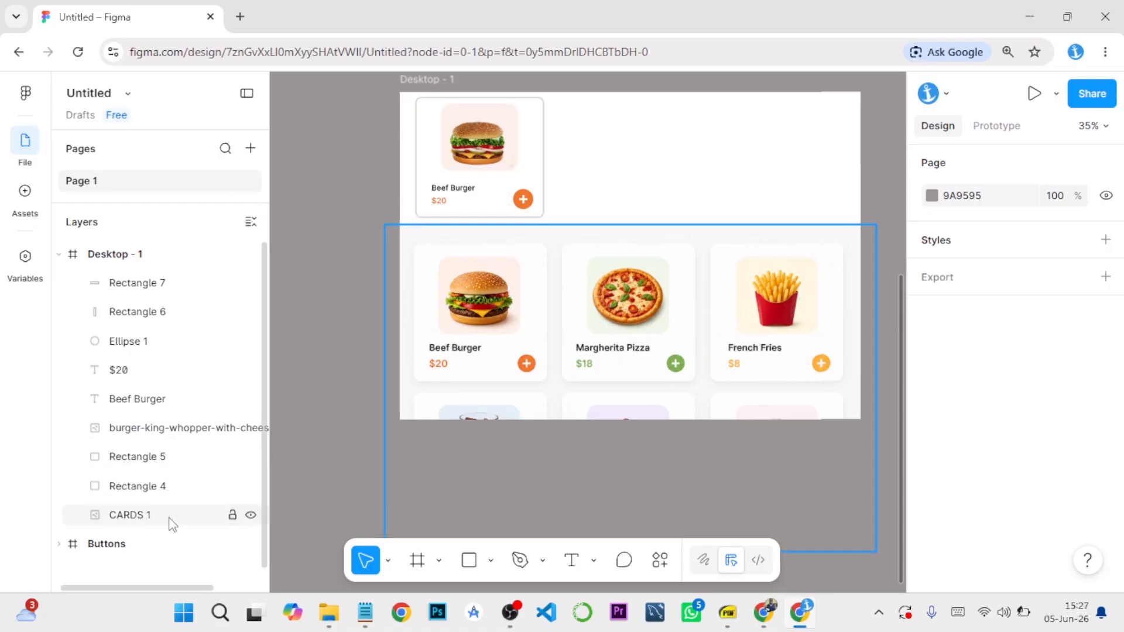
left_click_drag(172, 523, 142, 245)
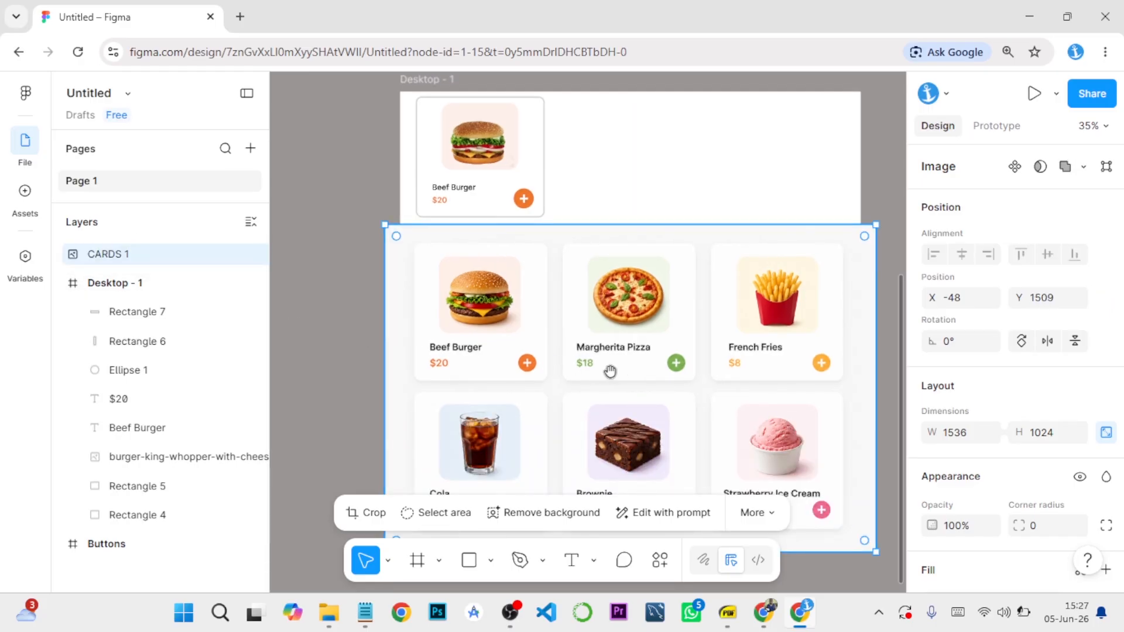
left_click_drag(610, 372, 565, 303)
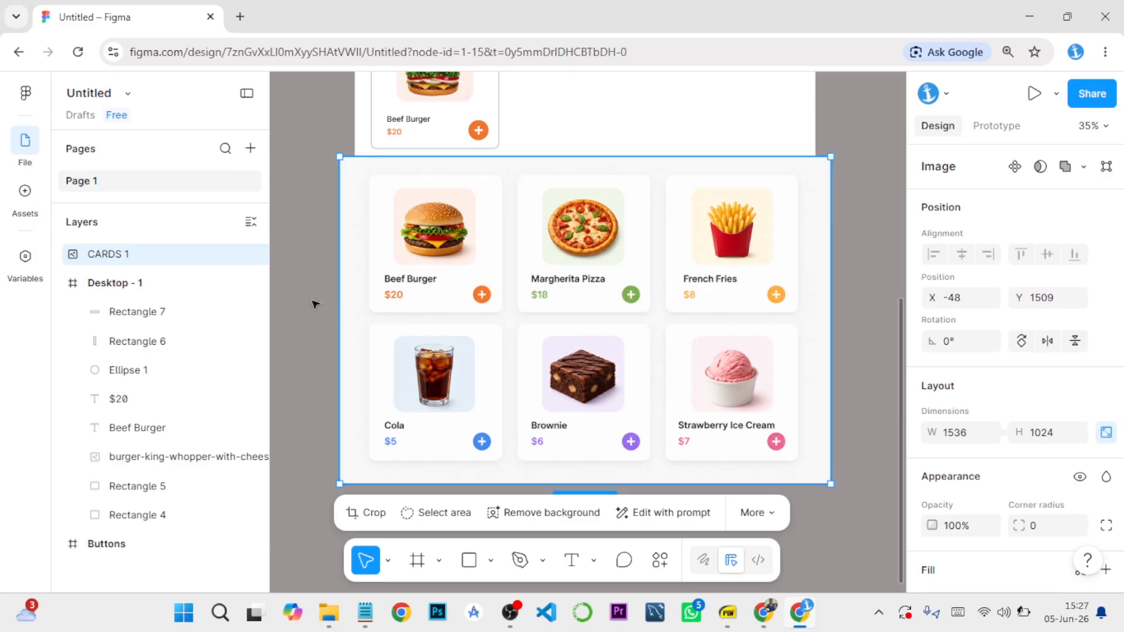
scroll(307, 296, "up", 3)
left_click(304, 274)
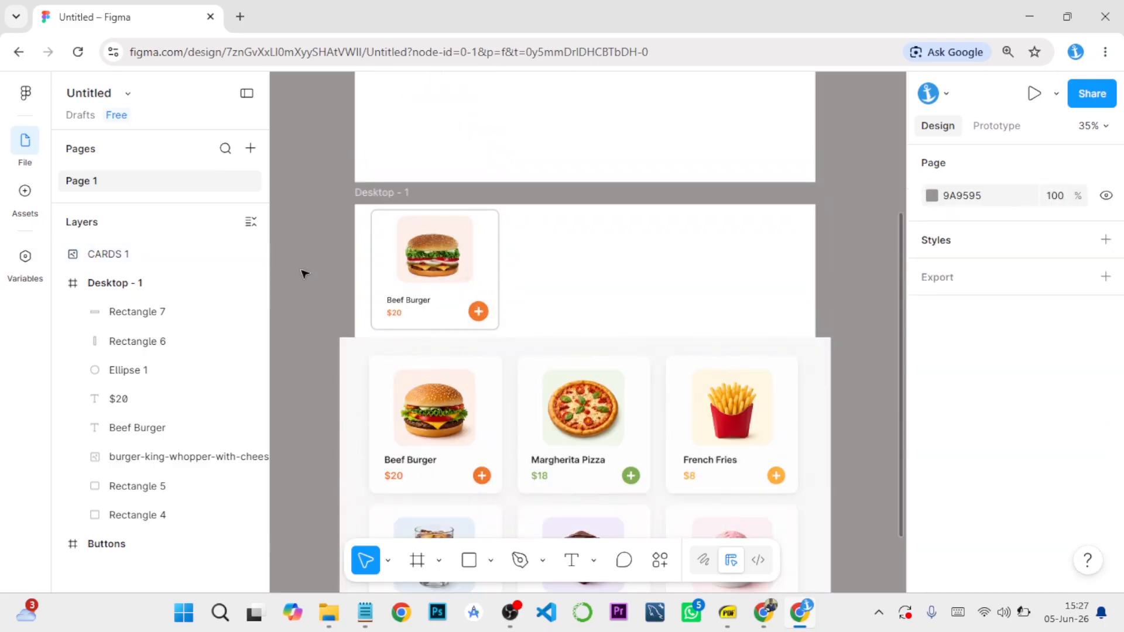
Group all layers of the new Beef Burger card, from Rectangle 4 through Rectangle 7.
left_click(147, 518)
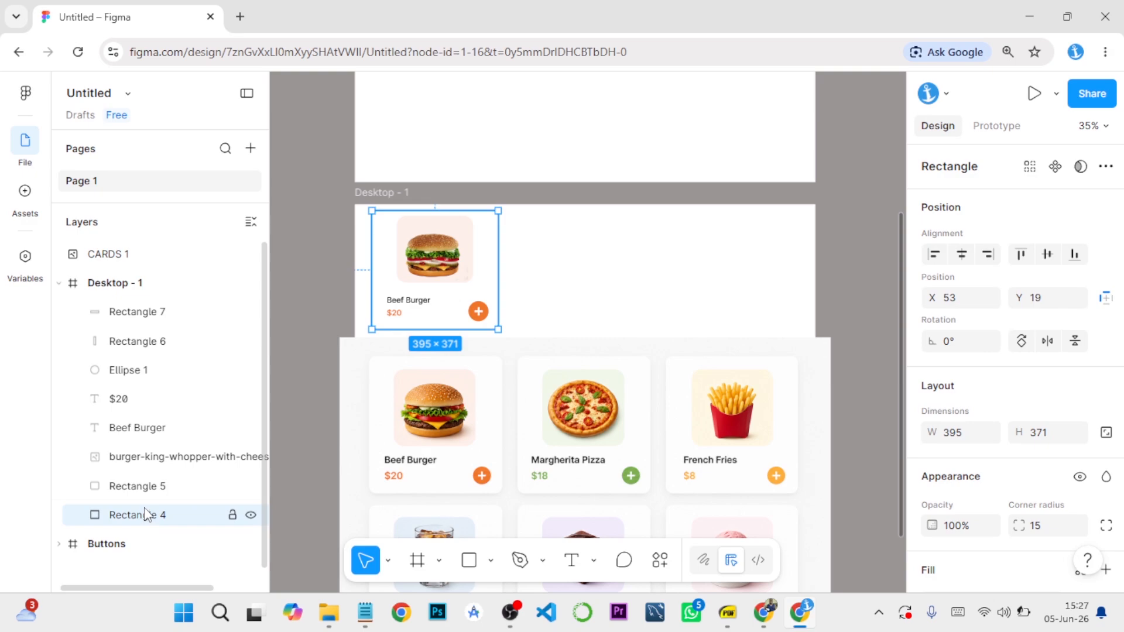
left_click(154, 316, "shift")
right_click(152, 317)
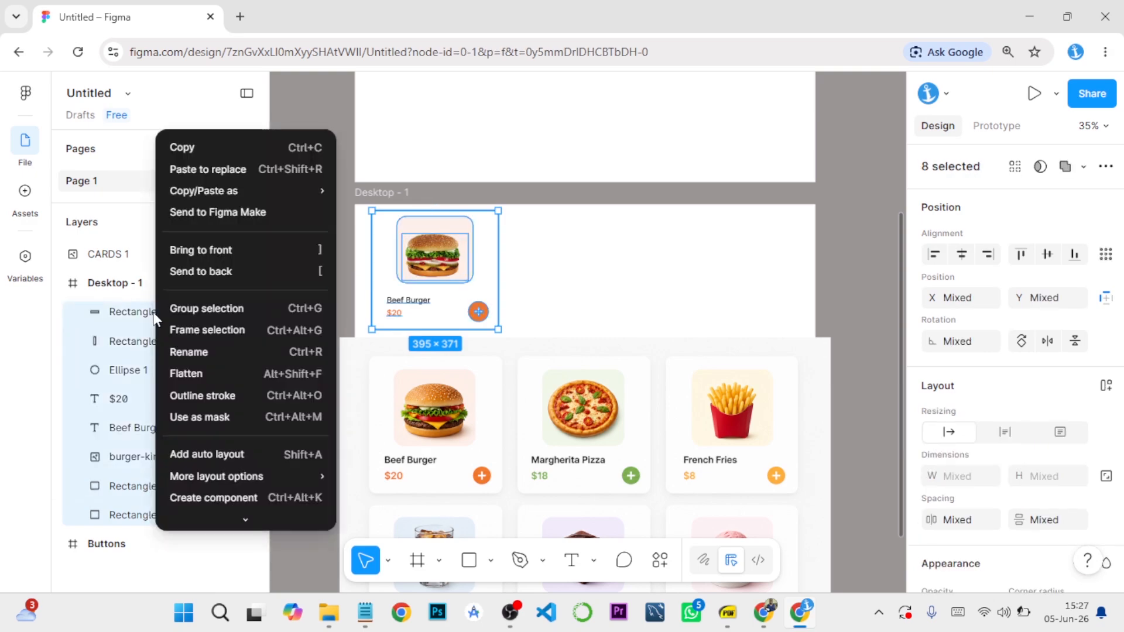
left_click(178, 307)
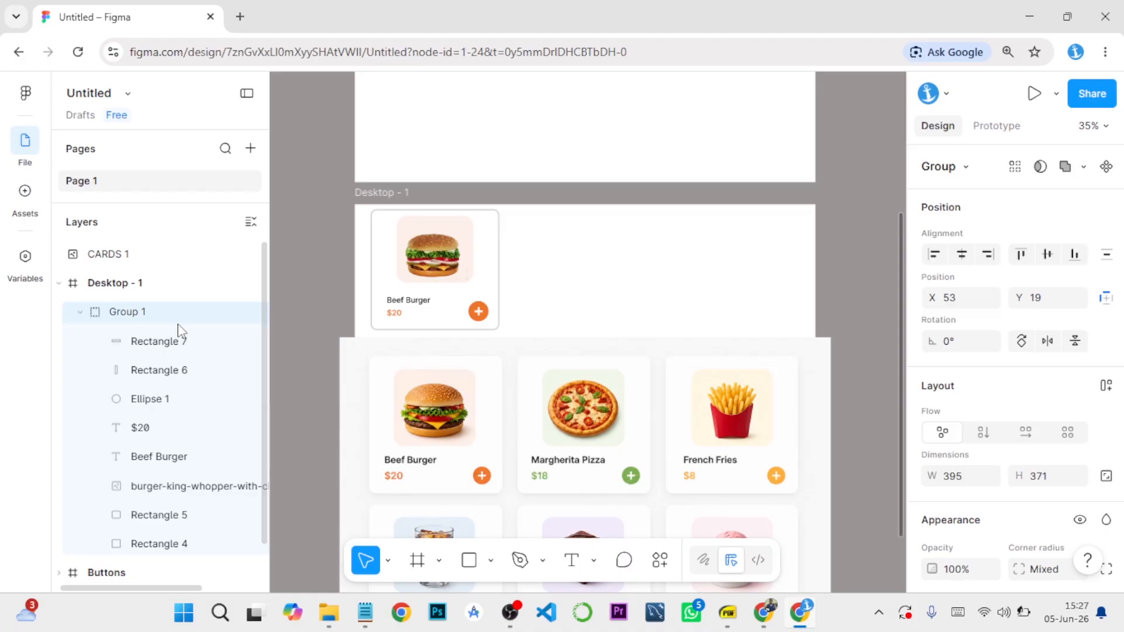
Rename the new group as Card, collapse its layers and deselect it.
double_click(133, 315)
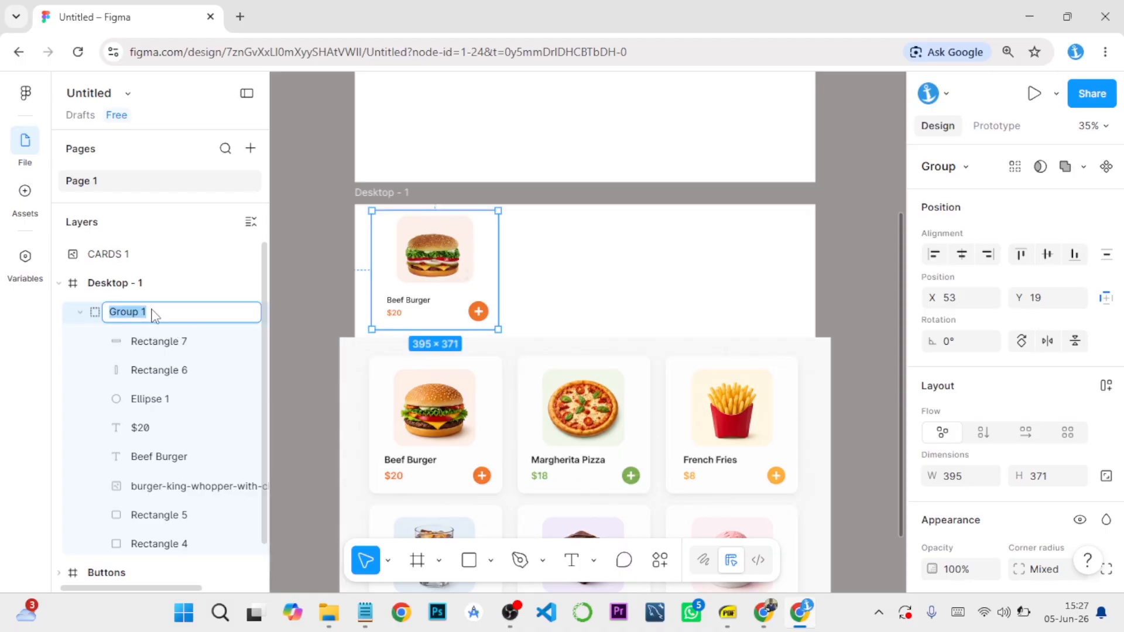
type("Card")
key("Return")
left_click(80, 312)
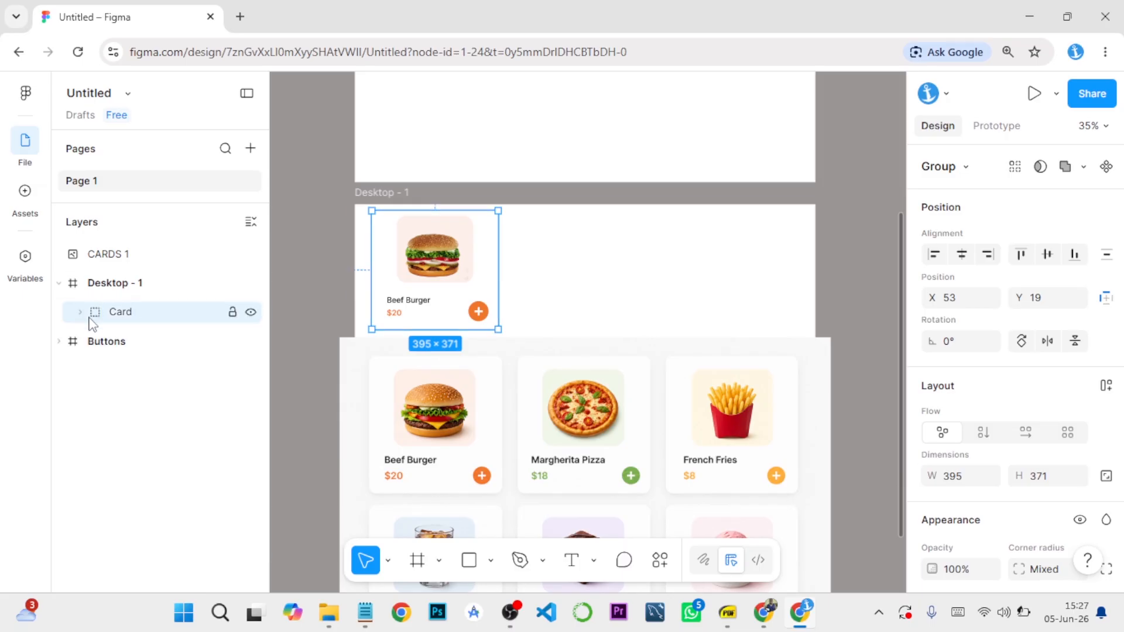
left_click(321, 306)
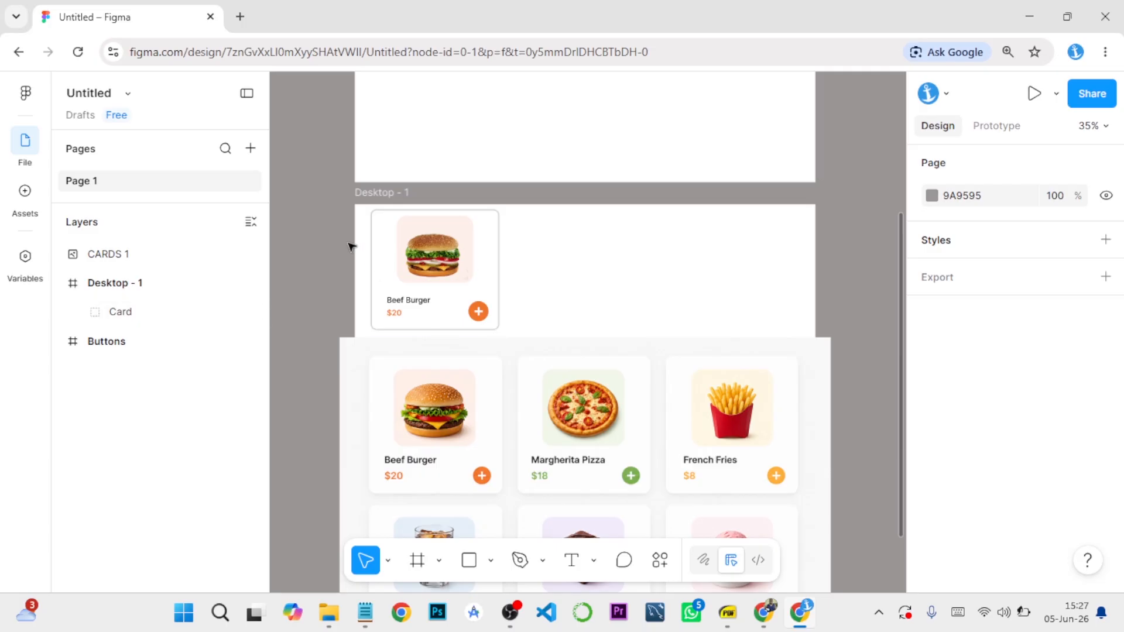
Review the finished buttons in the Buttons frame, the recreated burger card and the food cards in the reference image.
scroll(310, 256, "up", 5)
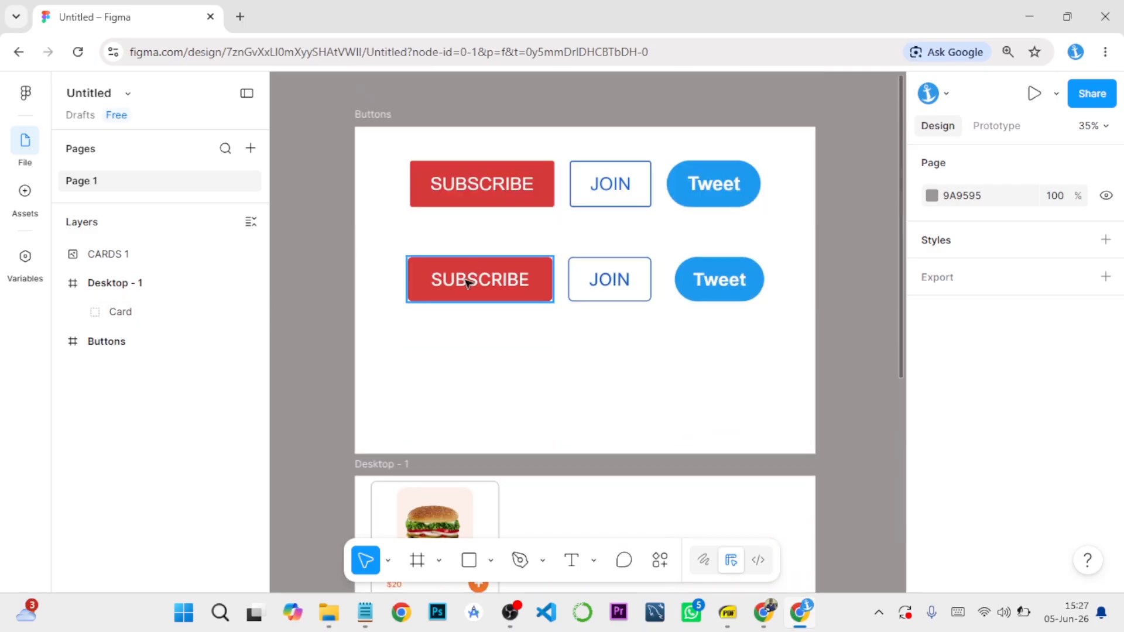
scroll(562, 294, "down", 7)
scroll(440, 300, "down", 3)
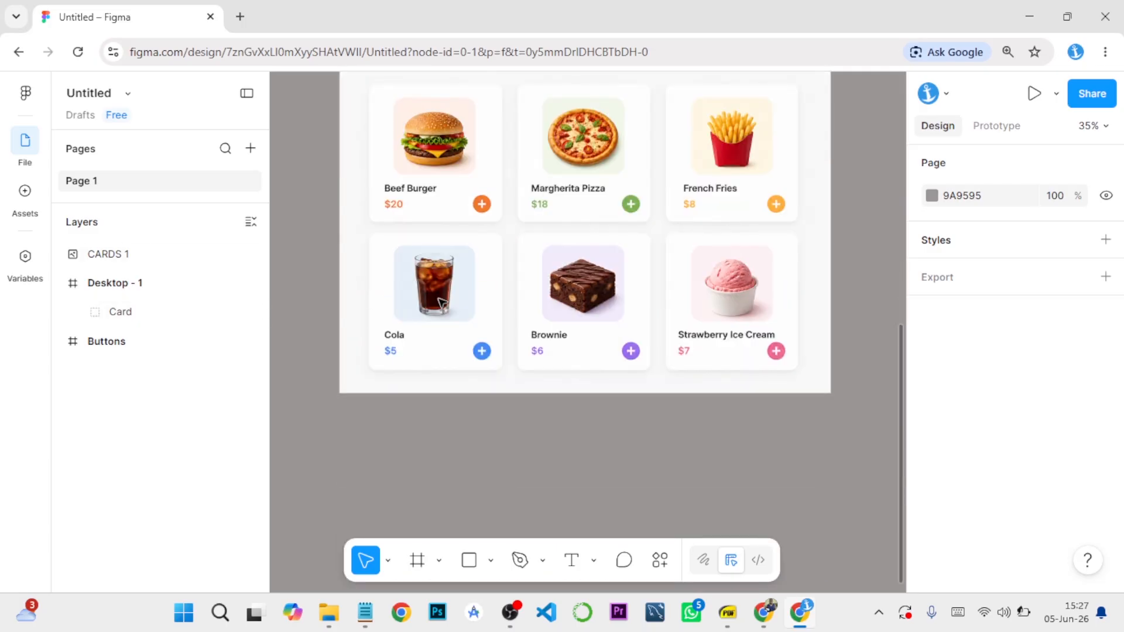
scroll(442, 296, "up", 11)
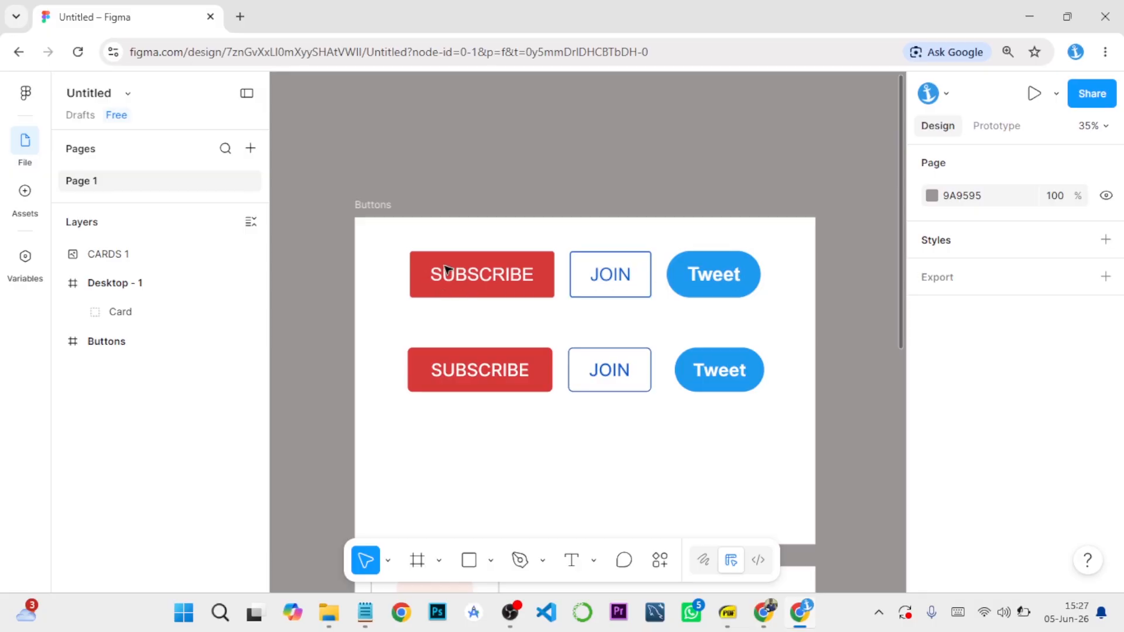
scroll(622, 283, "down", 6)
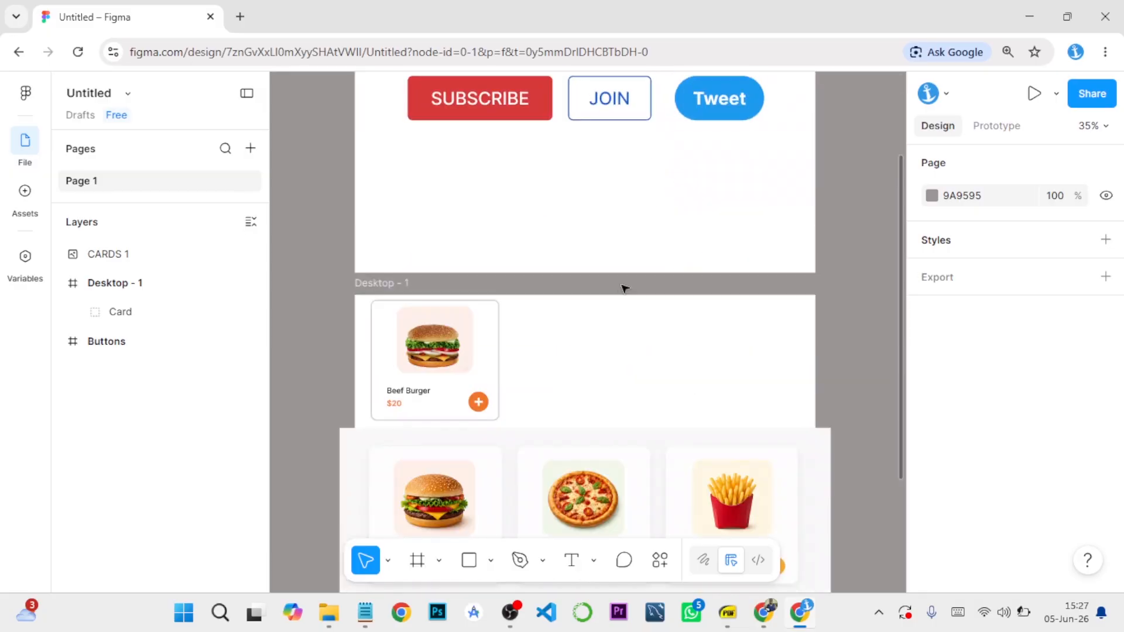
scroll(470, 216, "up", 2)
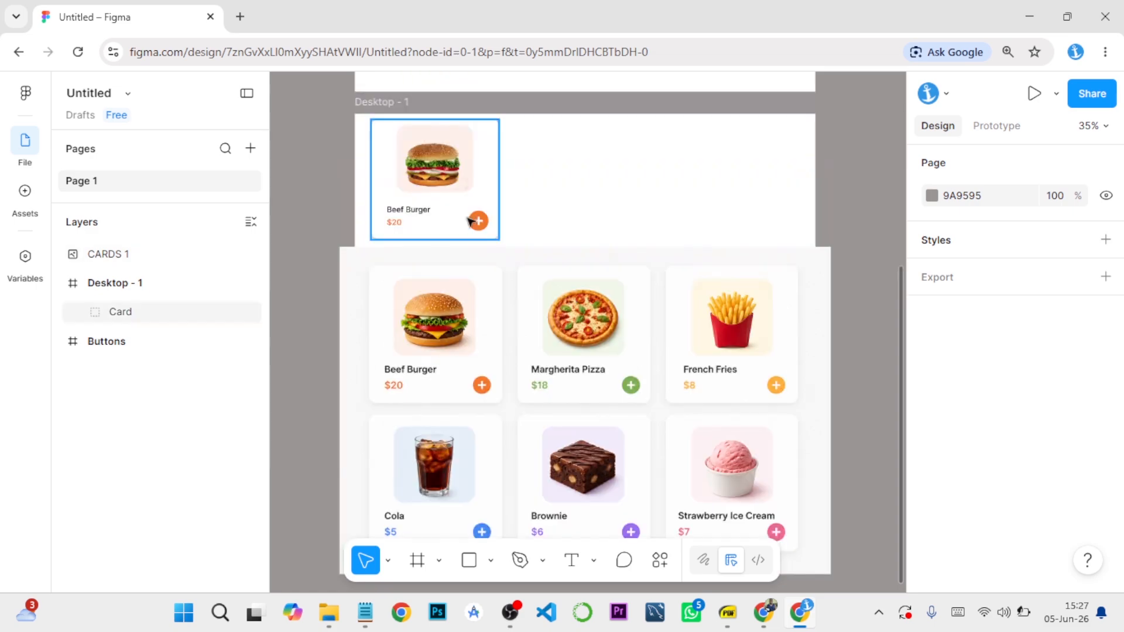
scroll(475, 231, "down", 2)
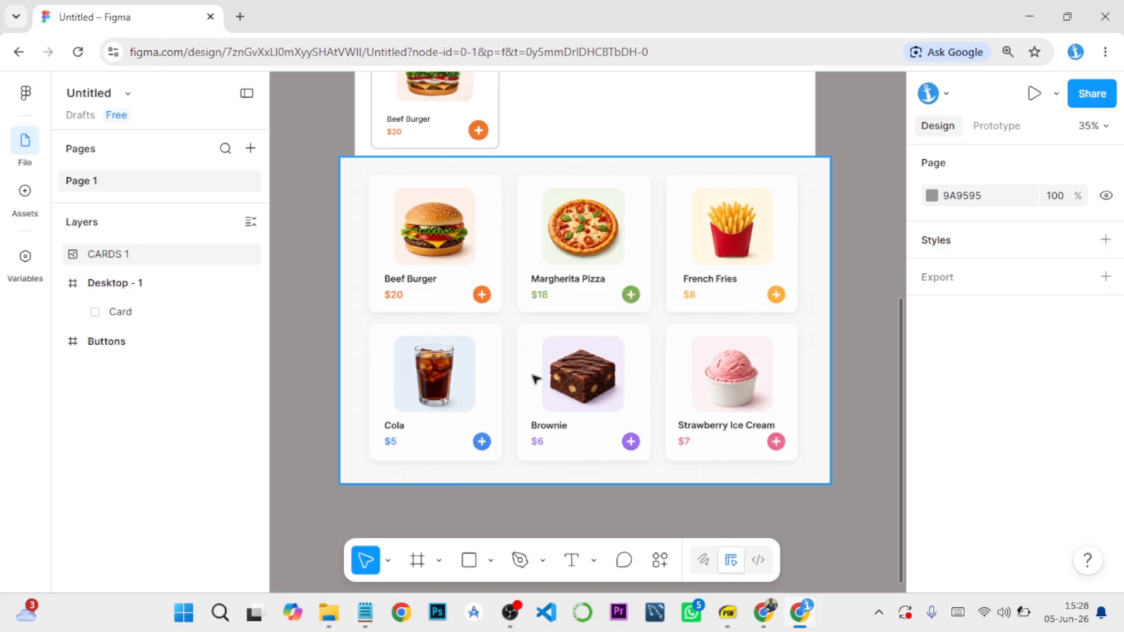
scroll(562, 313, "up", 6)
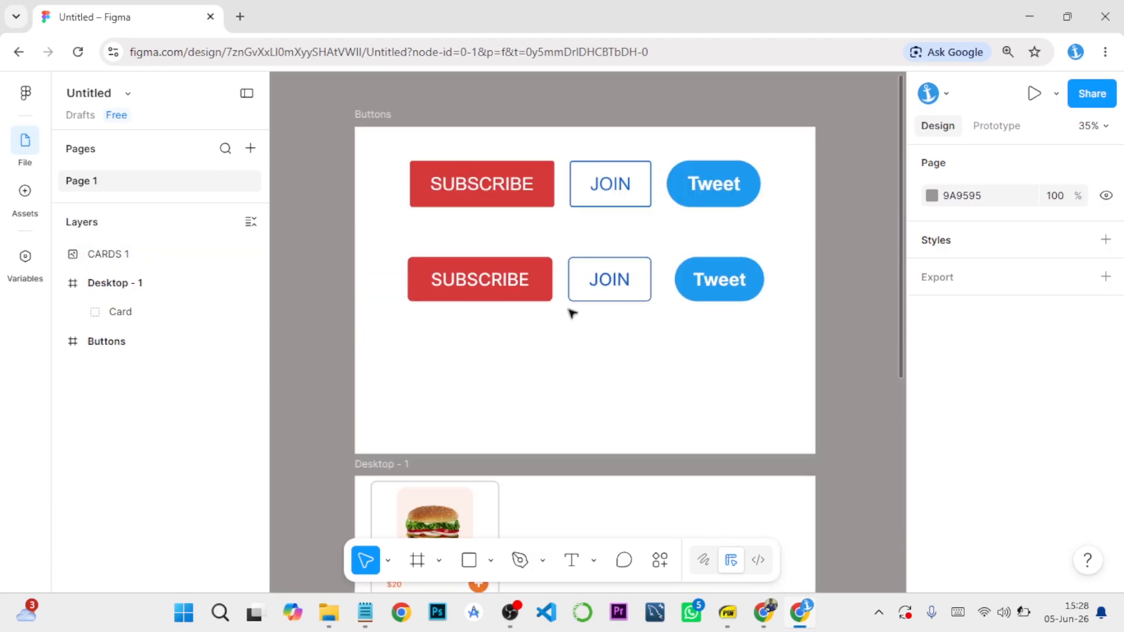
scroll(571, 313, "down", 3)
Switch to File Explorer and open the ALL DESIGNS image from the Section 5 Creating Foundational UI Elements folder.
mouse_move(329, 613)
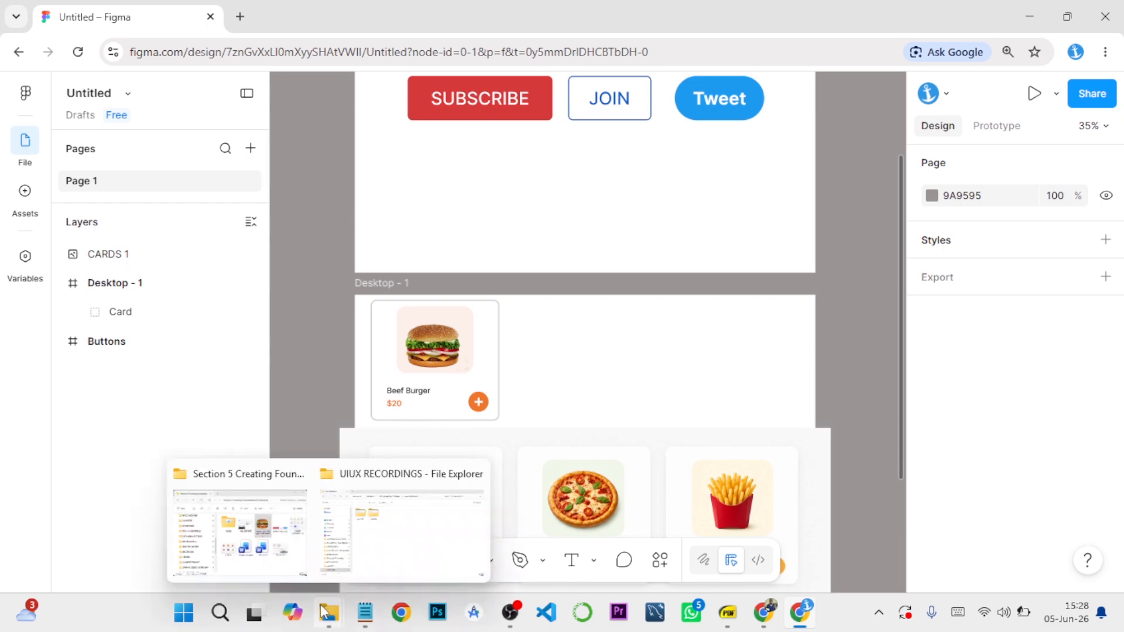
left_click(303, 562)
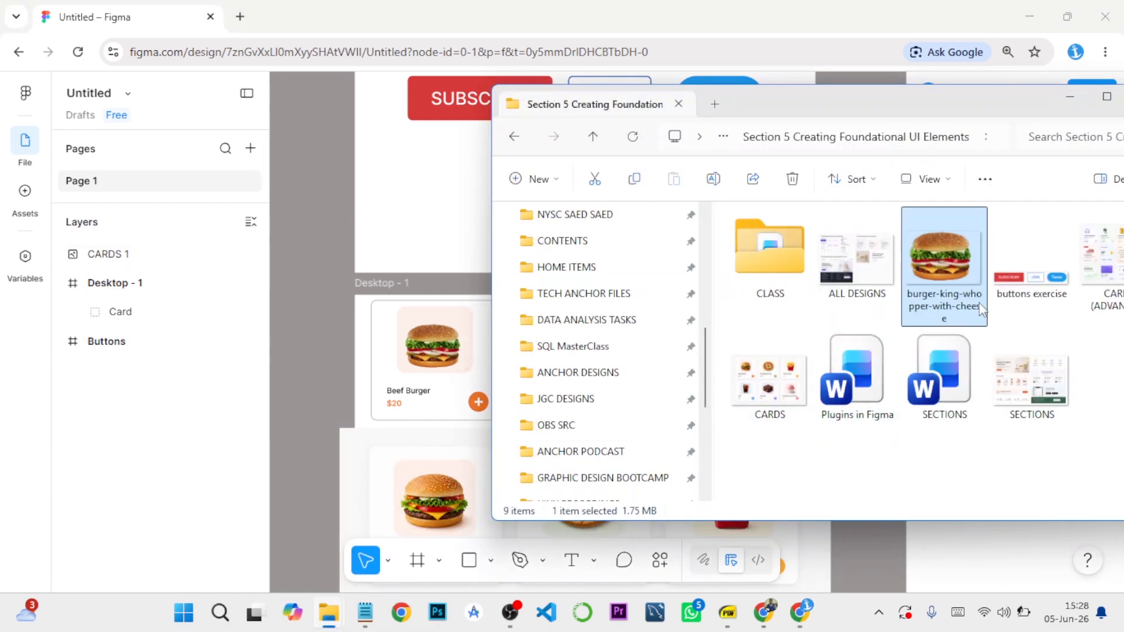
left_click(870, 282)
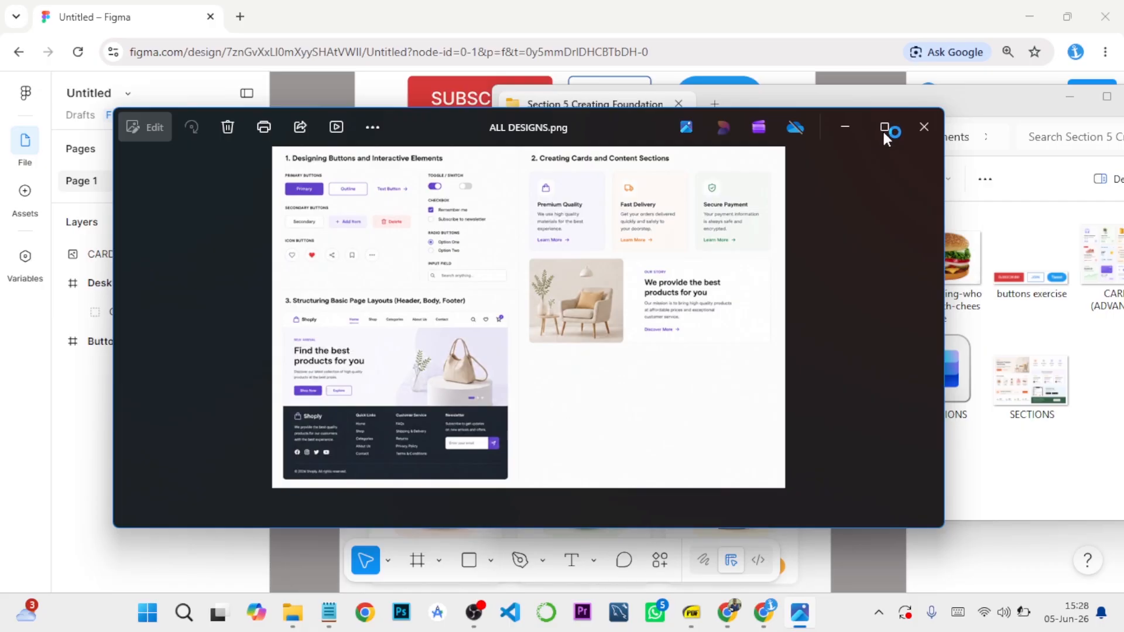
Examine the buttons, cards and page layouts in the enlarged ALL DESIGNS image, close it and return to Figma.
left_click(887, 125)
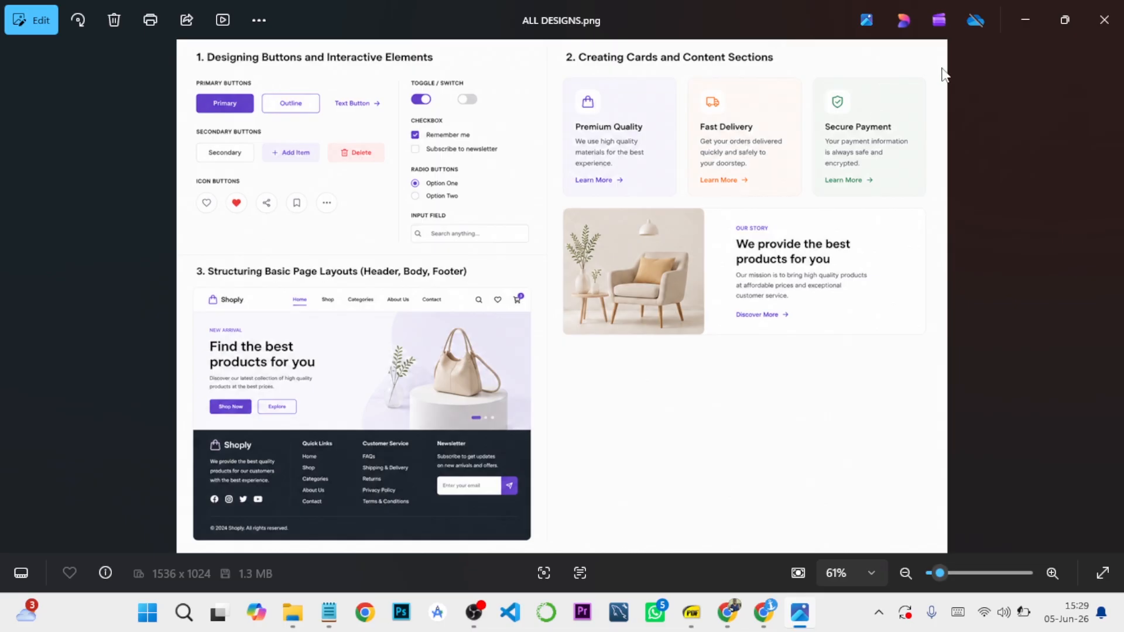
left_click(1101, 21)
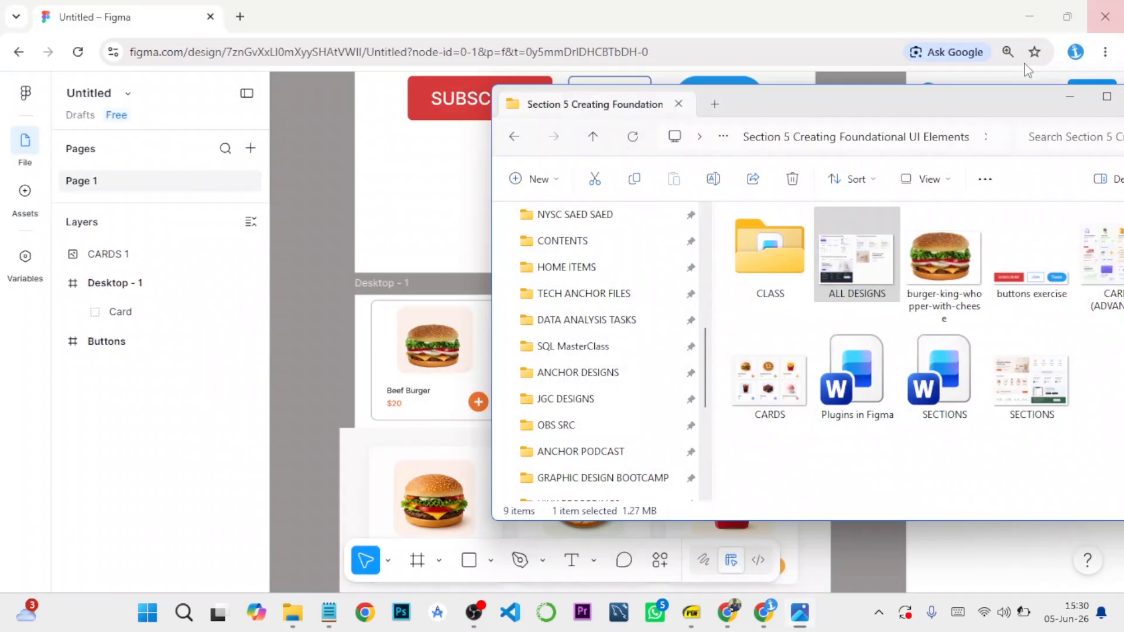
left_click(324, 270)
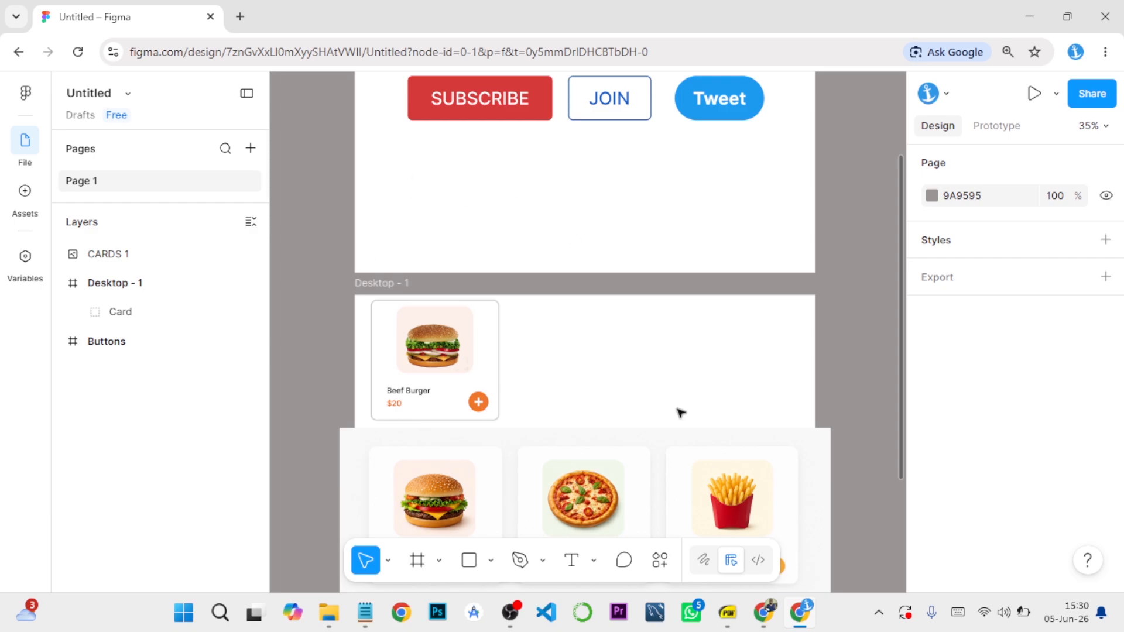
mouse_move(754, 595)
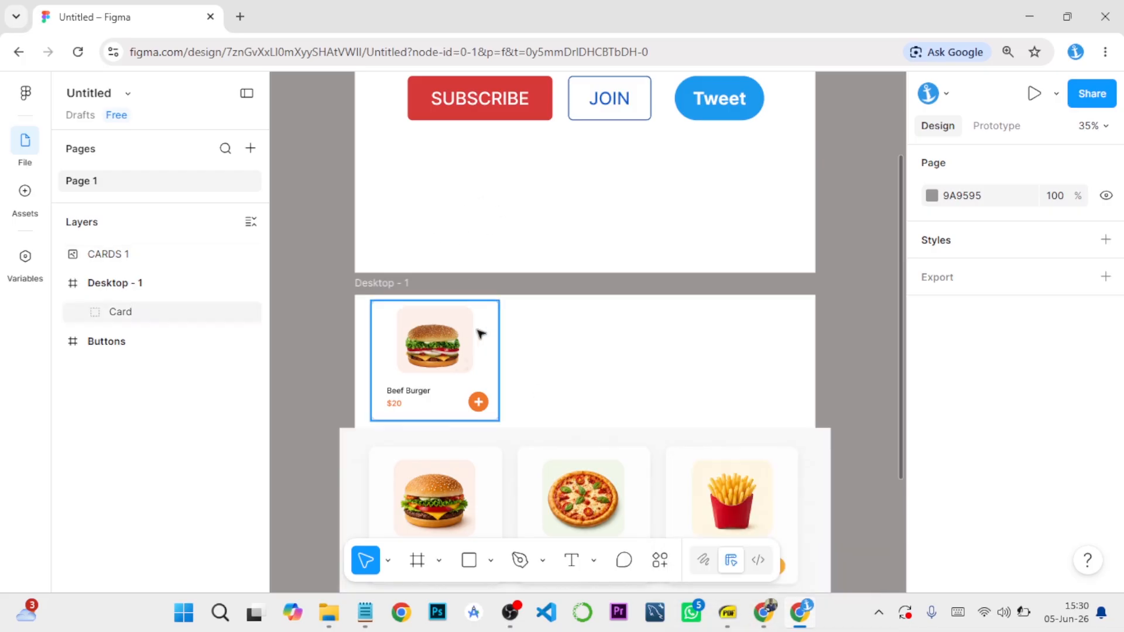
Add the text "Text Button" in the Buttons frame, in the empty area below the SUBSCRIBE and JOIN buttons.
left_click(136, 343)
left_click(57, 343)
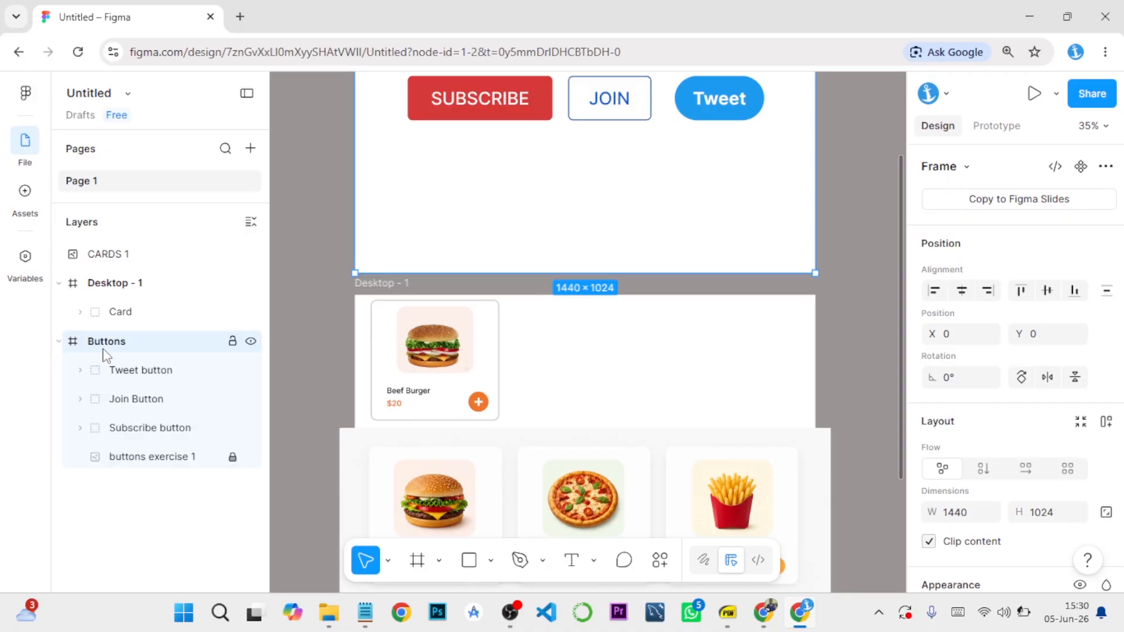
left_click(573, 562)
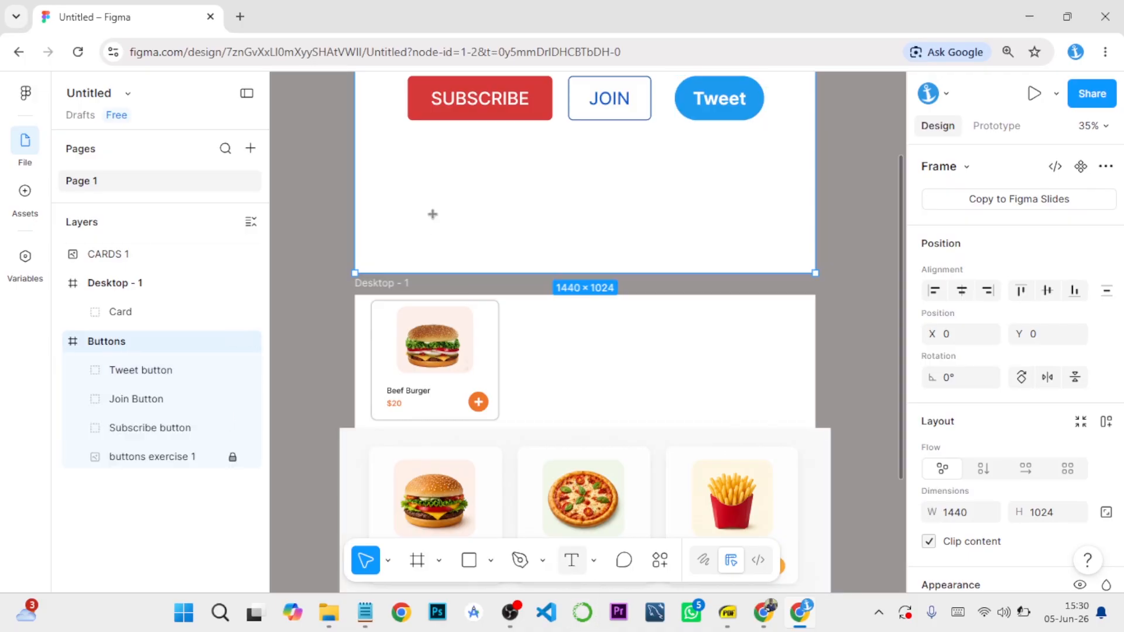
left_click(433, 193)
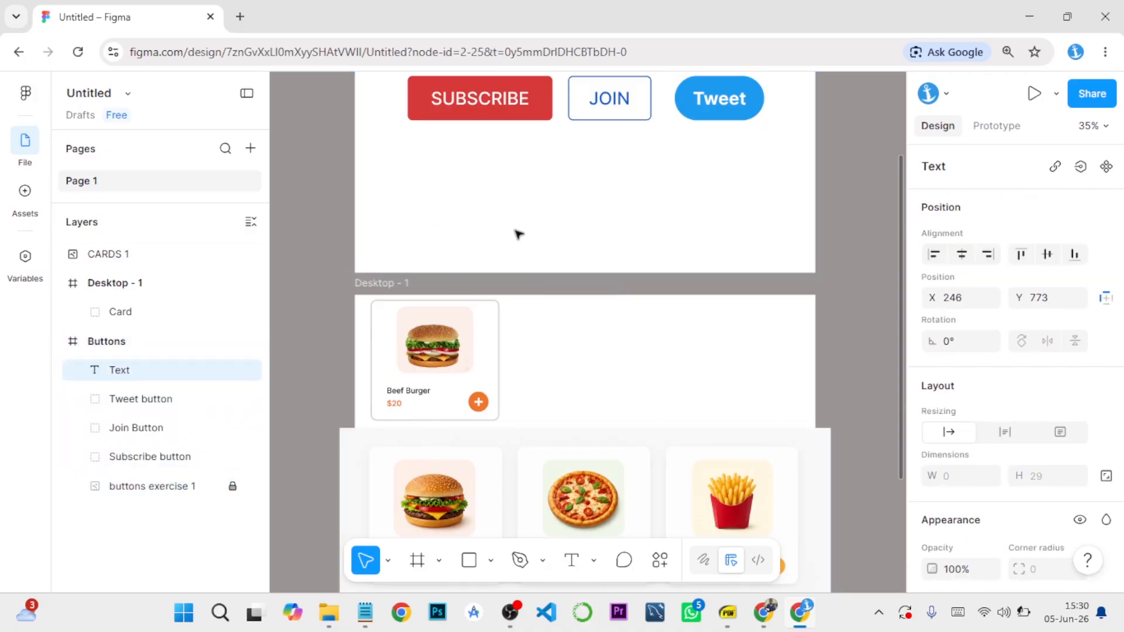
type("Te")
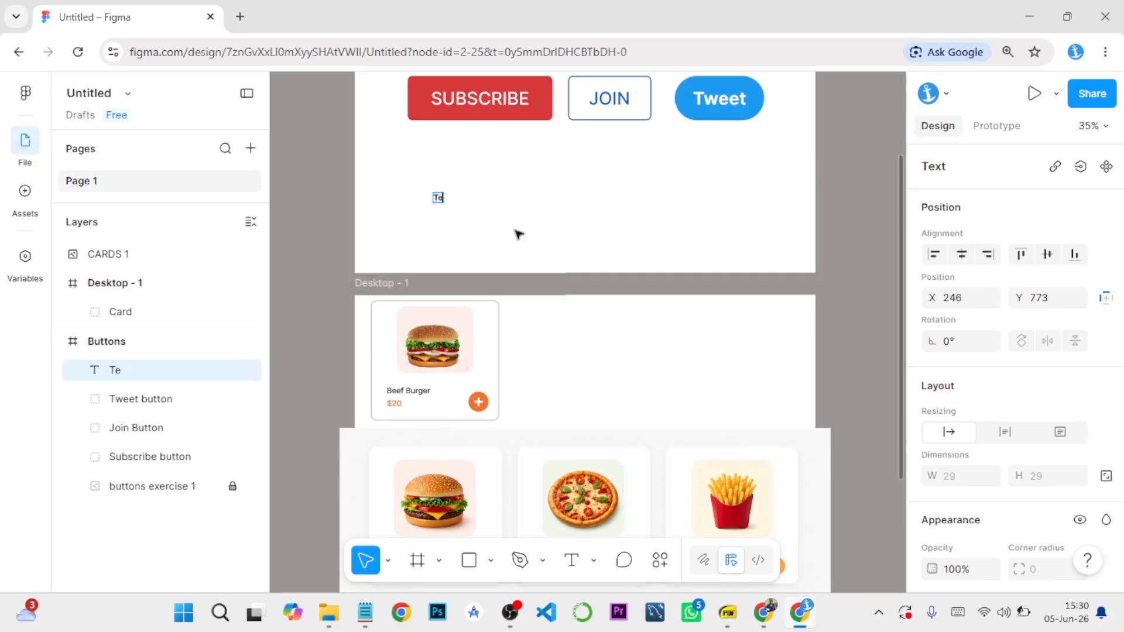
type("xt Button")
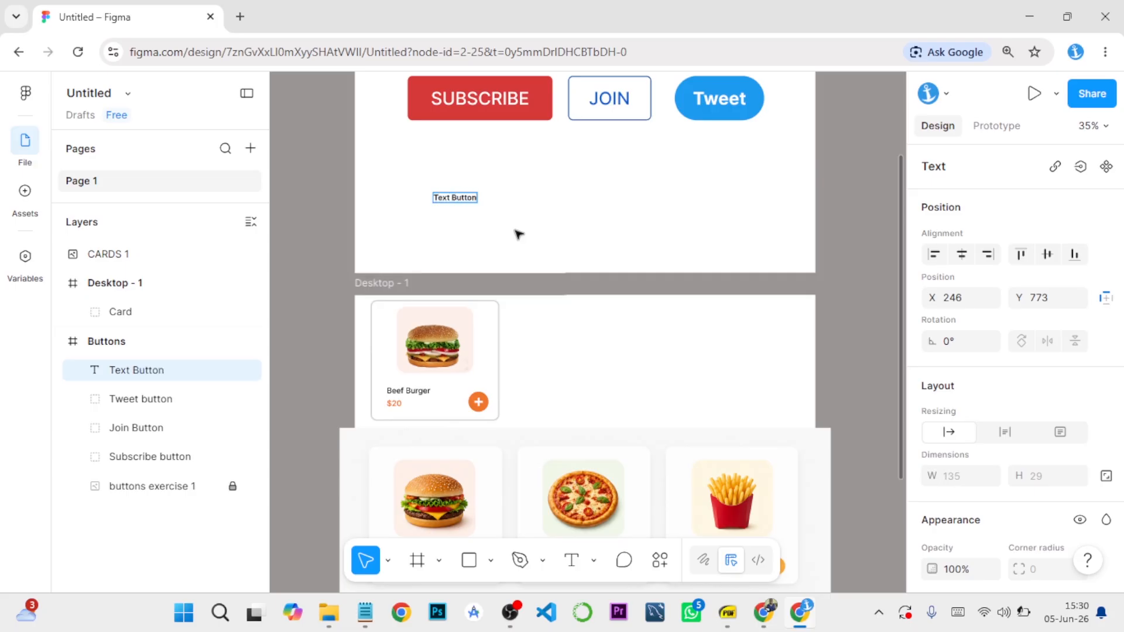
key("Escape")
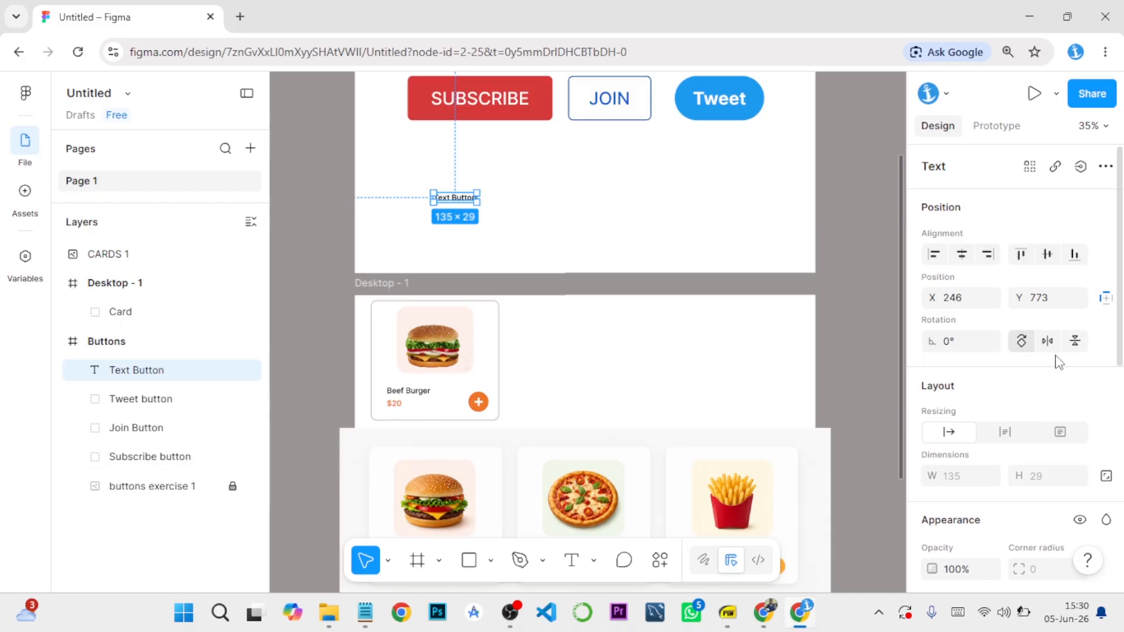
Set the font size of the "Text Button" text to 40.
scroll(1042, 461, "down", 4)
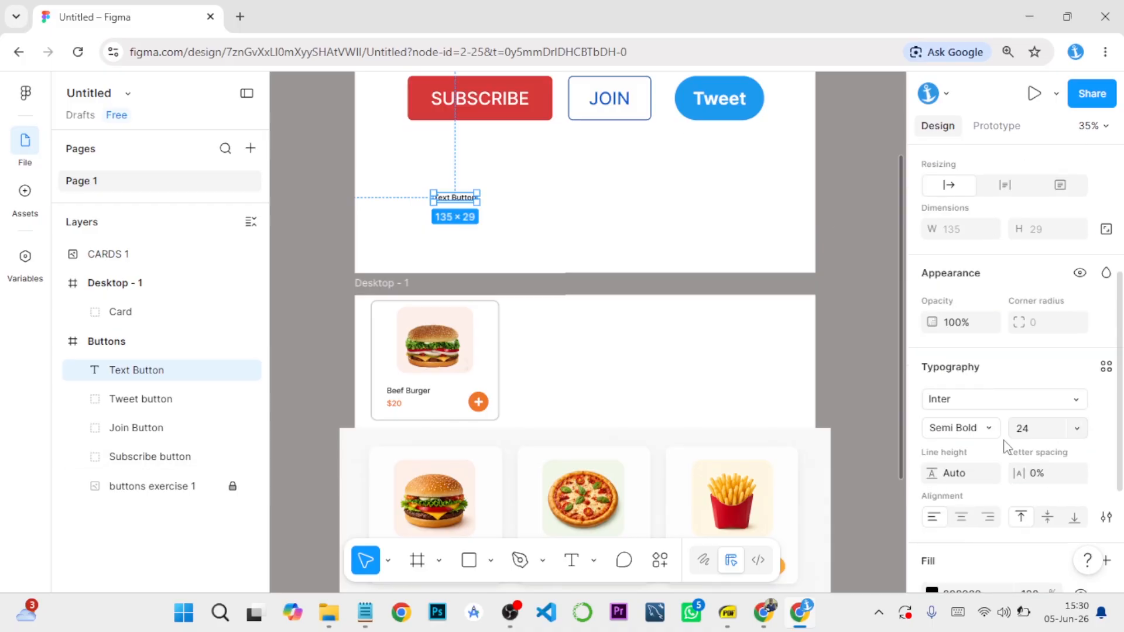
left_click(1072, 431)
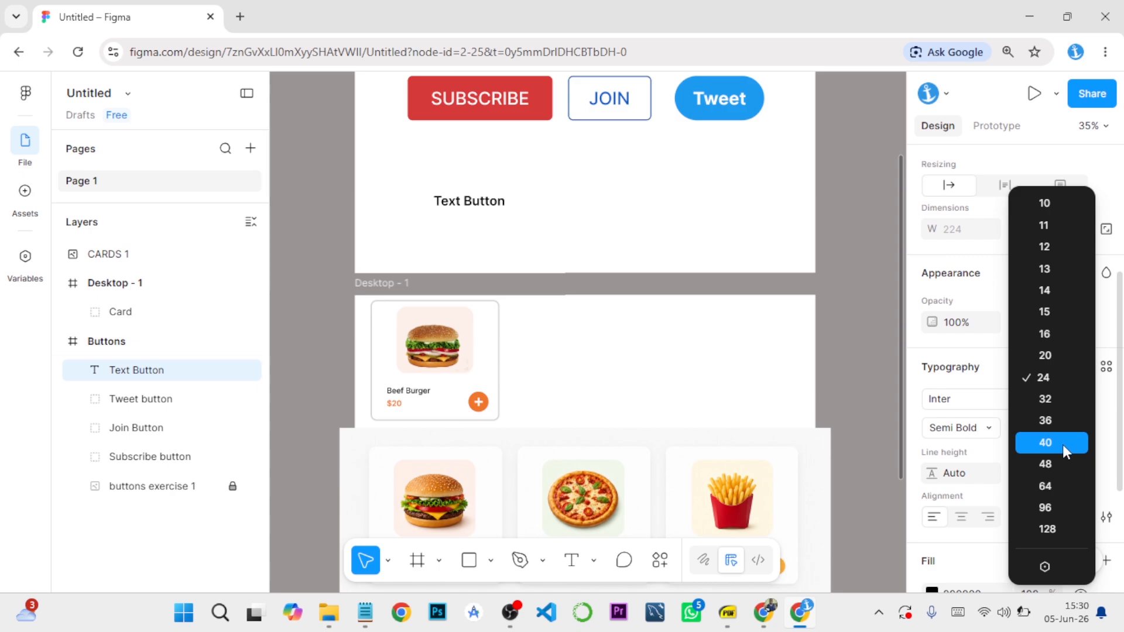
left_click(1063, 445)
Sample the Tweet button's blue as the "Text Button" text fill, darken it to 0B5282 and deselect the text.
scroll(952, 457, "down", 3)
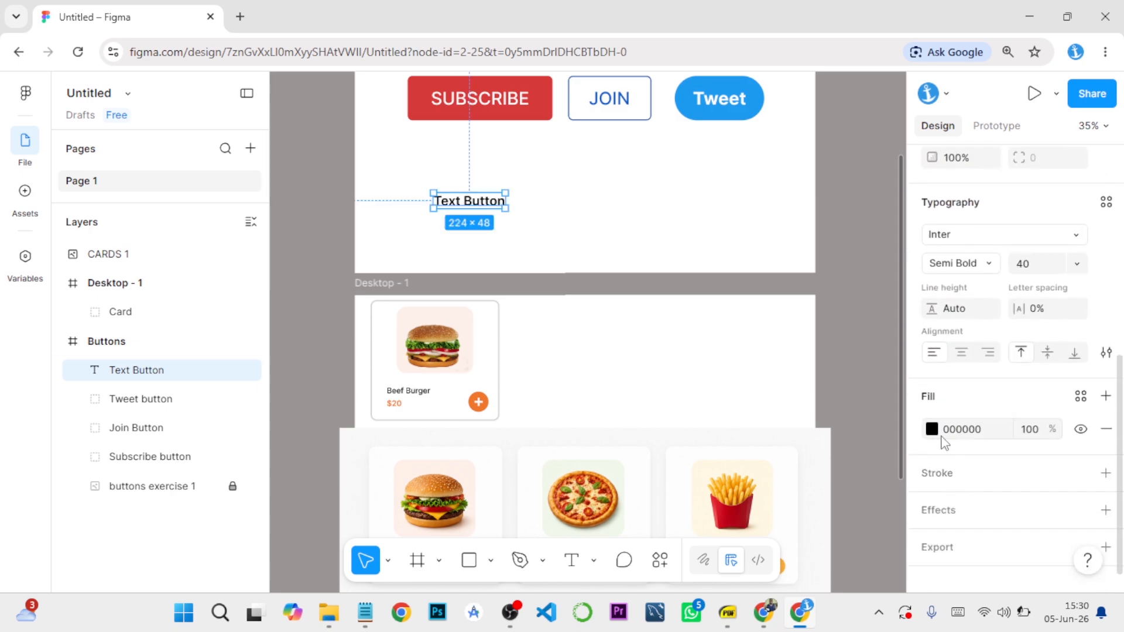
left_click(931, 429)
left_click(715, 467)
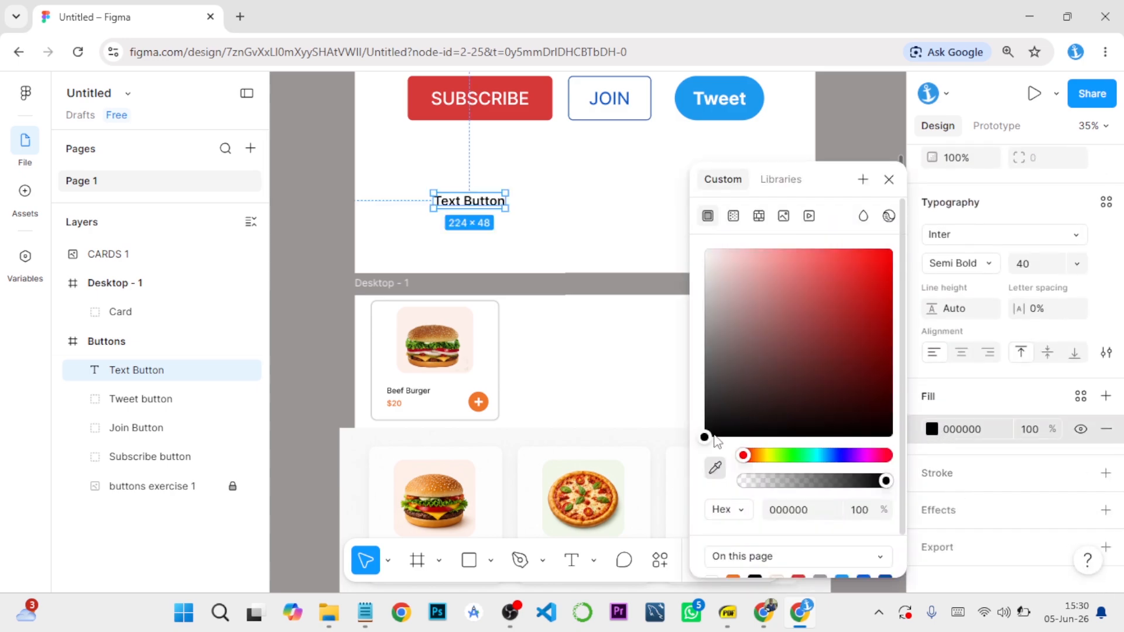
left_click(752, 101)
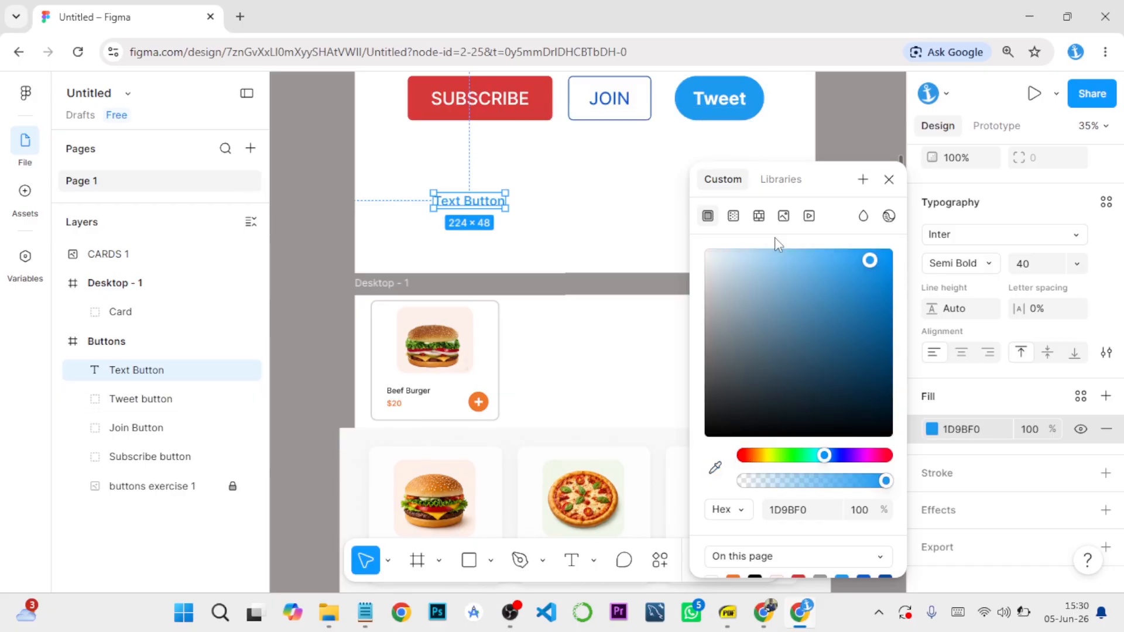
left_click_drag(881, 335, 876, 346)
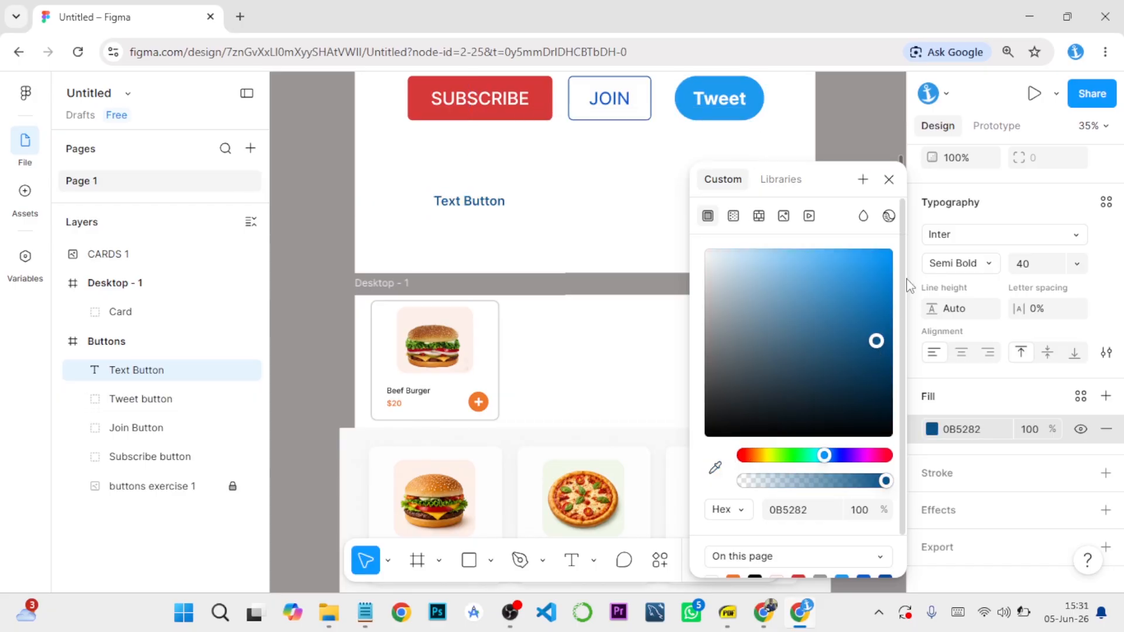
left_click(889, 180)
left_click(523, 202)
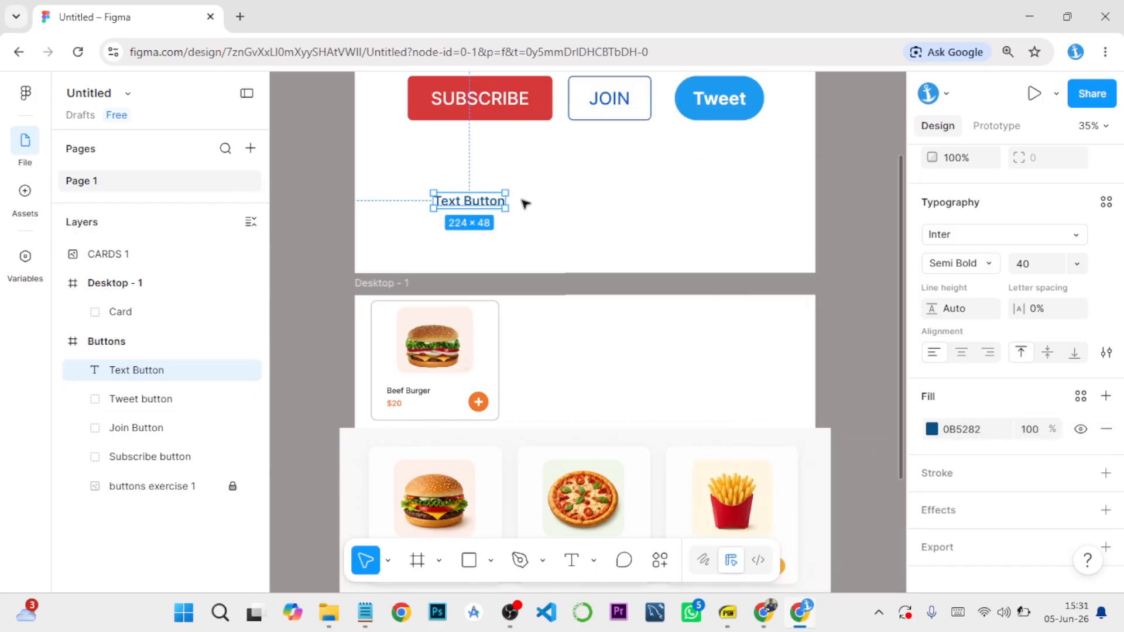
Launch the Material Design Icons plugin on the canvas.
right_click(850, 208)
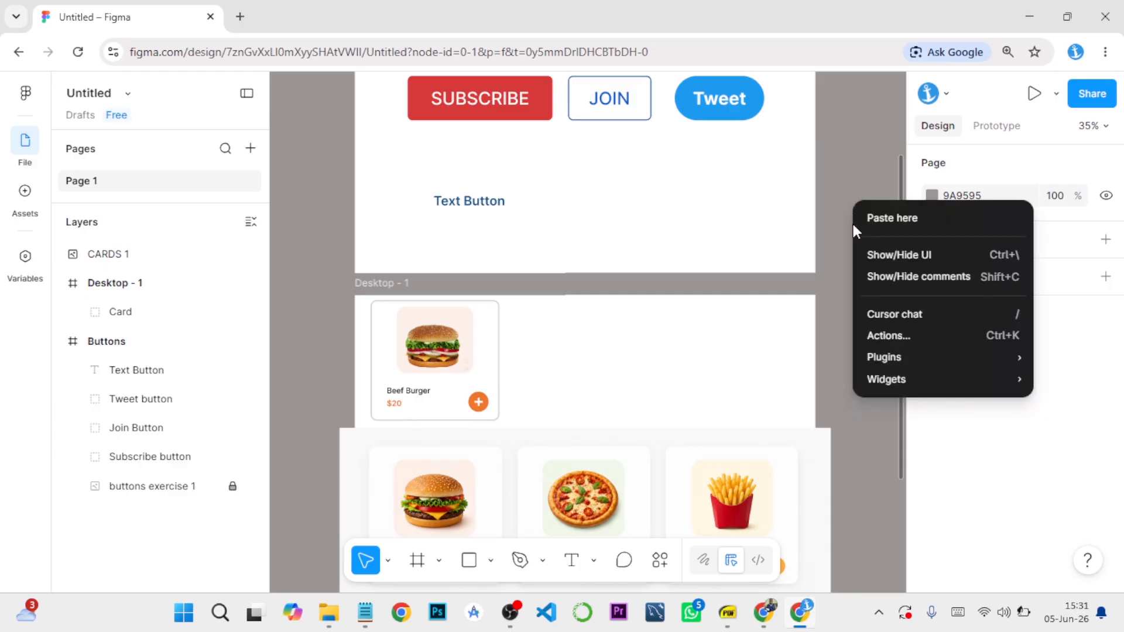
mouse_move(906, 359)
left_click(756, 379)
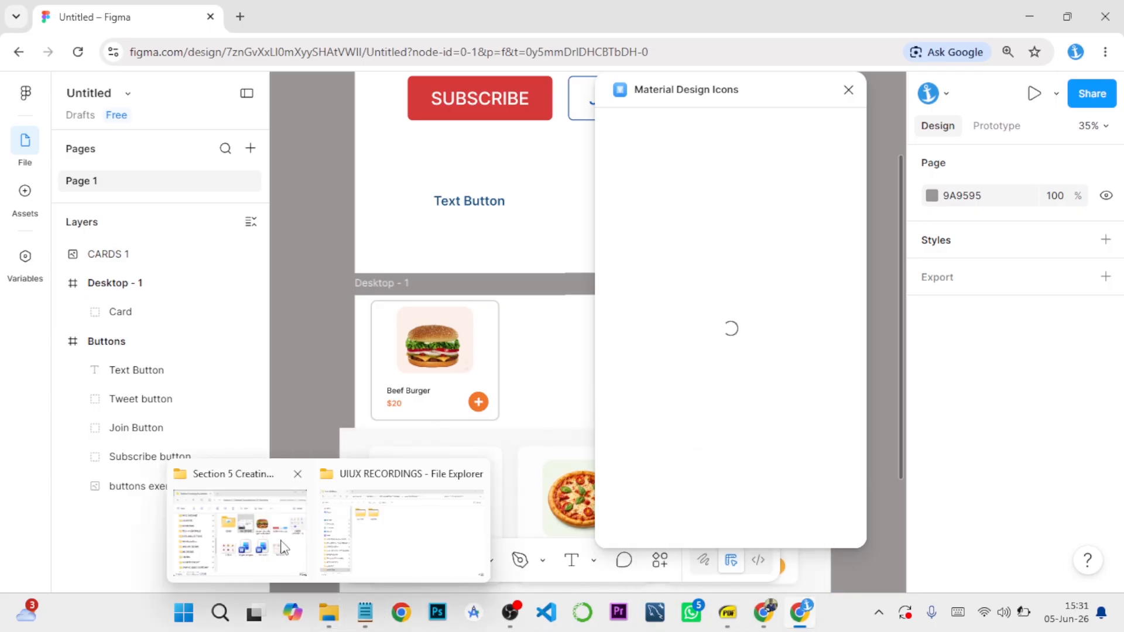
Check the Text Button sample in the ALL DESIGNS reference image, minimize it and return to Figma.
left_click(283, 539)
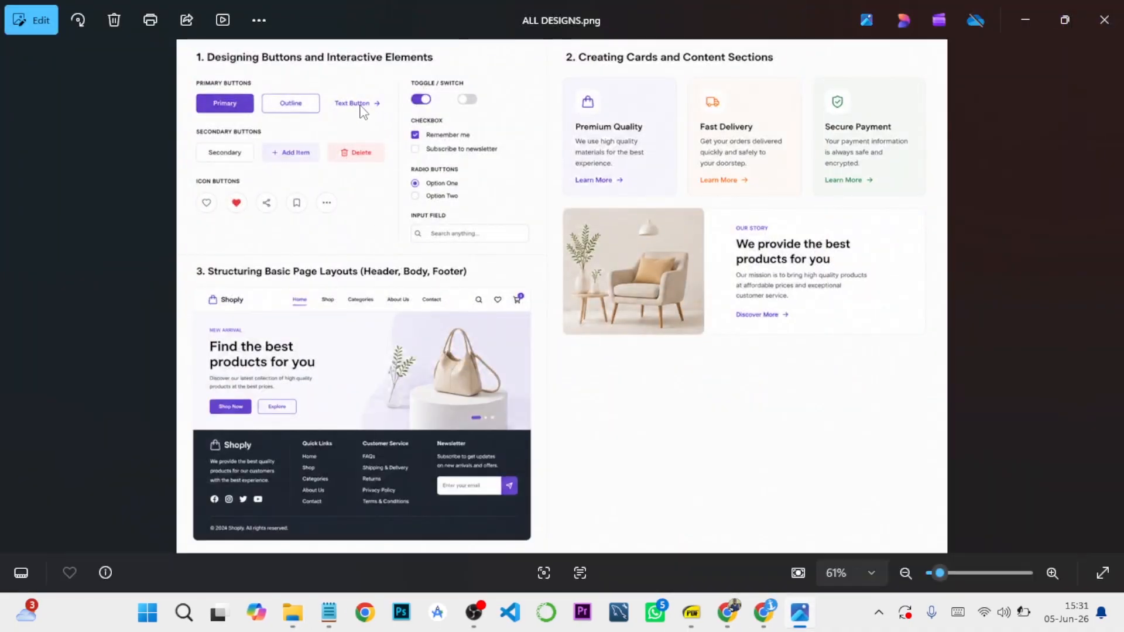
left_click(1033, 13)
left_click(331, 213)
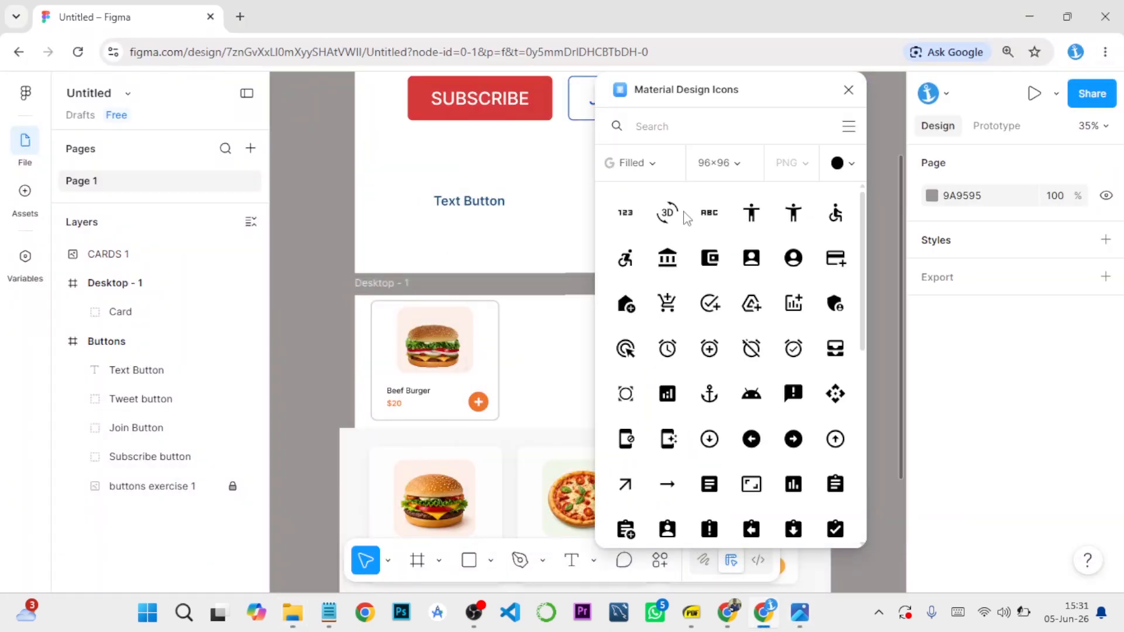
Search the Material Design Icons plugin for "arrow", insert the filled 96×96 Arrow forward icon and close the plugin.
left_click(679, 134)
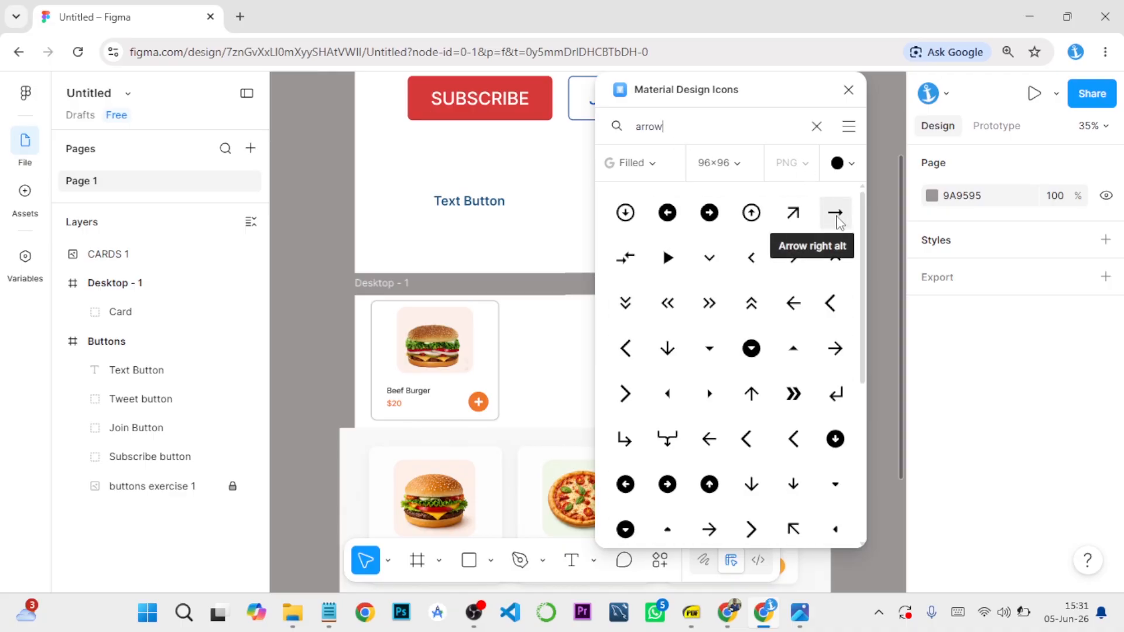
left_click(837, 356)
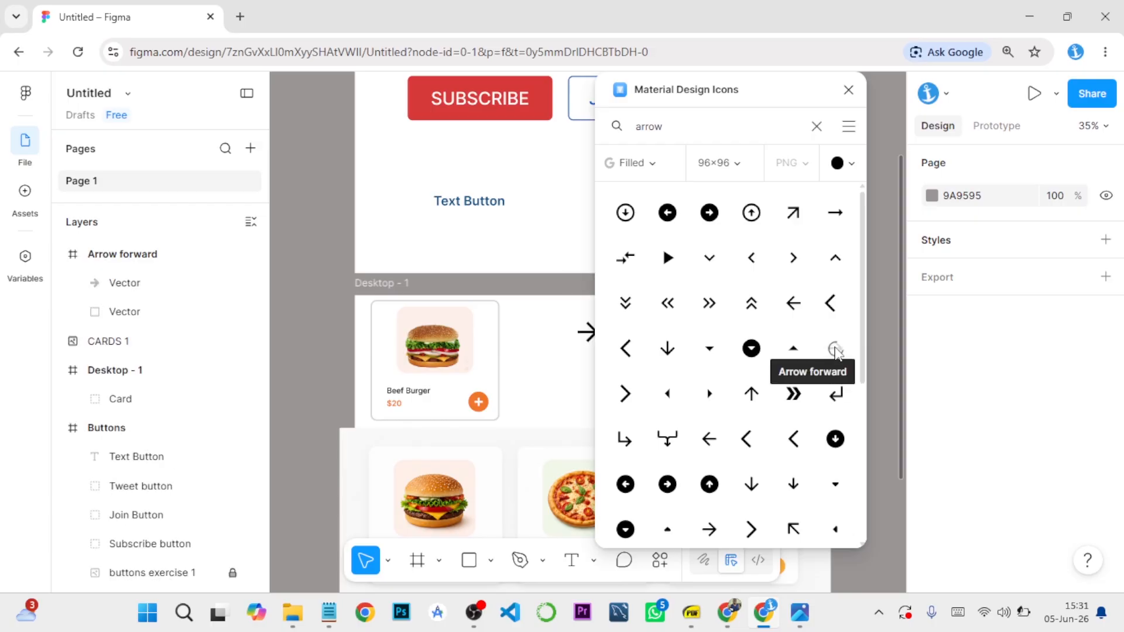
left_click(854, 94)
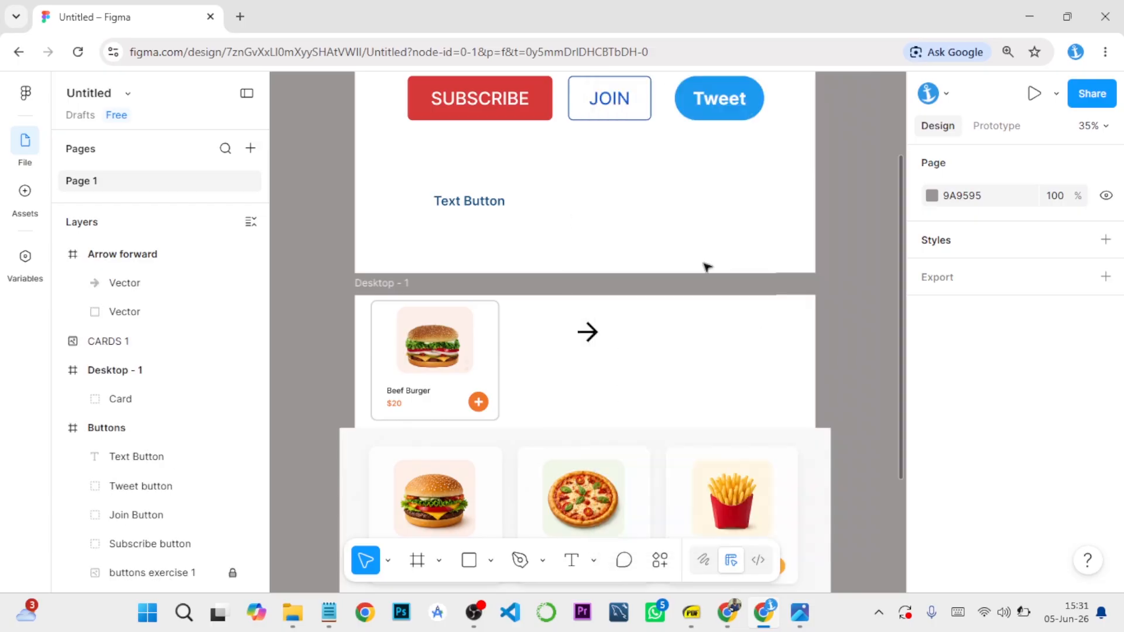
Select the whole Arrow forward frame and move it into the Buttons frame, just right of the "Text Button" text.
left_click(591, 333)
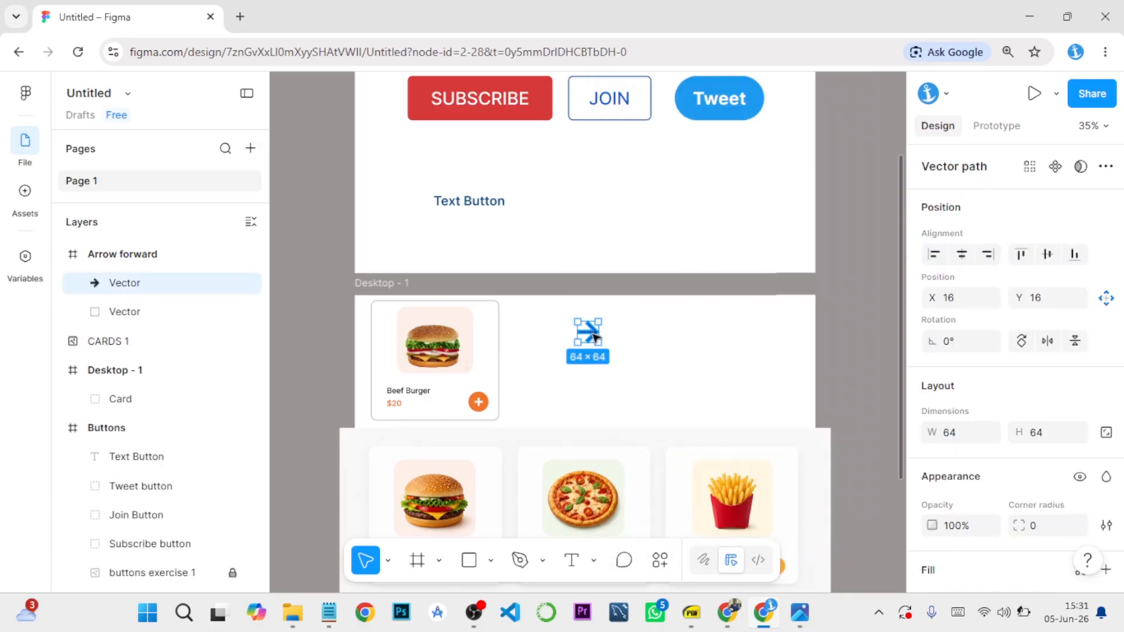
left_click(155, 254)
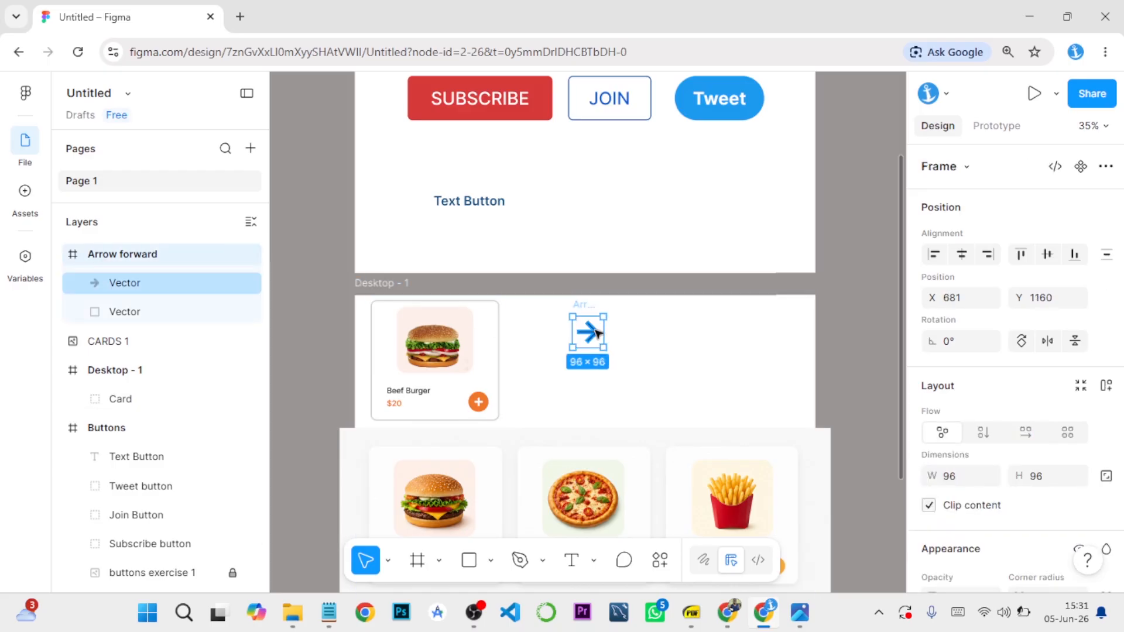
left_click_drag(596, 332, 539, 202)
scroll(547, 199, "up", 5)
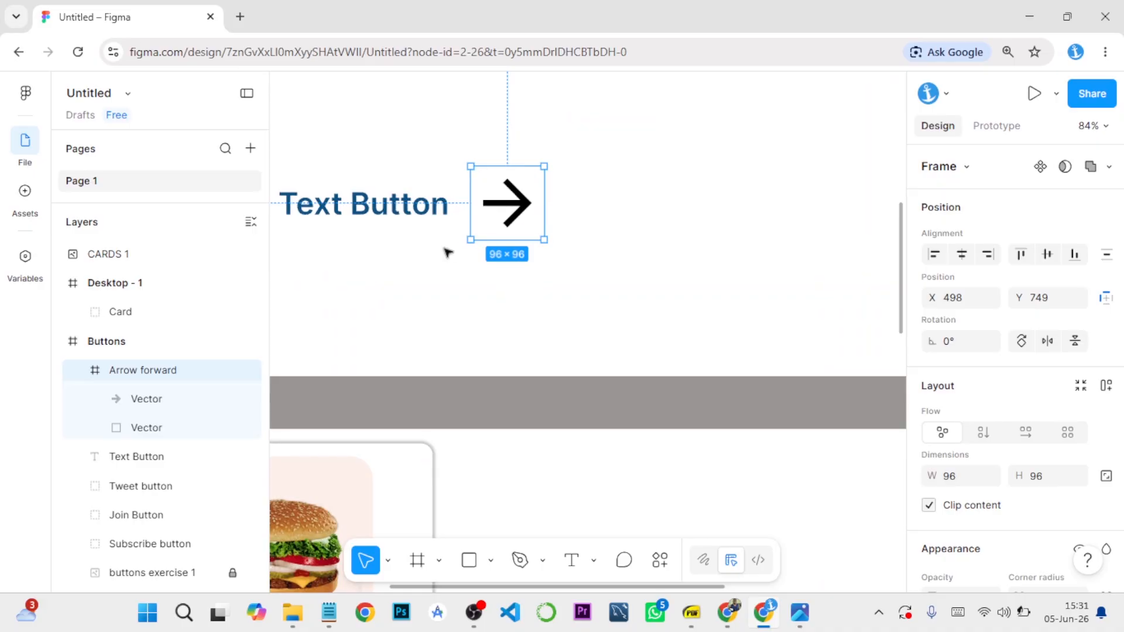
Scale the Arrow forward icon down to 48 × 48 and align it right beside the "Text Button" text.
left_click_drag(412, 256, 593, 306)
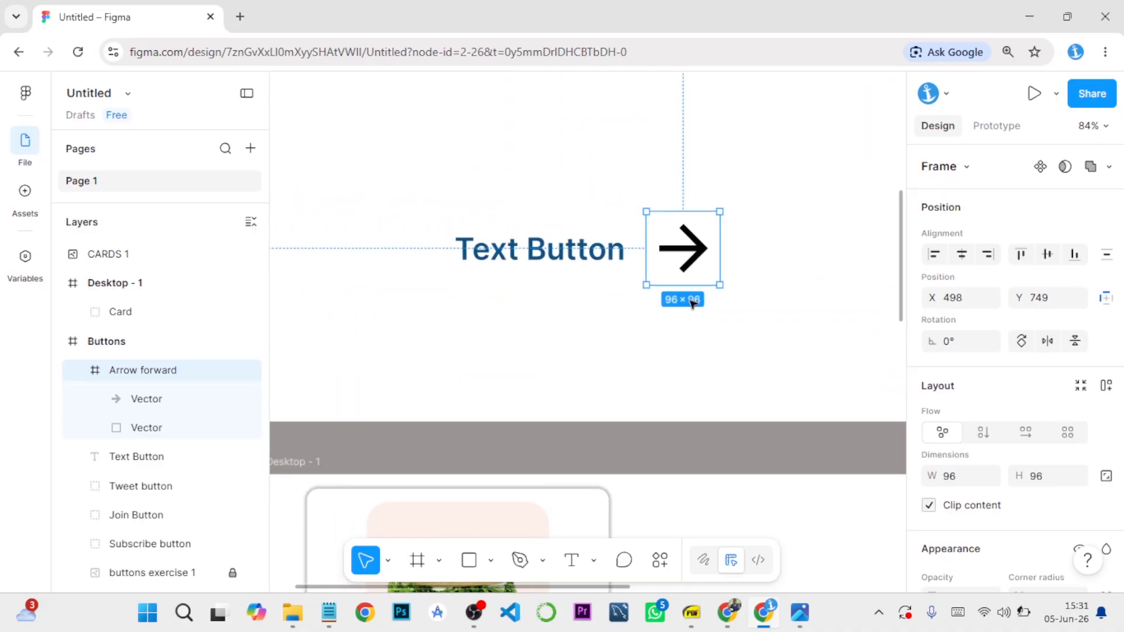
left_click_drag(723, 285, 660, 260)
key("ctrl+z")
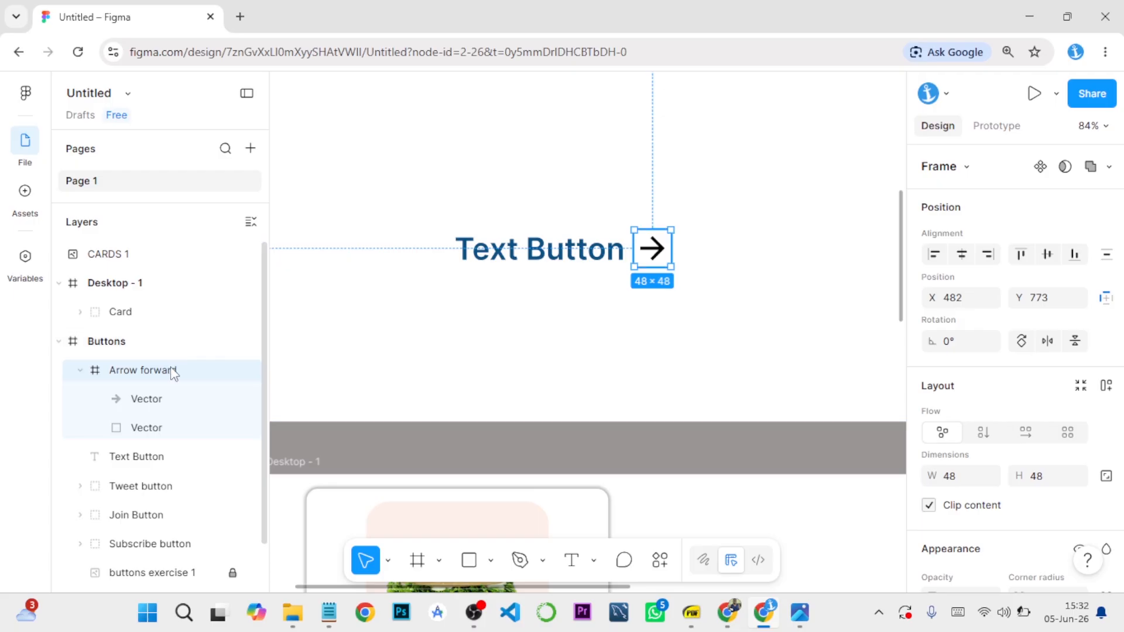
Recolor the Arrow forward icon to 0B5282 by sampling the "Text Button" text, and deselect it.
scroll(989, 422, "down", 5)
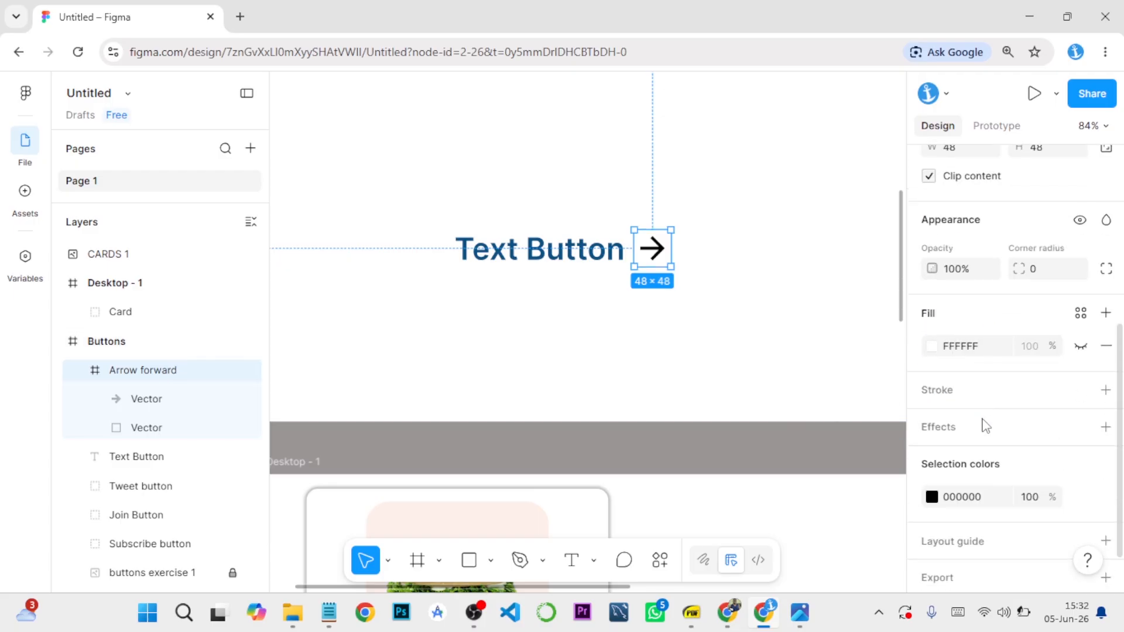
left_click(931, 497)
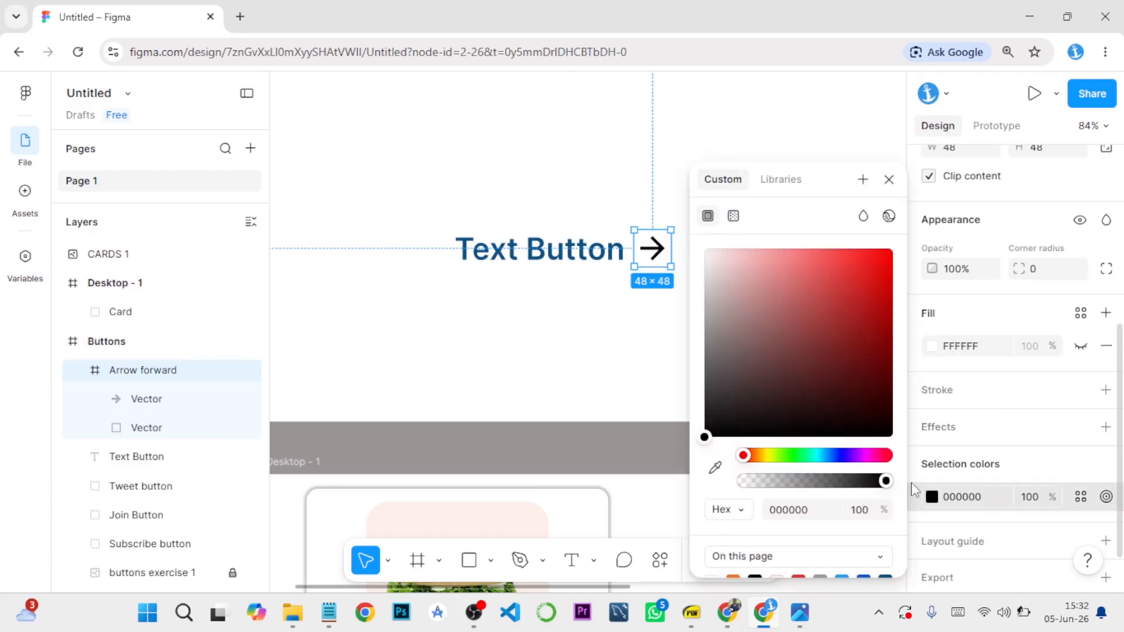
left_click(715, 468)
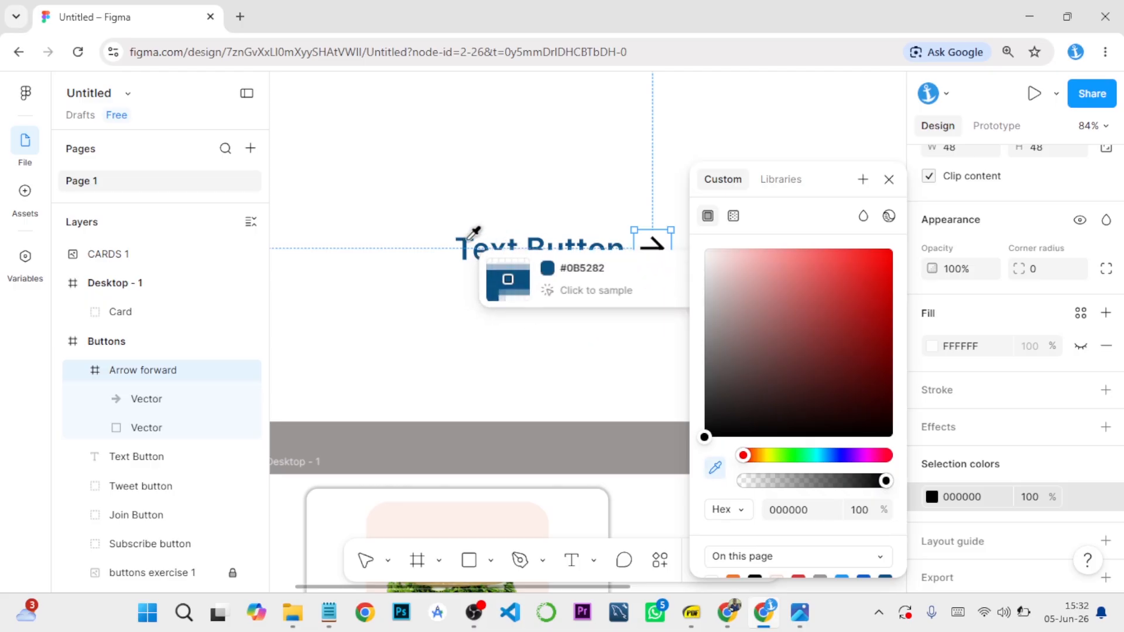
left_click(471, 244)
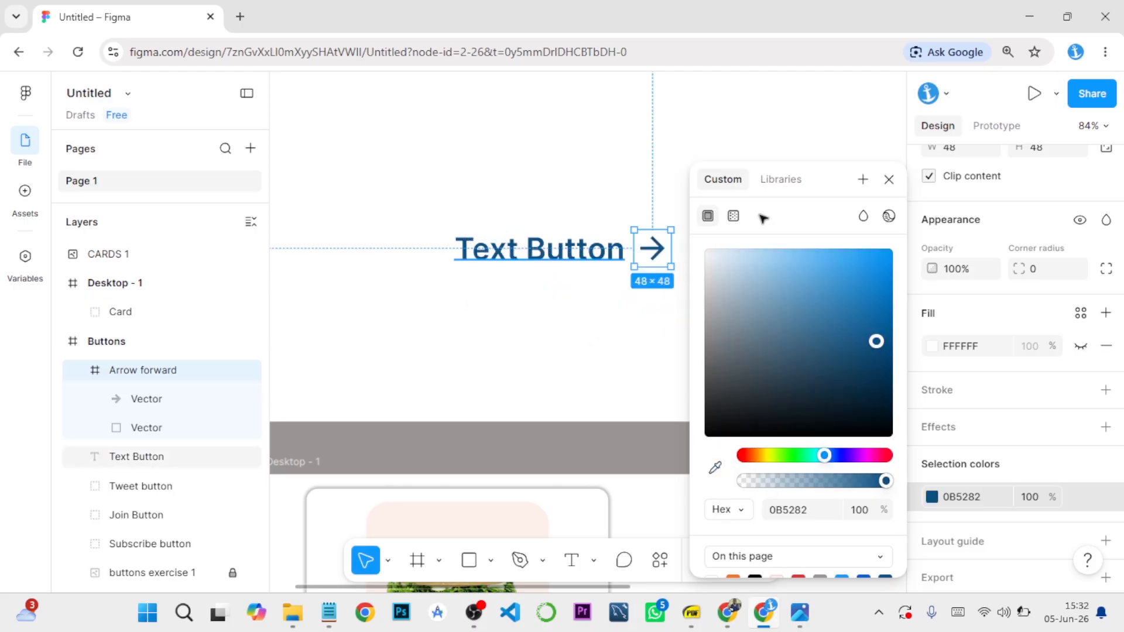
left_click(888, 180)
left_click(650, 326)
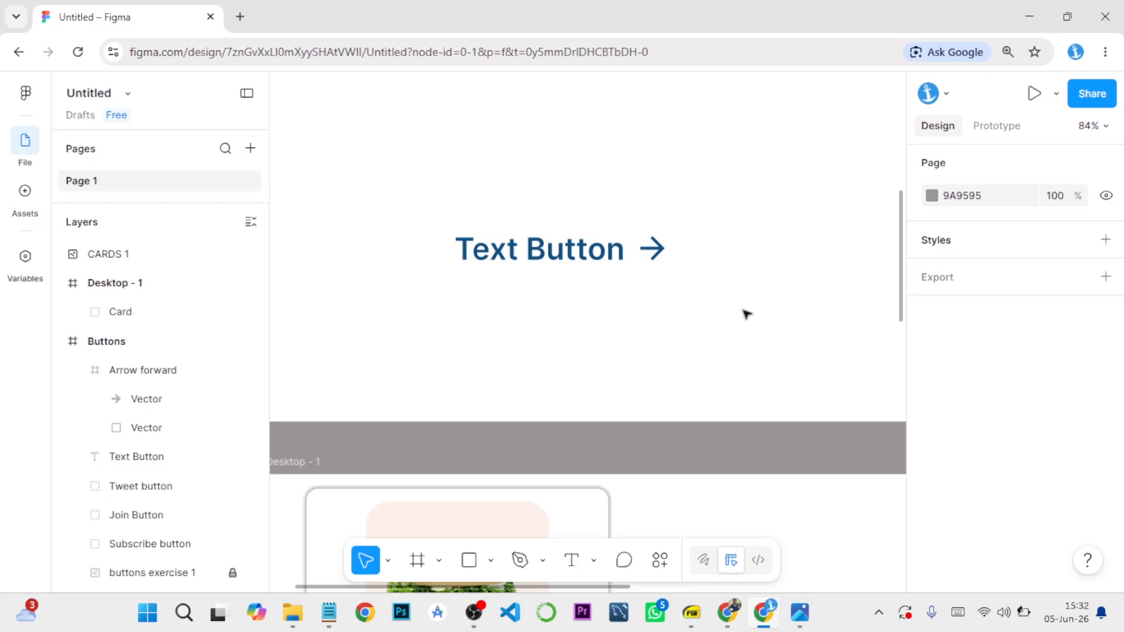
scroll(747, 316, "down", 5)
left_click_drag(758, 315, 534, 289)
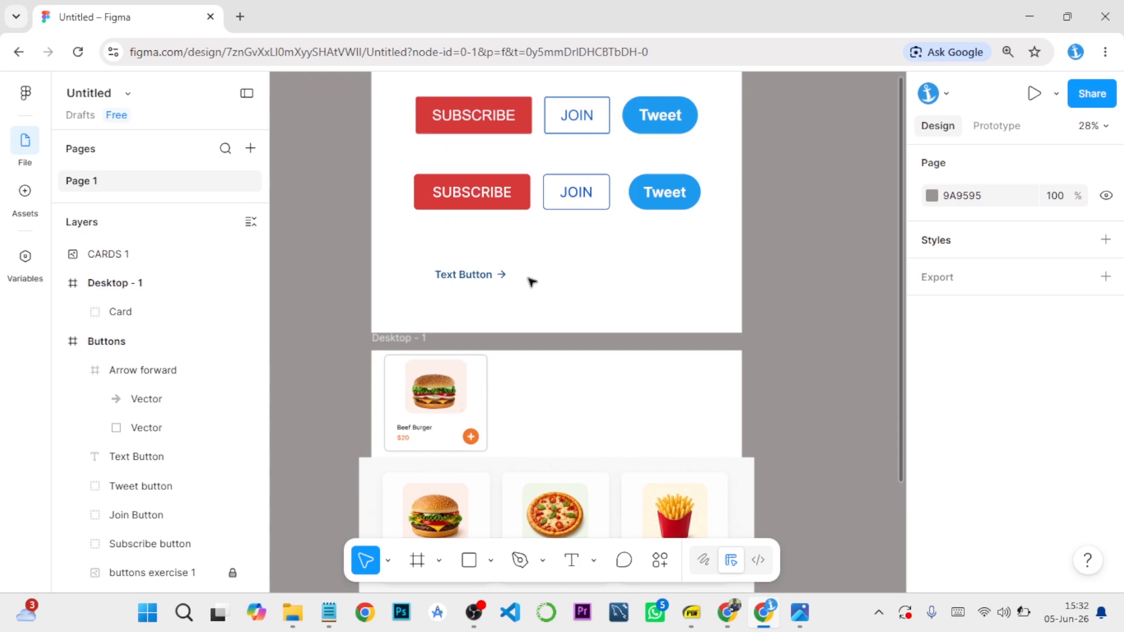
scroll(524, 279, "up", 3)
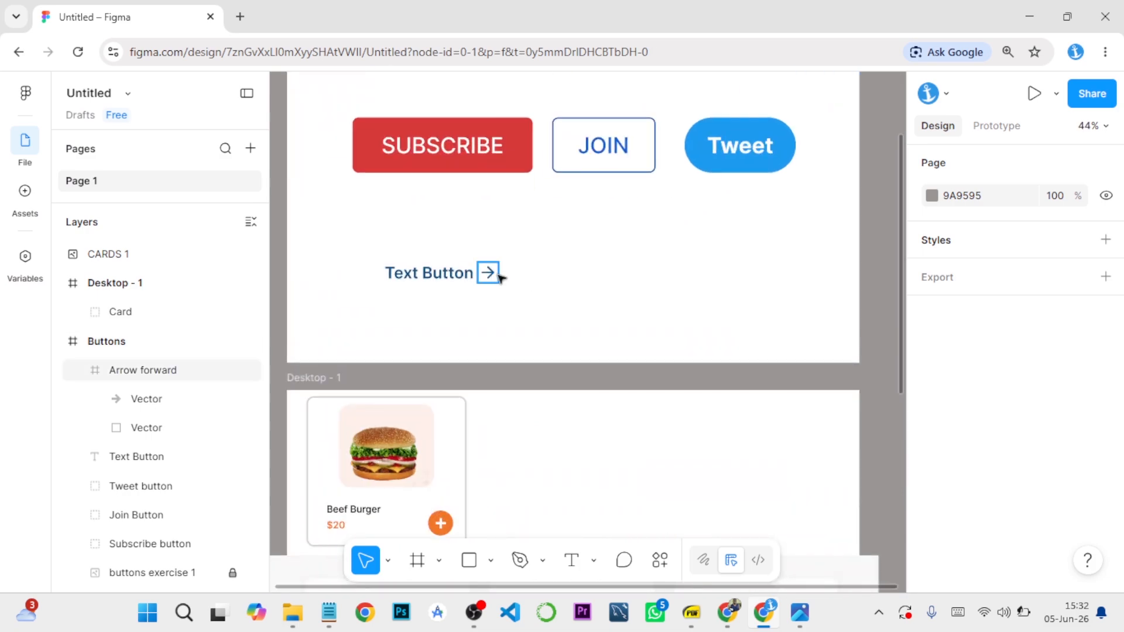